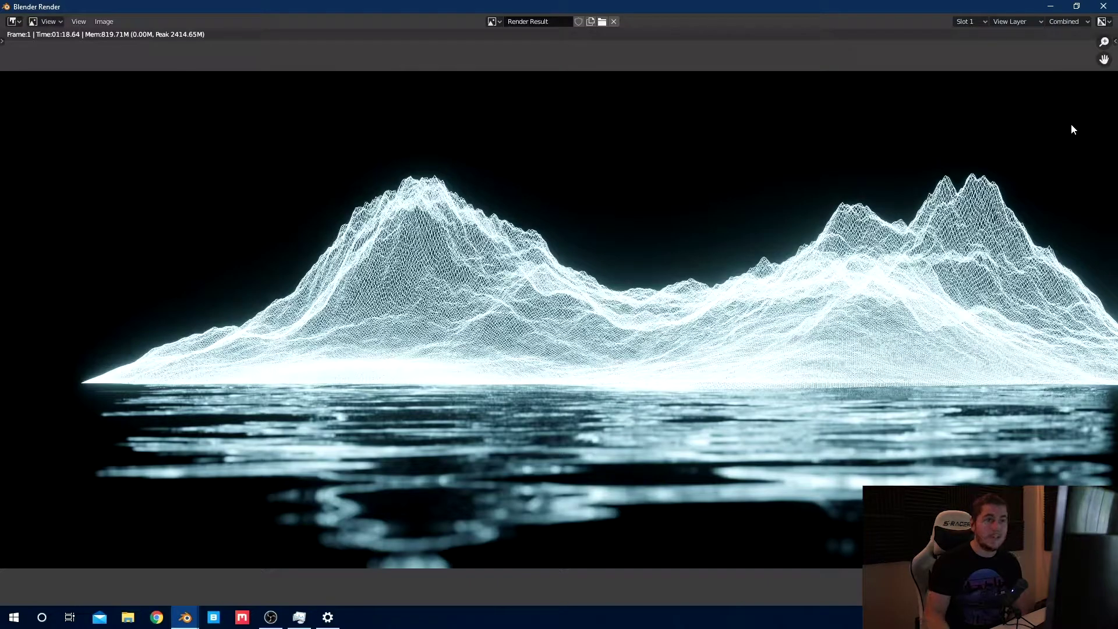
# - Inspect the Landscape's Wireframe modifier settings while orbiting around the mountains
pyautogui.click(1048, 6)
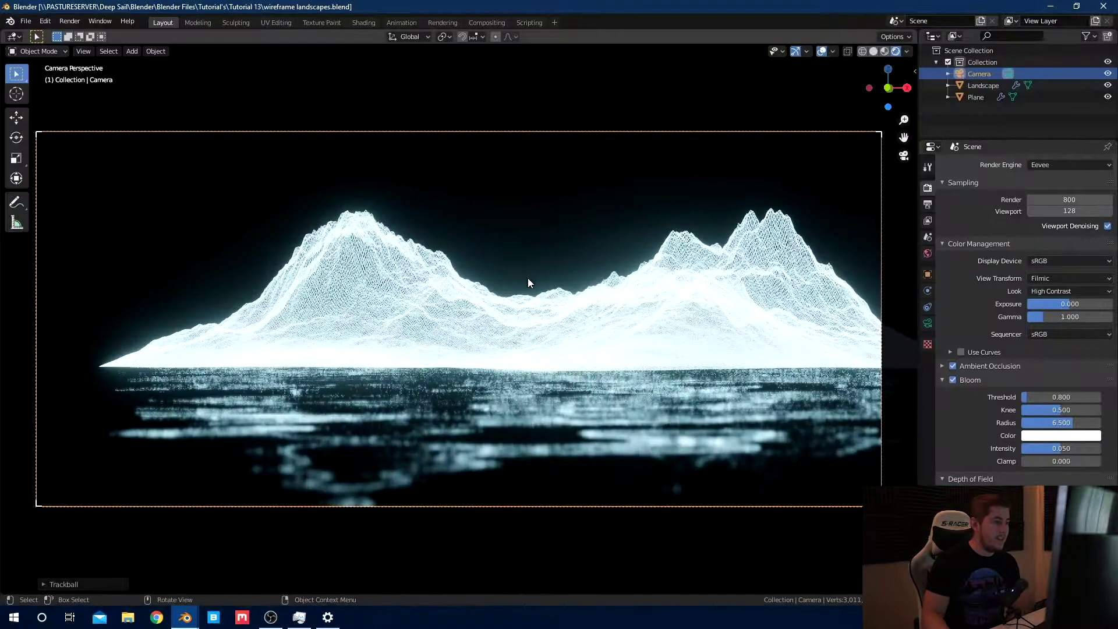
pyautogui.moveTo(520, 328)
pyautogui.mouseDown(button='middle')
pyautogui.moveTo(565, 354)
pyautogui.moveTo(606, 358)
pyautogui.mouseUp(button='middle')
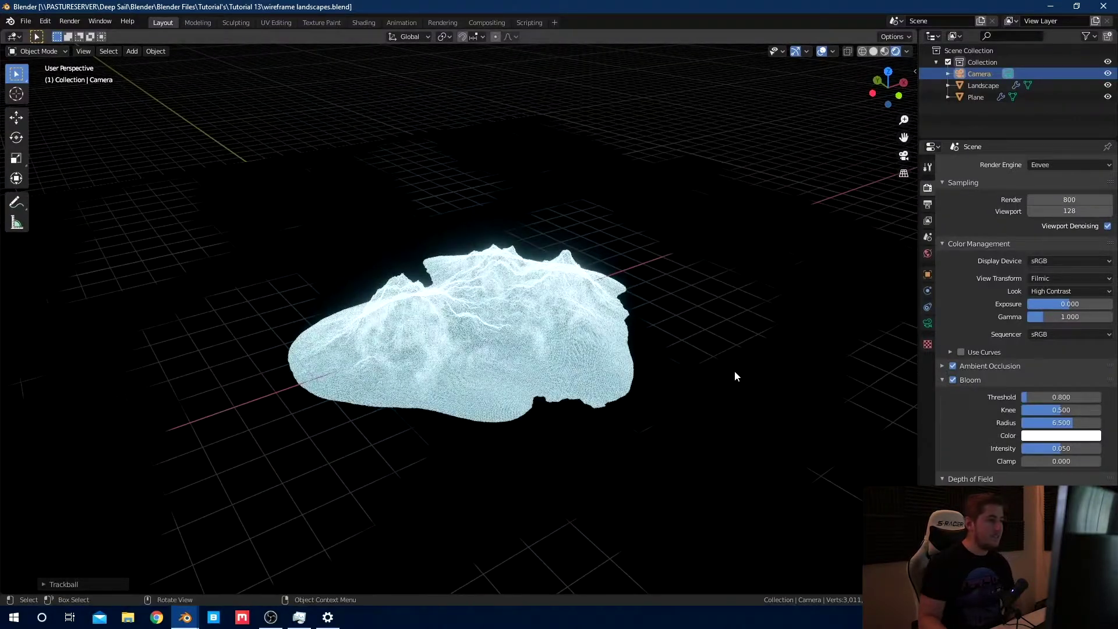
pyautogui.click(593, 308)
pyautogui.click(927, 290)
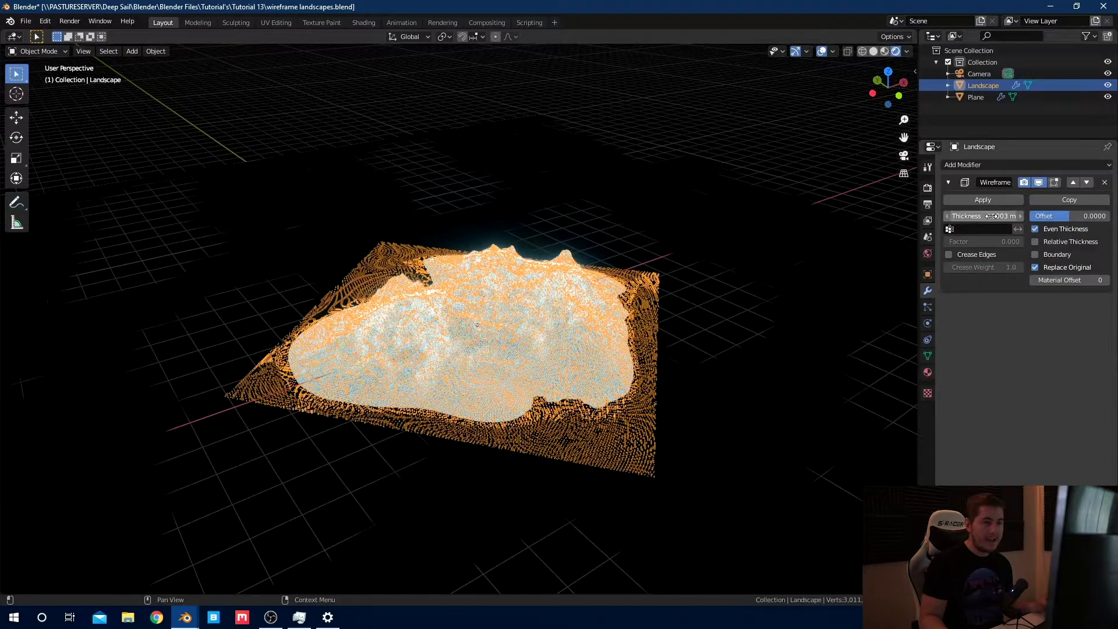
pyautogui.moveTo(546, 461); pyautogui.dragTo(511, 446, button='middle')
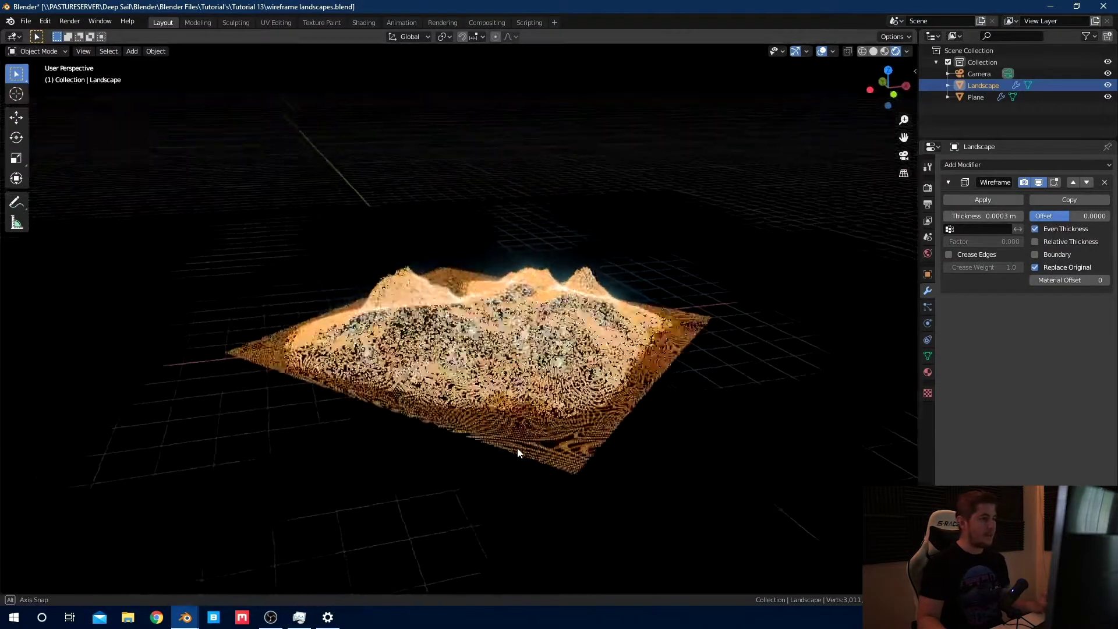
pyautogui.scroll(3, 510, 439)
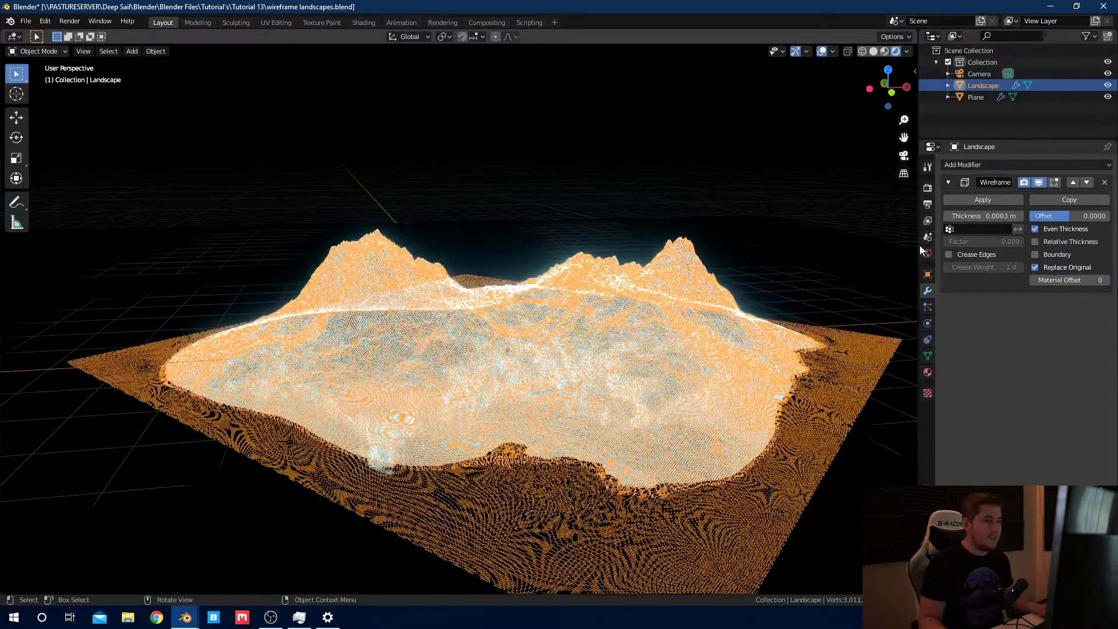
# - Review the Landscape's emission material, the Plane's glossy material, and the camera's depth-of-field settings
pyautogui.click(928, 370)
pyautogui.moveTo(757, 387); pyautogui.dragTo(724, 390, button='middle')
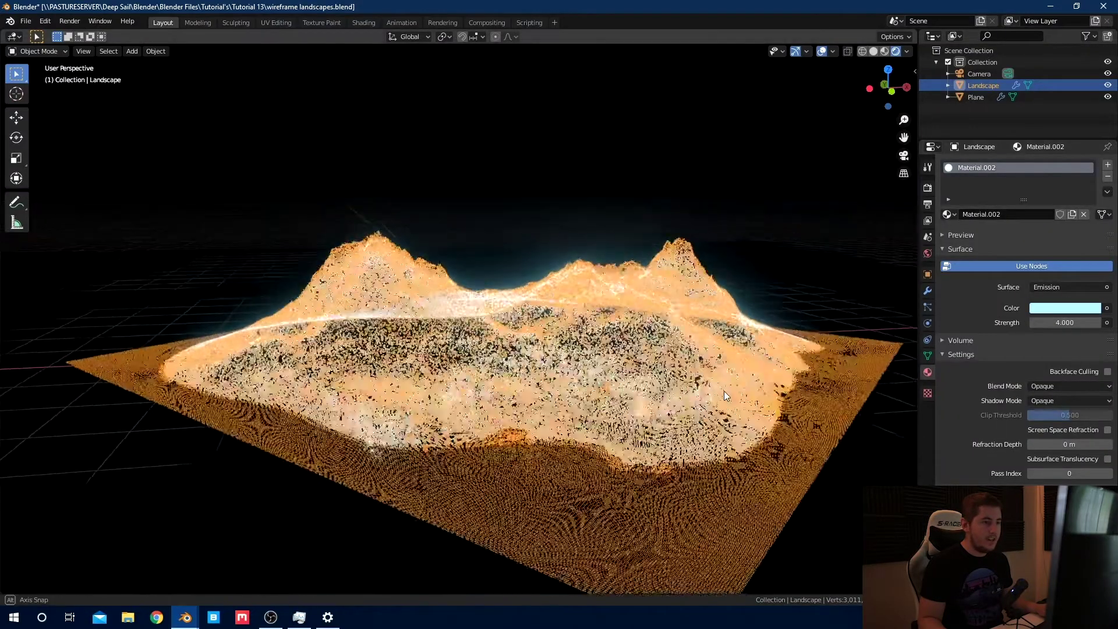
pyautogui.scroll(-3, 780, 406)
pyautogui.keyDown('shift'); pyautogui.click(797, 401); pyautogui.keyUp('shift')
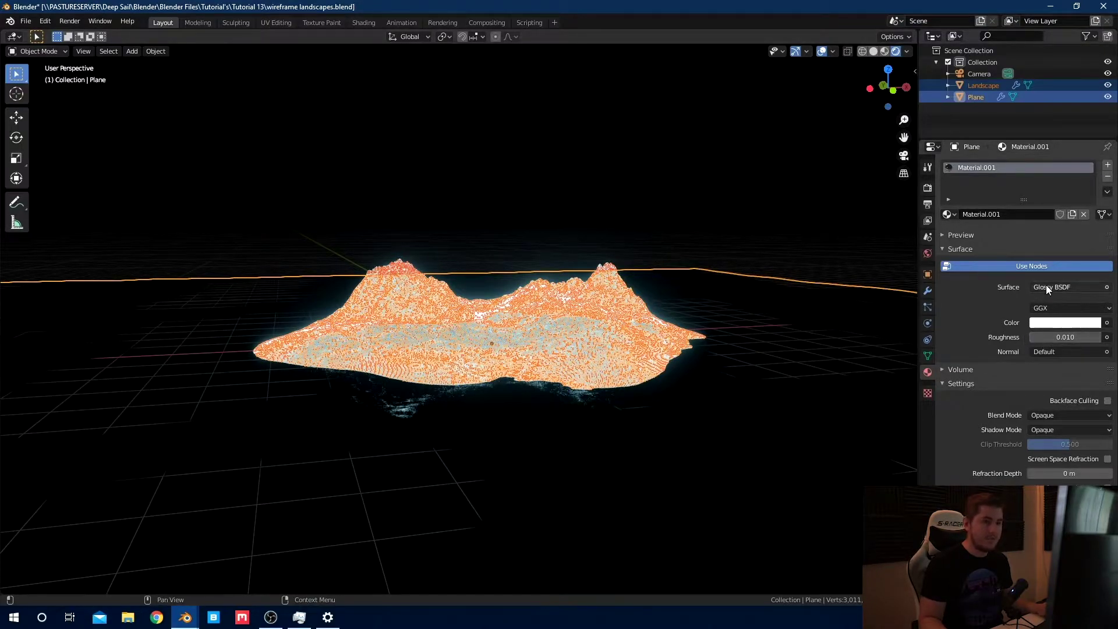
pyautogui.press('KP_0')
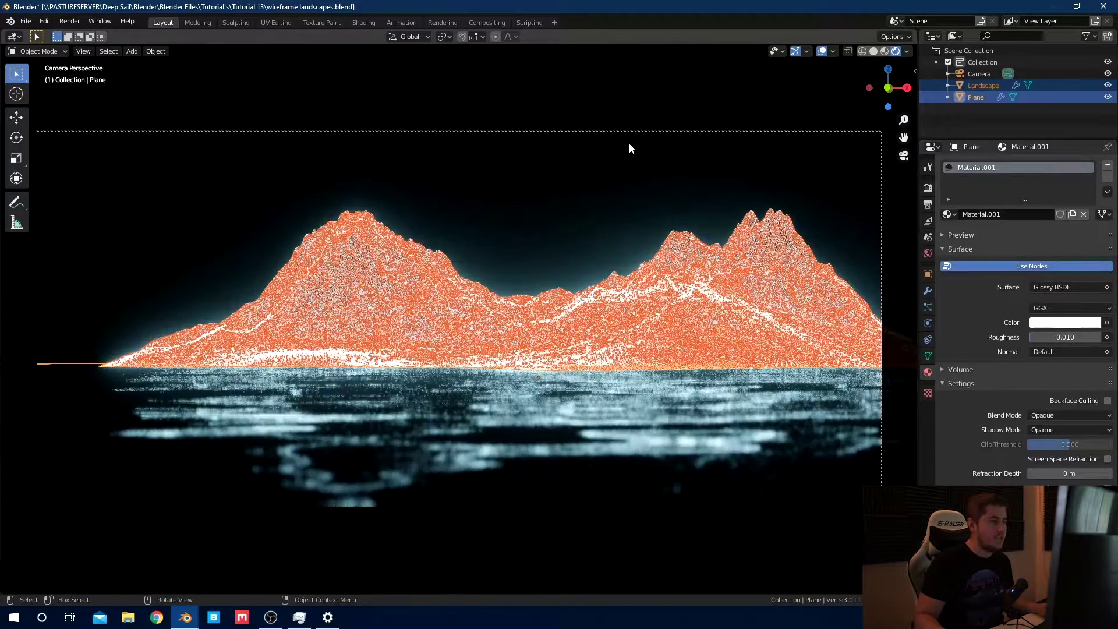
pyautogui.click(637, 132)
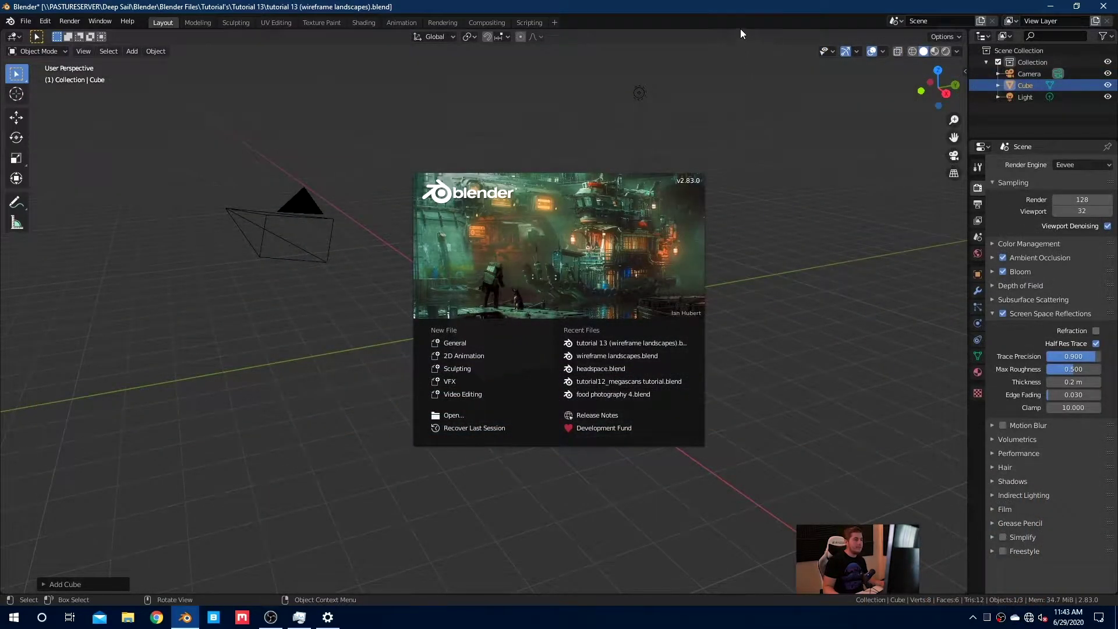
# - In the new file, delete the default cube and bring up the Shift+A Add menu
pyautogui.click(739, 25)
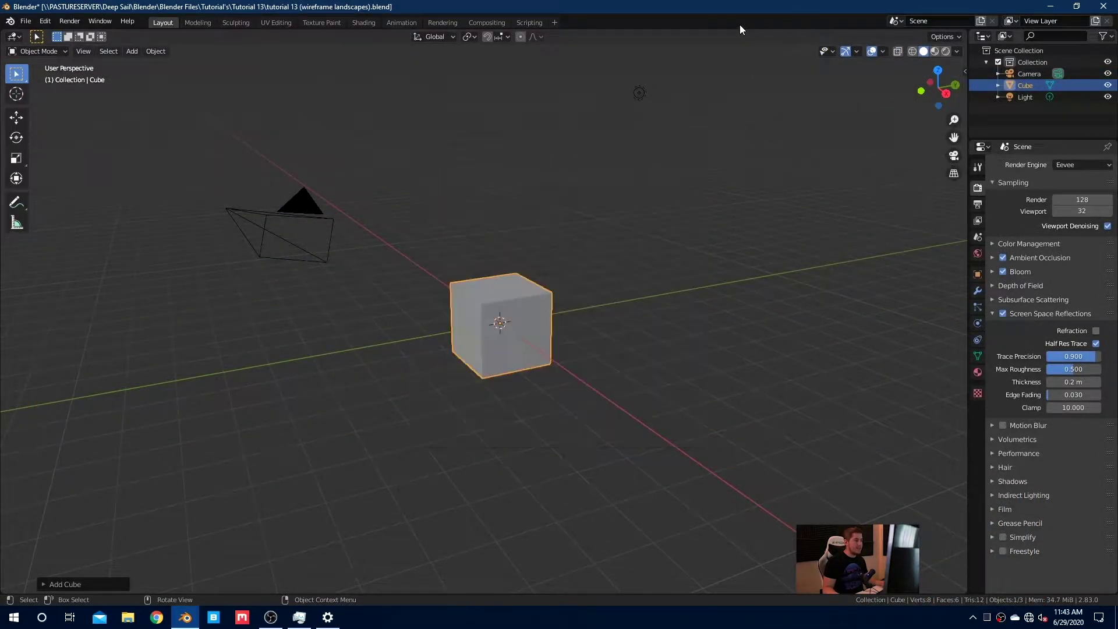
pyautogui.press('x')
pyautogui.click(528, 324)
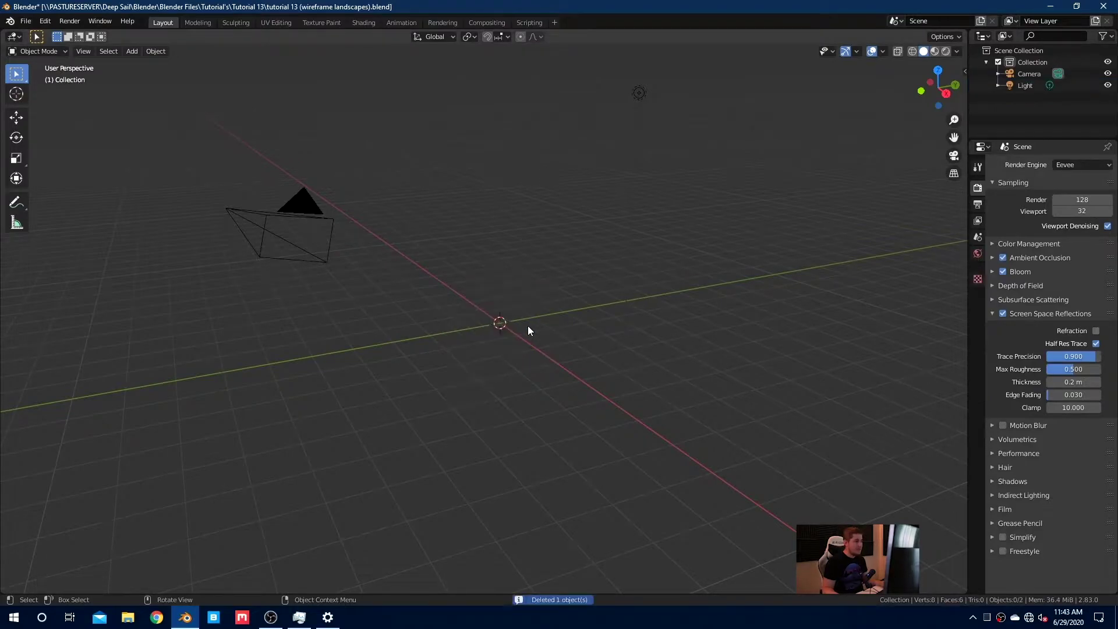
pyautogui.hotkey('shift', 'a')
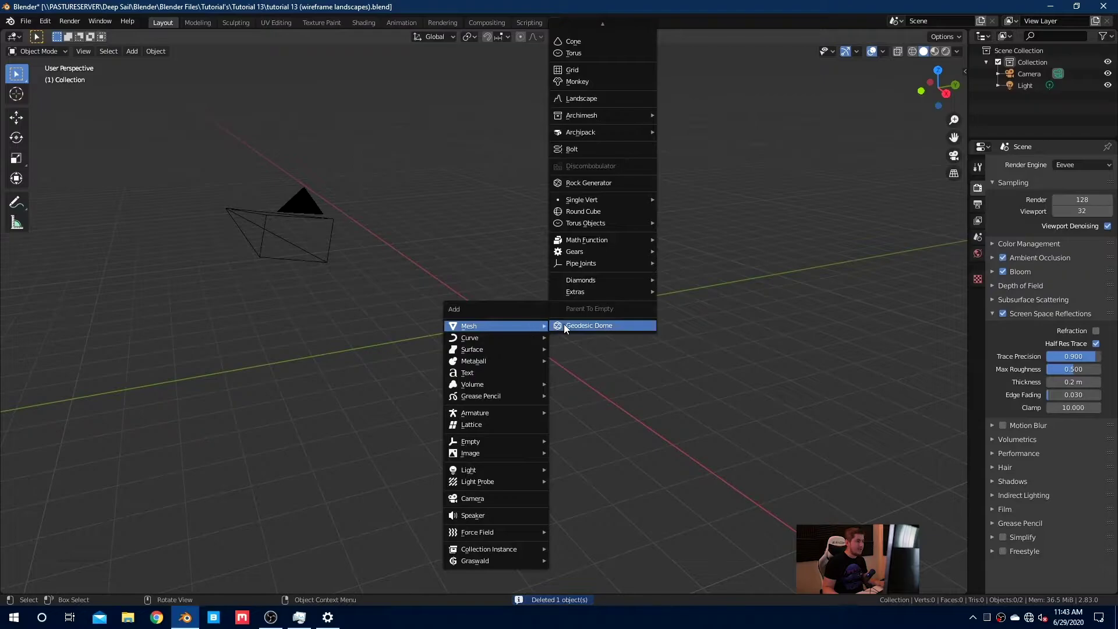
# - Add a Landscape mesh and verify the A.N.T. Landscape add-on is enabled in Preferences
pyautogui.click(617, 97)
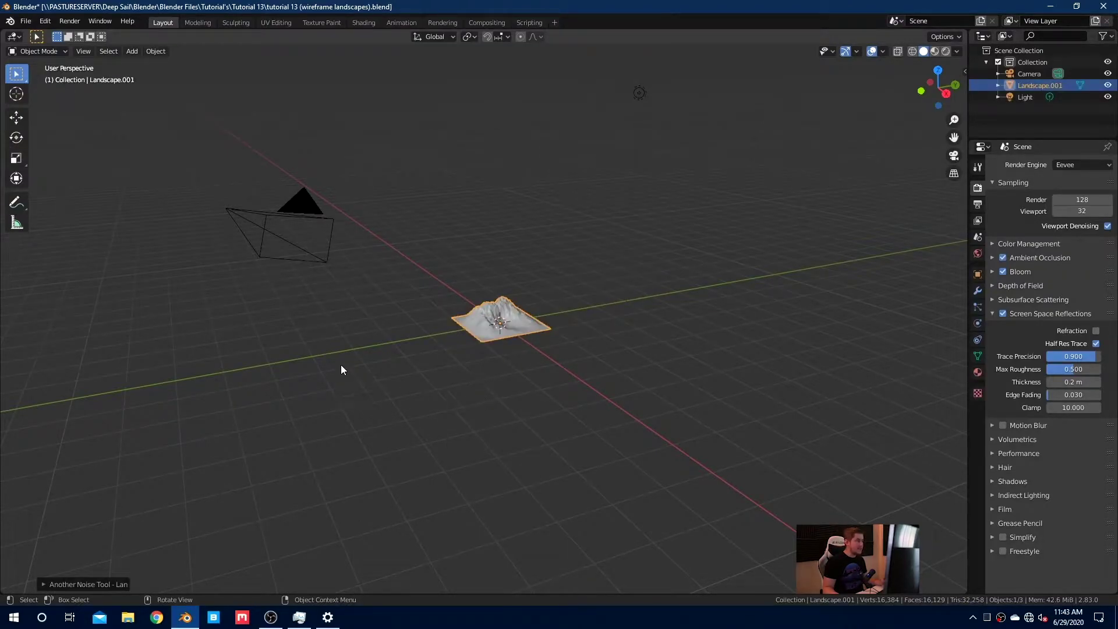
pyautogui.click(45, 21)
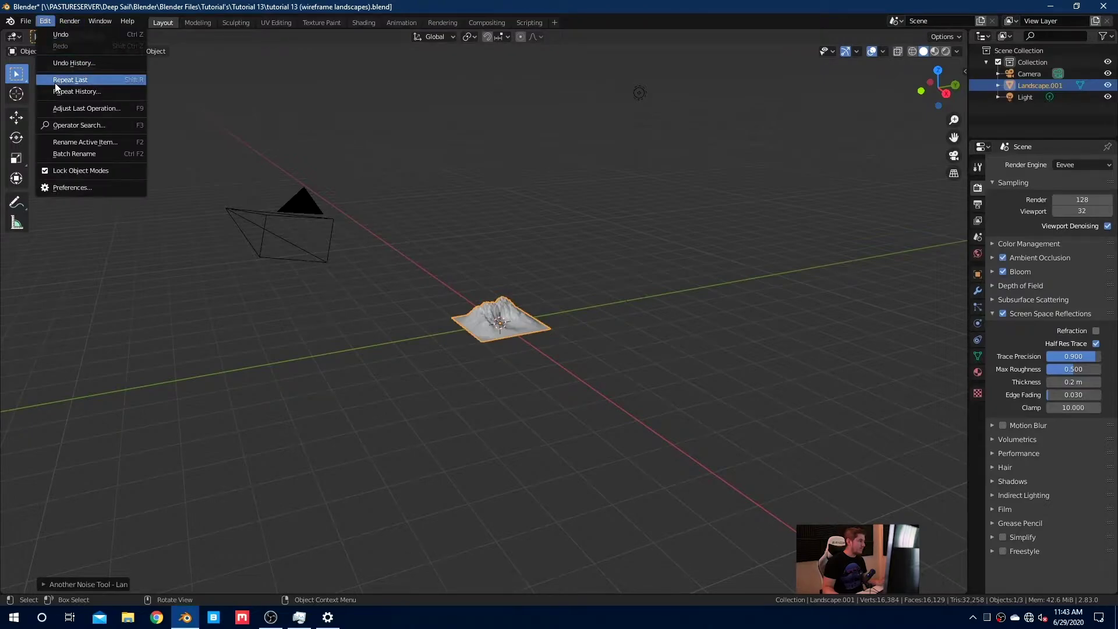
pyautogui.click(125, 188)
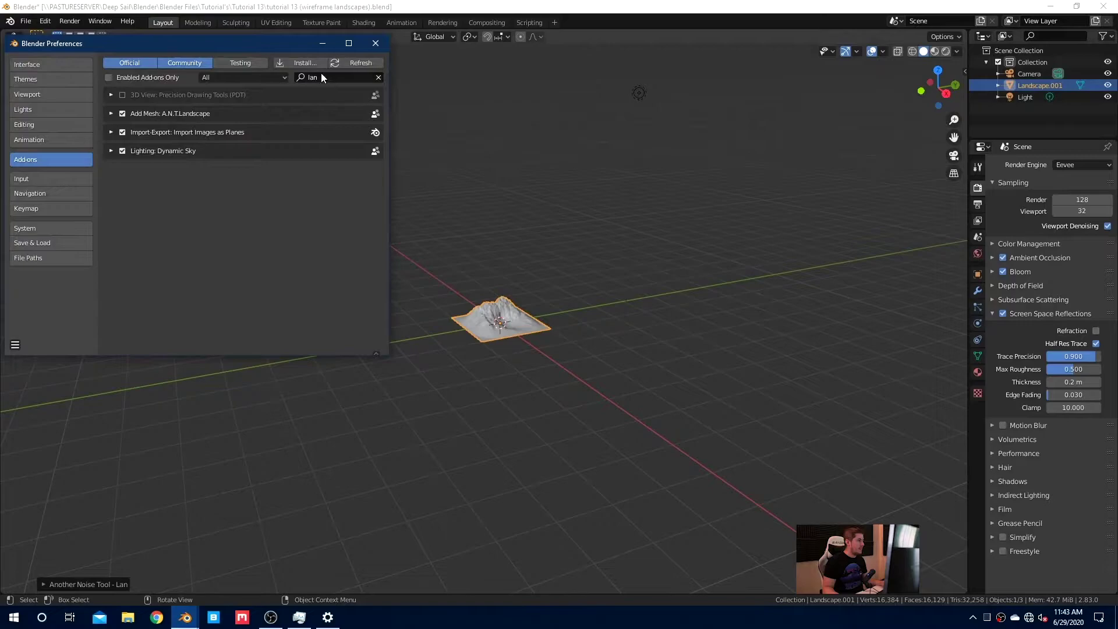
pyautogui.moveTo(283, 44); pyautogui.dragTo(622, 180)
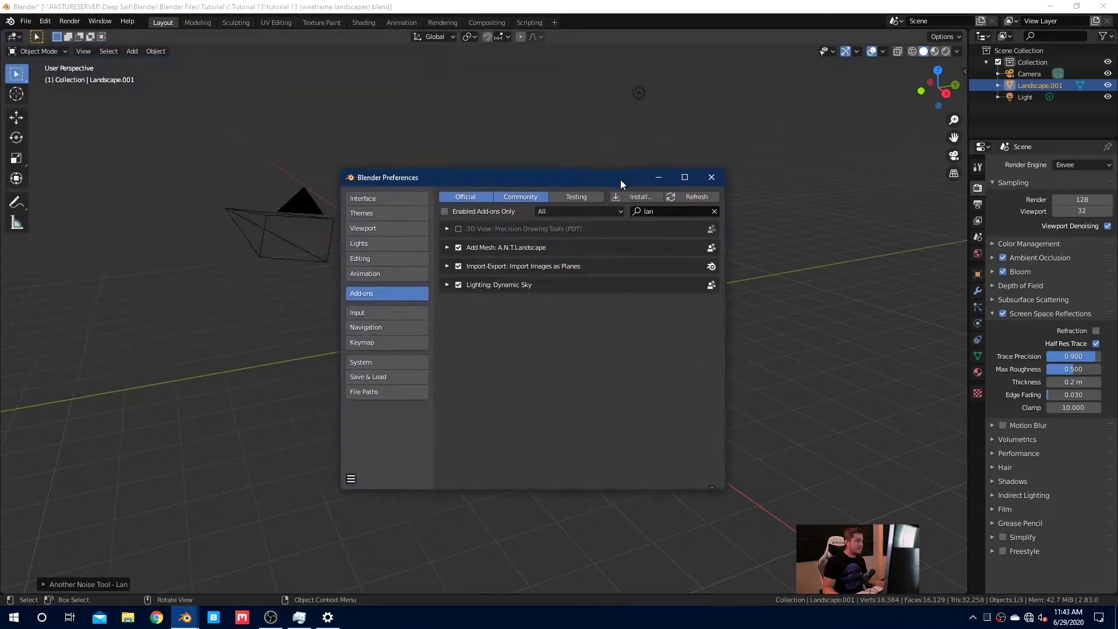
pyautogui.click(446, 248)
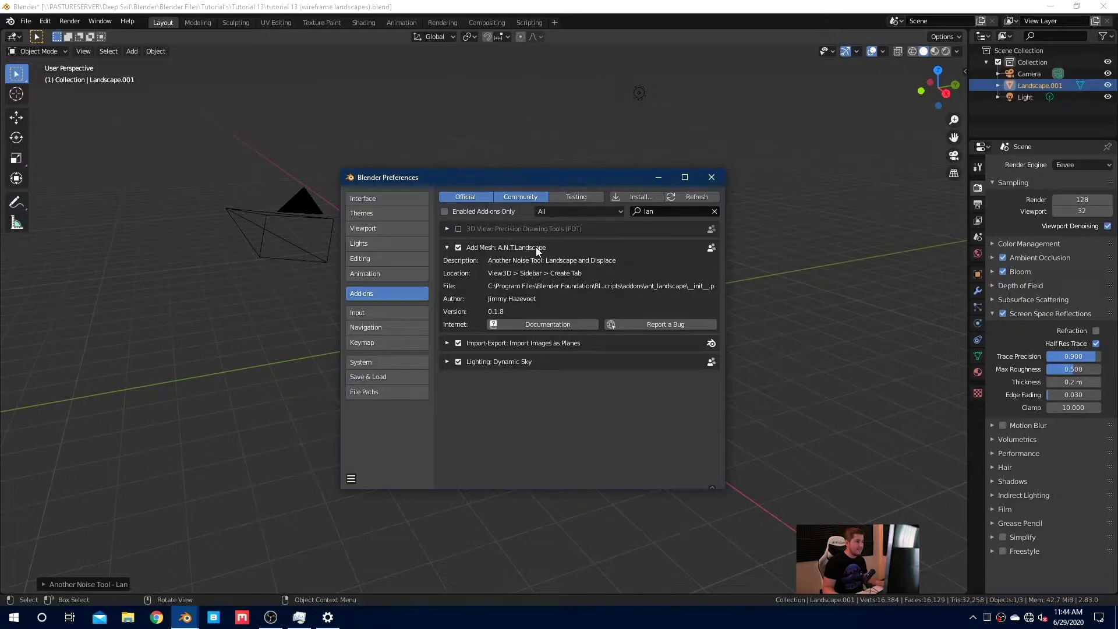
pyautogui.click(711, 176)
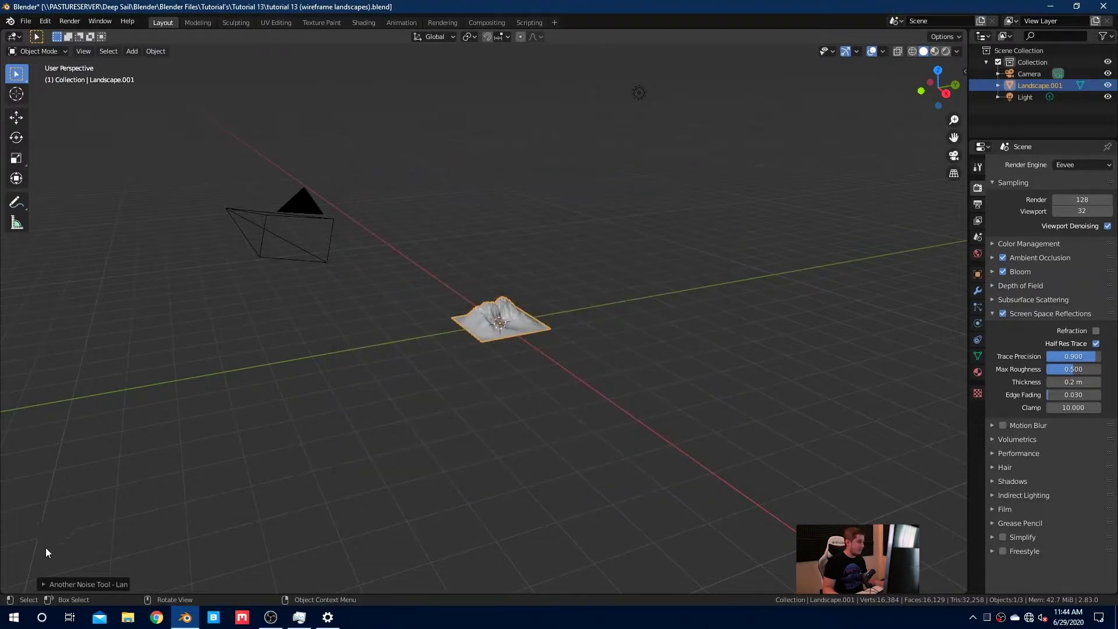
# - Expand the landscape operator panel and browse the Noise Type options
pyautogui.click(61, 581)
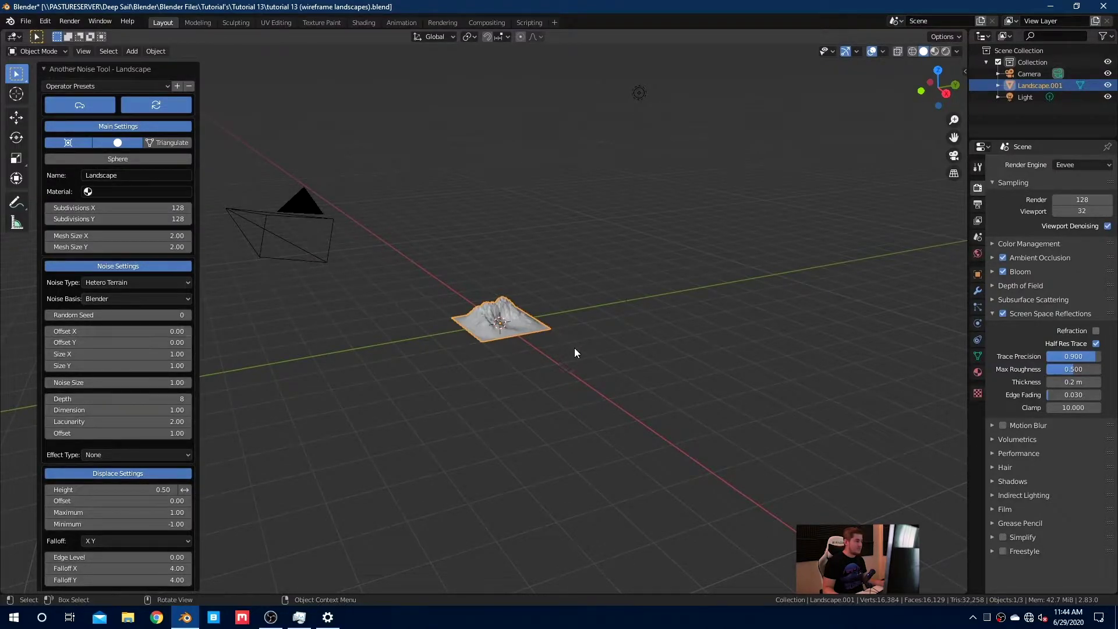
pyautogui.scroll(5, 574, 352)
pyautogui.scroll(2, 572, 353)
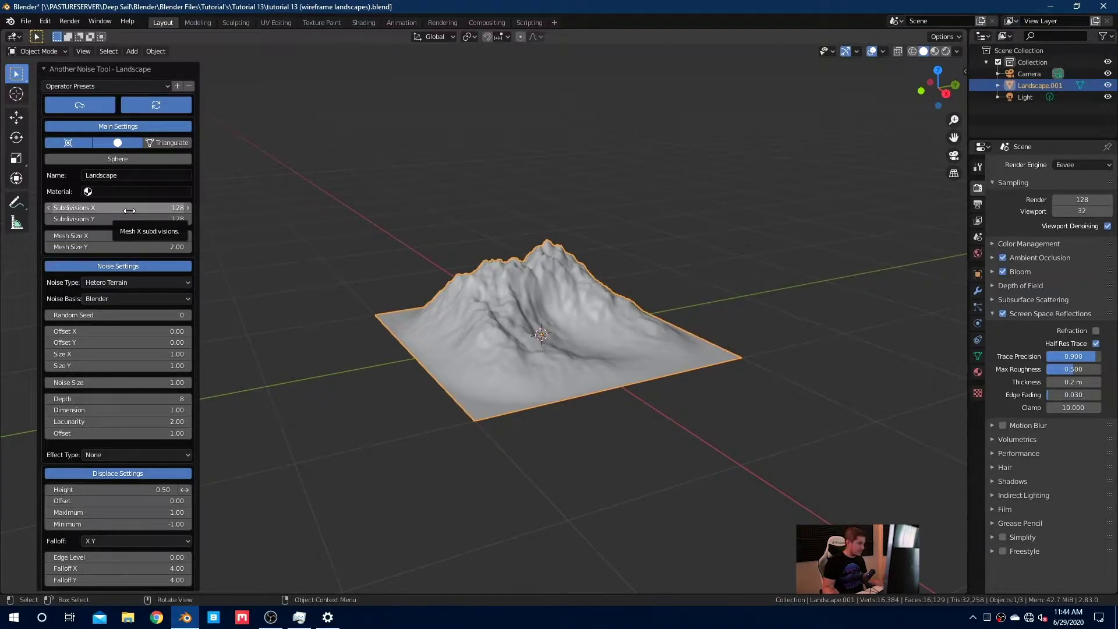
pyautogui.click(128, 282)
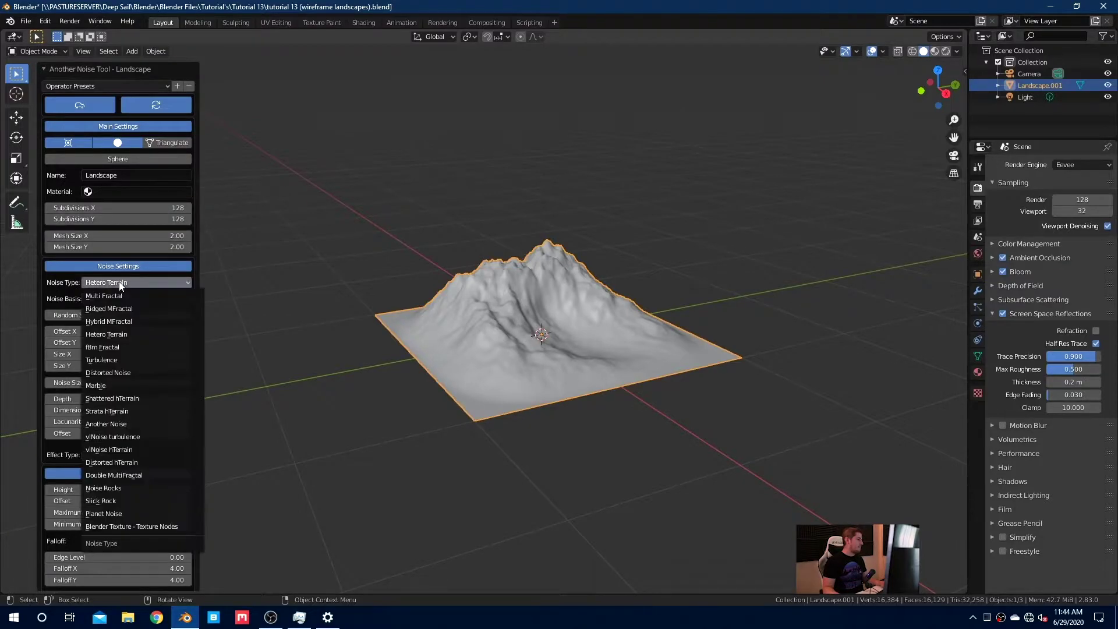
pyautogui.click(125, 282)
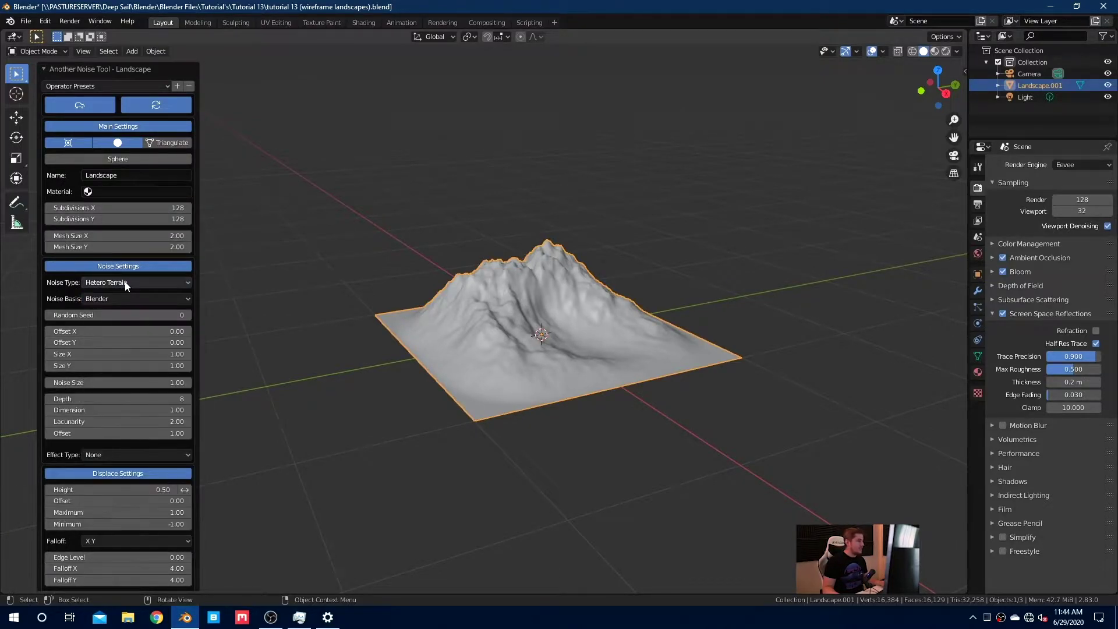
pyautogui.click(131, 282)
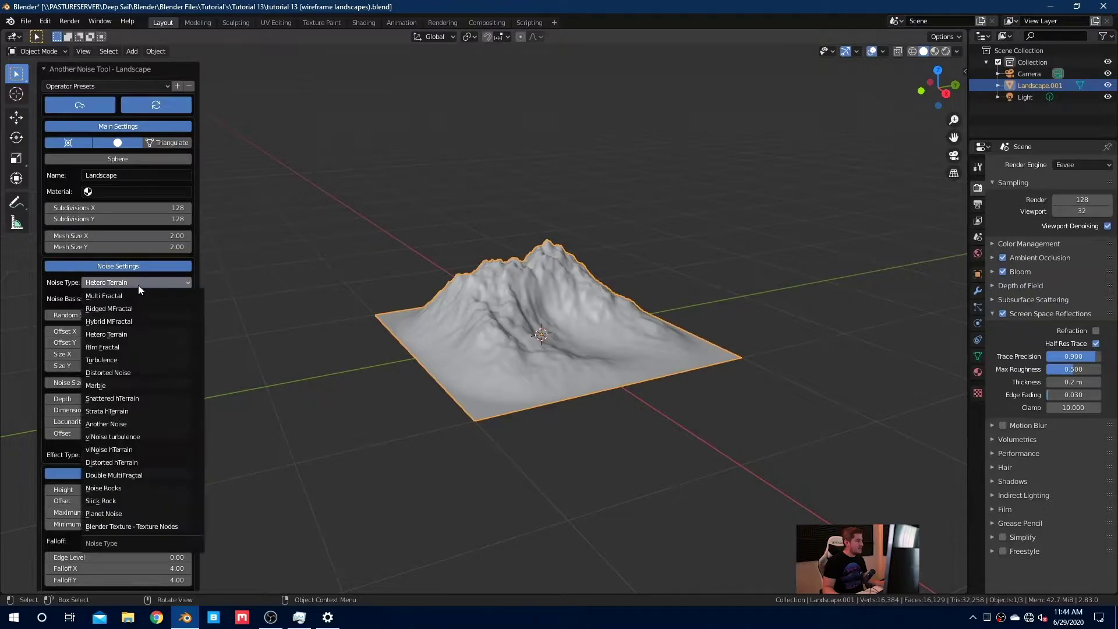
pyautogui.click(138, 284)
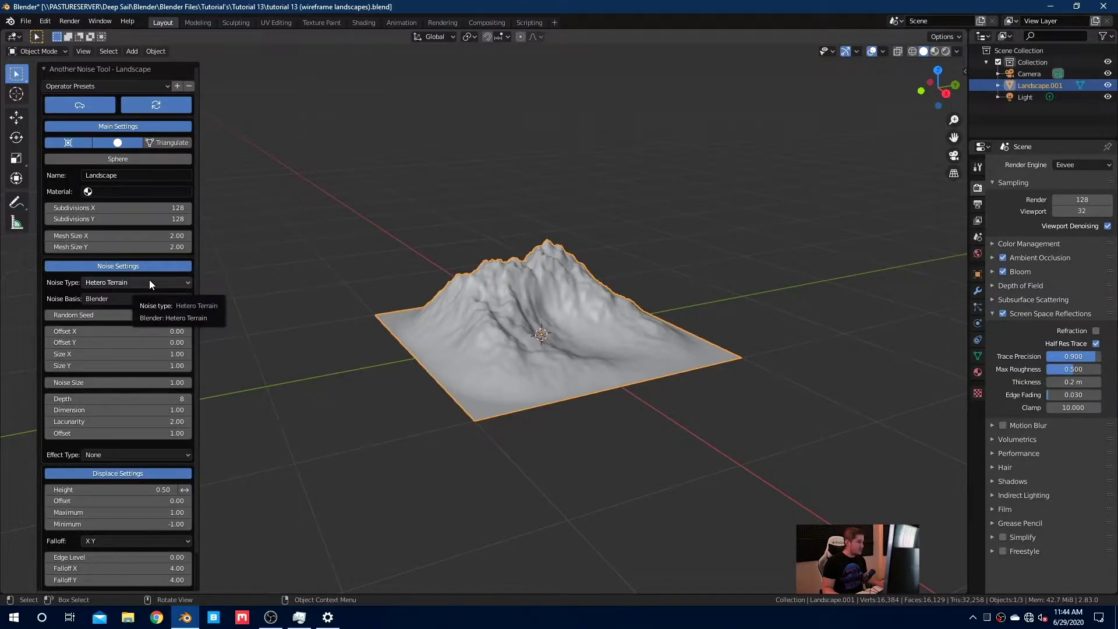
# - Cycle through the landscape's noise types and noise bases to compare terrain shapes
pyautogui.keyDown('ctrl'); pyautogui.scroll(-1, 149, 282); pyautogui.keyUp('ctrl')
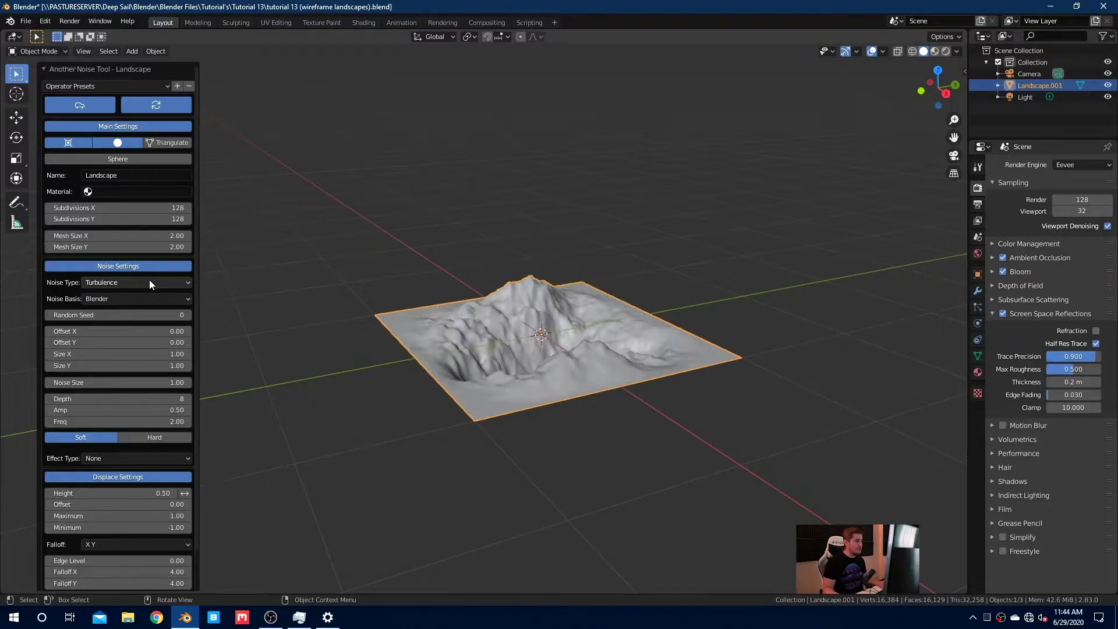
pyautogui.keyDown('ctrl'); pyautogui.scroll(-2, 149, 282); pyautogui.keyUp('ctrl')
pyautogui.keyDown('ctrl'); pyautogui.scroll(-1, 149, 282); pyautogui.keyUp('ctrl')
pyautogui.keyDown('ctrl'); pyautogui.scroll(-1, 149, 282); pyautogui.keyUp('ctrl')
pyautogui.keyDown('ctrl'); pyautogui.scroll(-1, 149, 282); pyautogui.keyUp('ctrl')
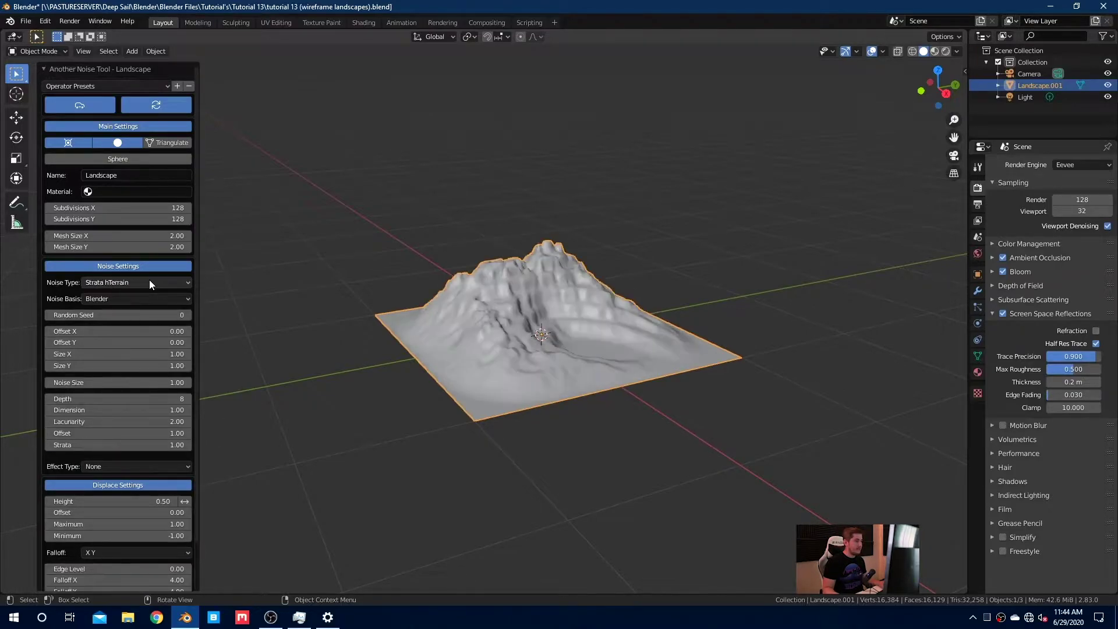
pyautogui.keyDown('ctrl'); pyautogui.scroll(-1, 149, 281); pyautogui.keyUp('ctrl')
pyautogui.keyDown('ctrl'); pyautogui.scroll(-2, 149, 282); pyautogui.keyUp('ctrl')
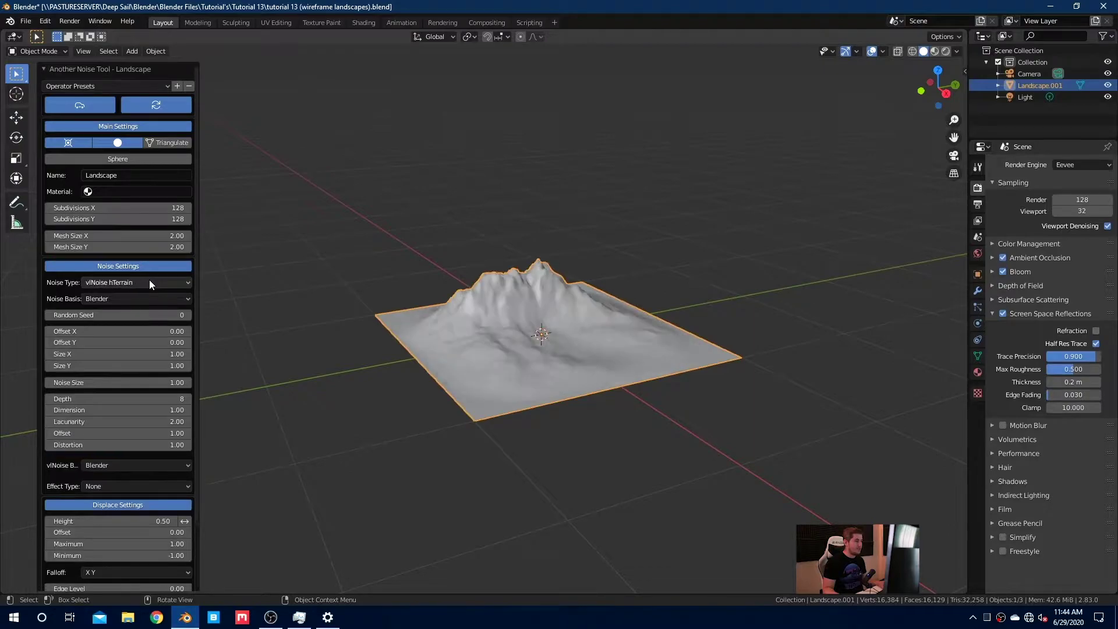
pyautogui.keyDown('ctrl'); pyautogui.scroll(-1, 149, 282); pyautogui.keyUp('ctrl')
pyautogui.keyDown('ctrl'); pyautogui.scroll(-1, 149, 282); pyautogui.keyUp('ctrl')
pyautogui.keyDown('ctrl'); pyautogui.scroll(-1, 149, 282); pyautogui.keyUp('ctrl')
pyautogui.keyDown('ctrl'); pyautogui.scroll(2, 149, 282); pyautogui.keyUp('ctrl')
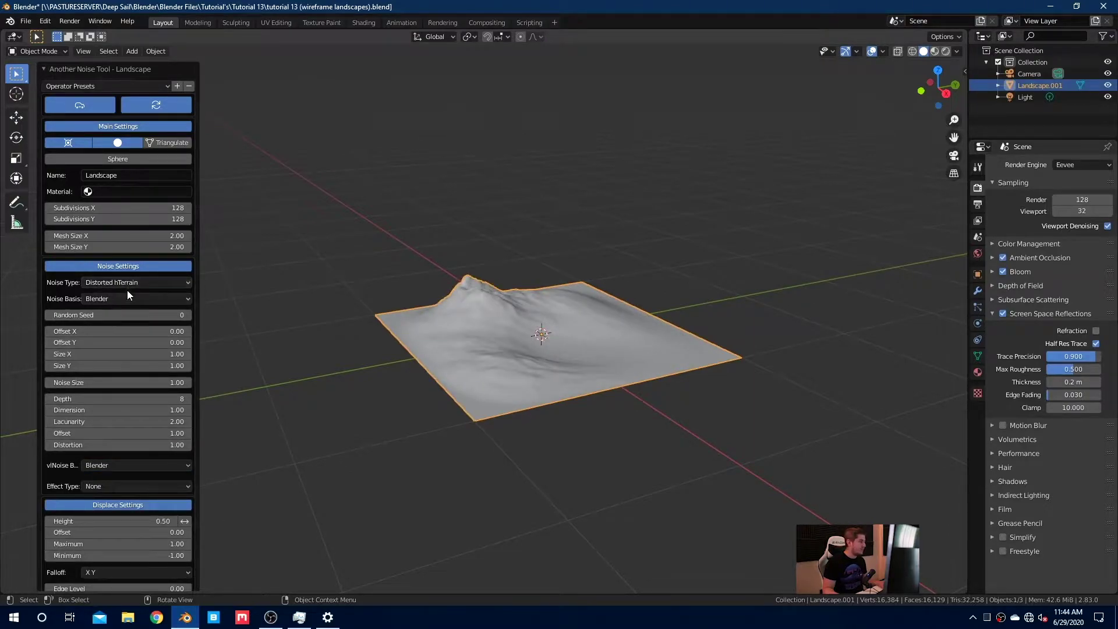
pyautogui.keyDown('ctrl'); pyautogui.scroll(-1, 127, 296); pyautogui.keyUp('ctrl')
pyautogui.keyDown('ctrl'); pyautogui.scroll(-1, 127, 298); pyautogui.keyUp('ctrl')
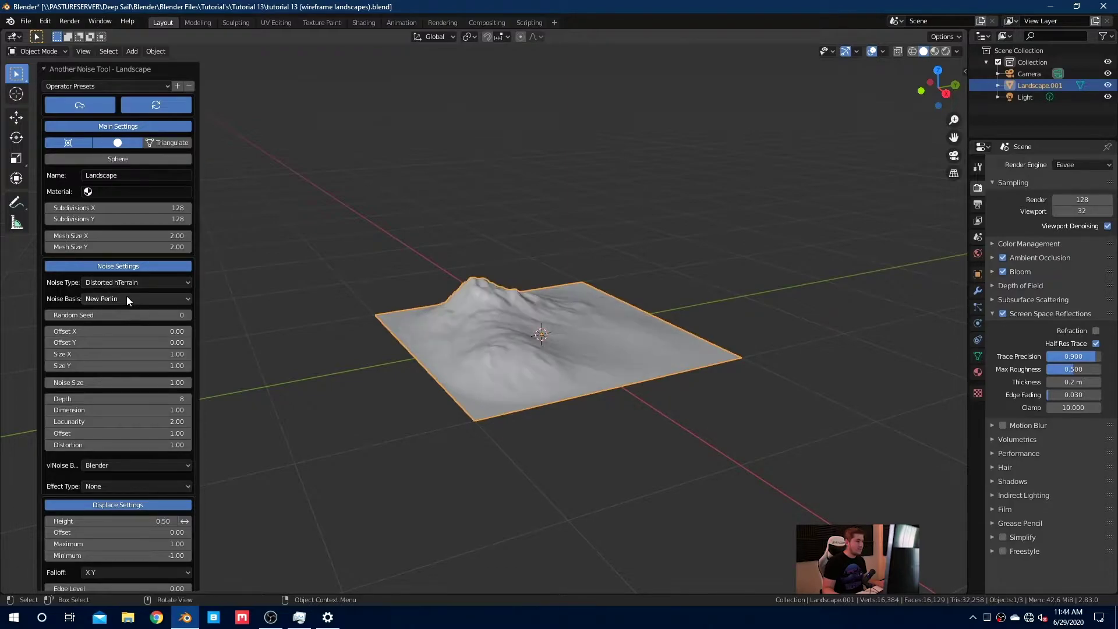
pyautogui.keyDown('ctrl'); pyautogui.scroll(-1, 127, 297); pyautogui.keyUp('ctrl')
pyautogui.keyDown('ctrl'); pyautogui.scroll(-1, 127, 297); pyautogui.keyUp('ctrl')
pyautogui.keyDown('ctrl'); pyautogui.scroll(-1, 127, 296); pyautogui.keyUp('ctrl')
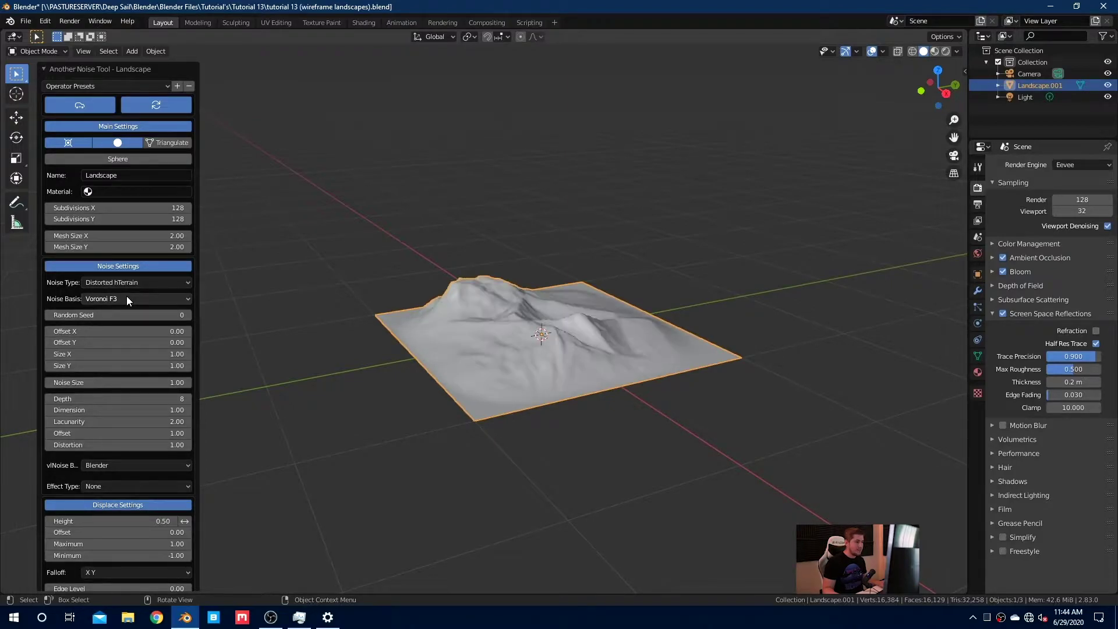
pyautogui.keyDown('ctrl'); pyautogui.scroll(-1, 127, 282); pyautogui.keyUp('ctrl')
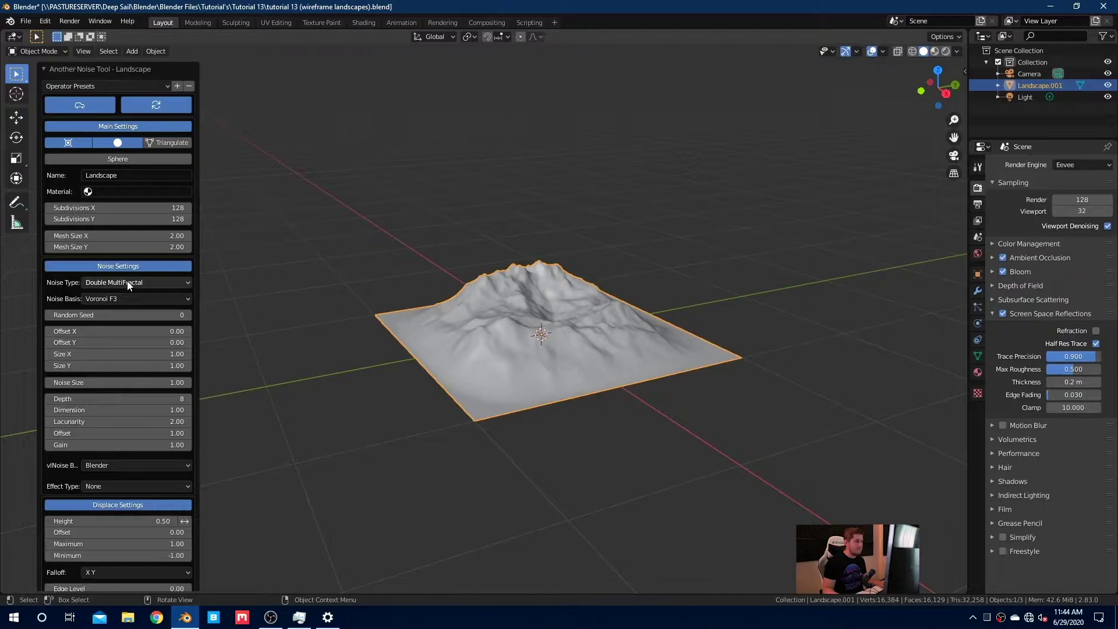
pyautogui.keyDown('ctrl'); pyautogui.scroll(-1, 127, 281); pyautogui.keyUp('ctrl')
pyautogui.keyDown('ctrl'); pyautogui.scroll(-1, 127, 281); pyautogui.keyUp('ctrl')
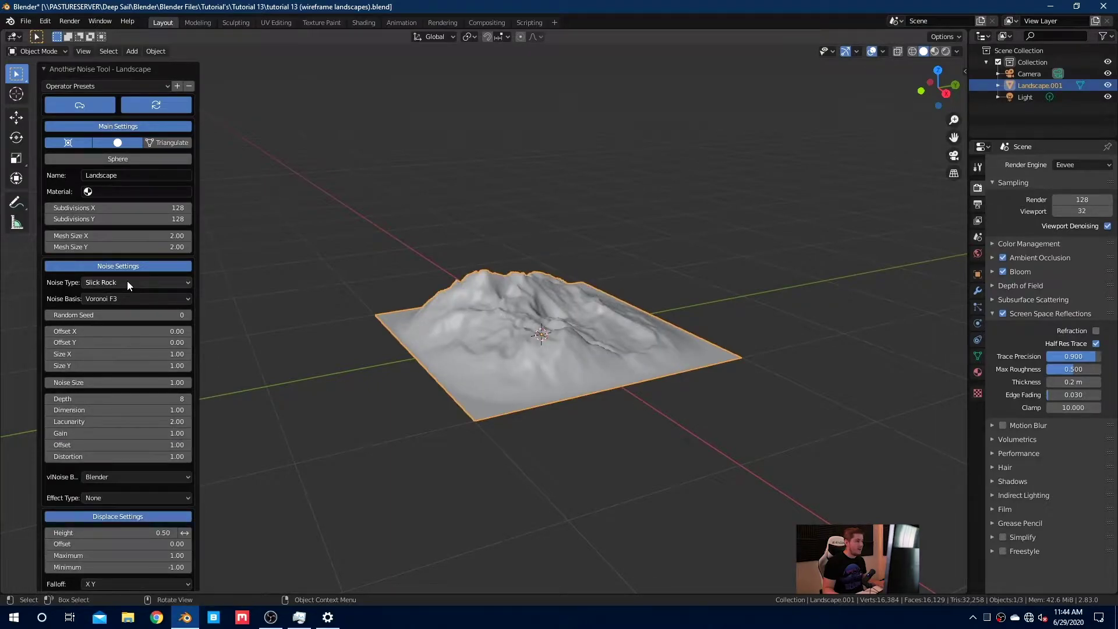
pyautogui.keyDown('ctrl'); pyautogui.scroll(1, 127, 280); pyautogui.keyUp('ctrl')
pyautogui.keyDown('ctrl'); pyautogui.scroll(1, 139, 281); pyautogui.keyUp('ctrl')
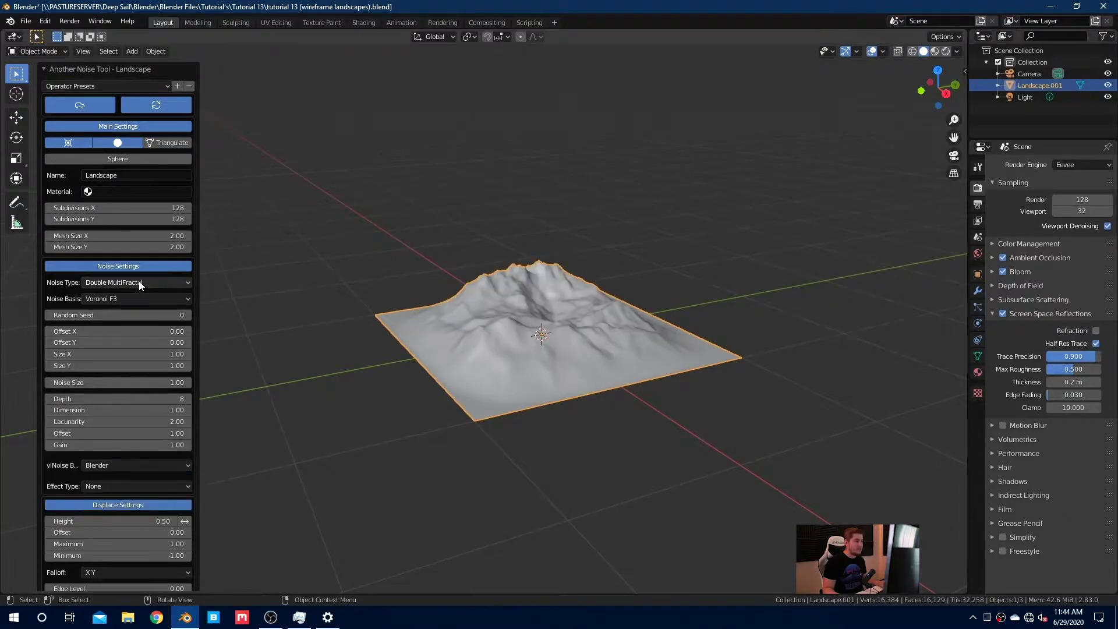
pyautogui.keyDown('ctrl'); pyautogui.scroll(2, 139, 281); pyautogui.keyUp('ctrl')
pyautogui.keyDown('ctrl'); pyautogui.scroll(2, 138, 281); pyautogui.keyUp('ctrl')
pyautogui.keyDown('ctrl'); pyautogui.scroll(1, 137, 280); pyautogui.keyUp('ctrl')
pyautogui.keyDown('ctrl'); pyautogui.scroll(1, 138, 282); pyautogui.keyUp('ctrl')
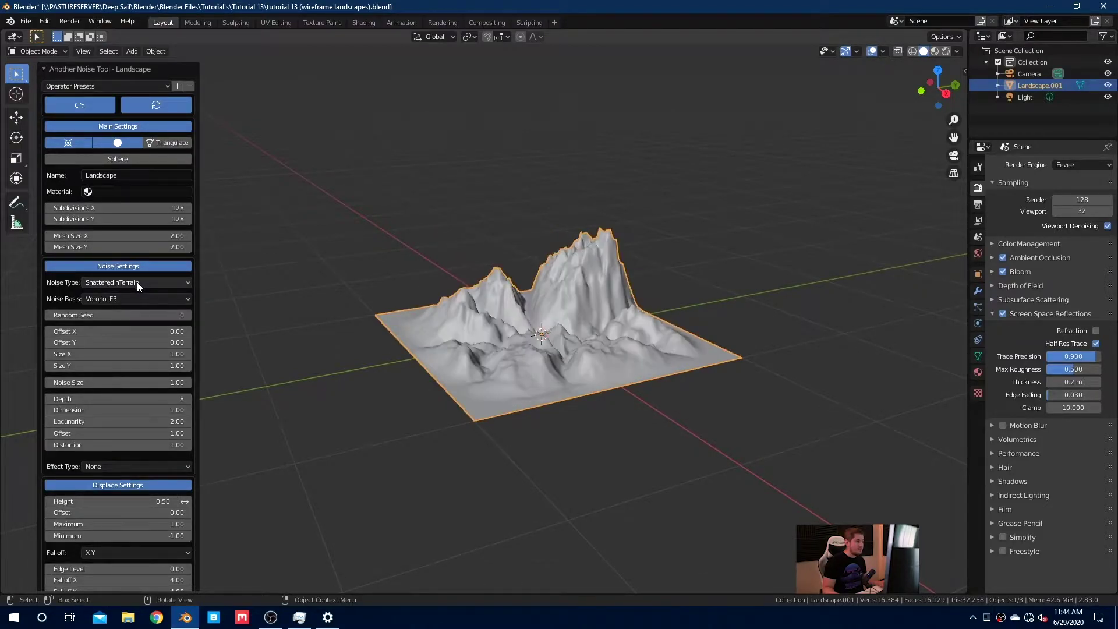
pyautogui.keyDown('ctrl'); pyautogui.scroll(1, 137, 282); pyautogui.keyUp('ctrl')
pyautogui.keyDown('ctrl'); pyautogui.scroll(1, 138, 282); pyautogui.keyUp('ctrl')
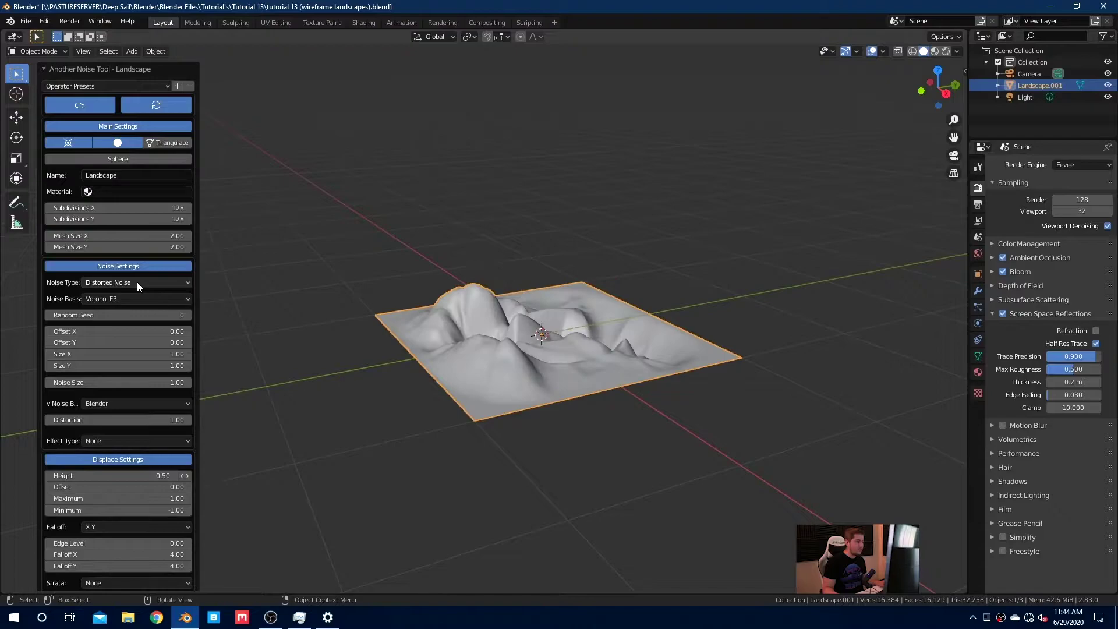
pyautogui.keyDown('ctrl'); pyautogui.scroll(1, 137, 282); pyautogui.keyUp('ctrl')
pyautogui.keyDown('ctrl'); pyautogui.scroll(1, 138, 281); pyautogui.keyUp('ctrl')
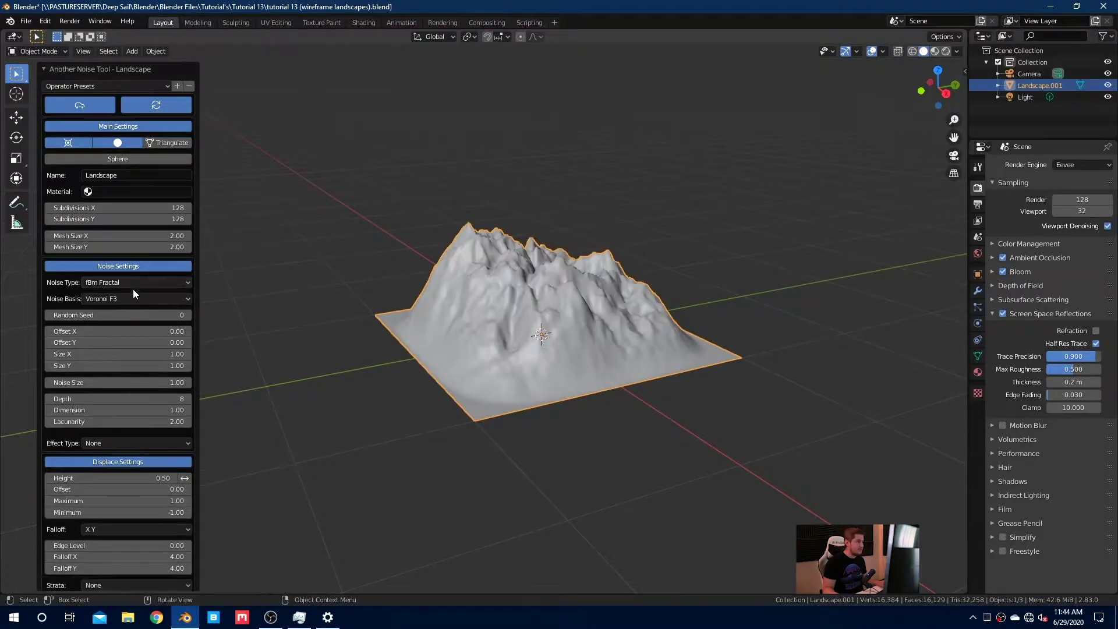
pyautogui.keyDown('ctrl'); pyautogui.scroll(1, 131, 295); pyautogui.keyUp('ctrl')
pyautogui.keyDown('ctrl'); pyautogui.scroll(2, 131, 296); pyautogui.keyUp('ctrl')
pyautogui.keyDown('ctrl'); pyautogui.scroll(1, 131, 295); pyautogui.keyUp('ctrl')
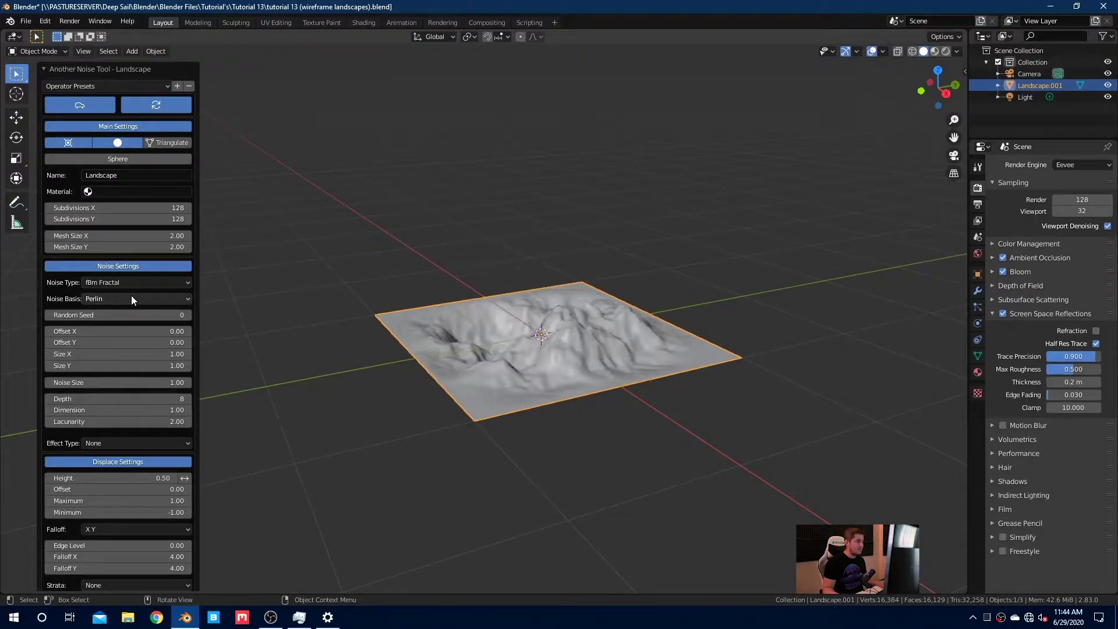
pyautogui.keyDown('ctrl'); pyautogui.scroll(1, 131, 295); pyautogui.keyUp('ctrl')
pyautogui.keyDown('ctrl'); pyautogui.scroll(1, 131, 295); pyautogui.keyUp('ctrl')
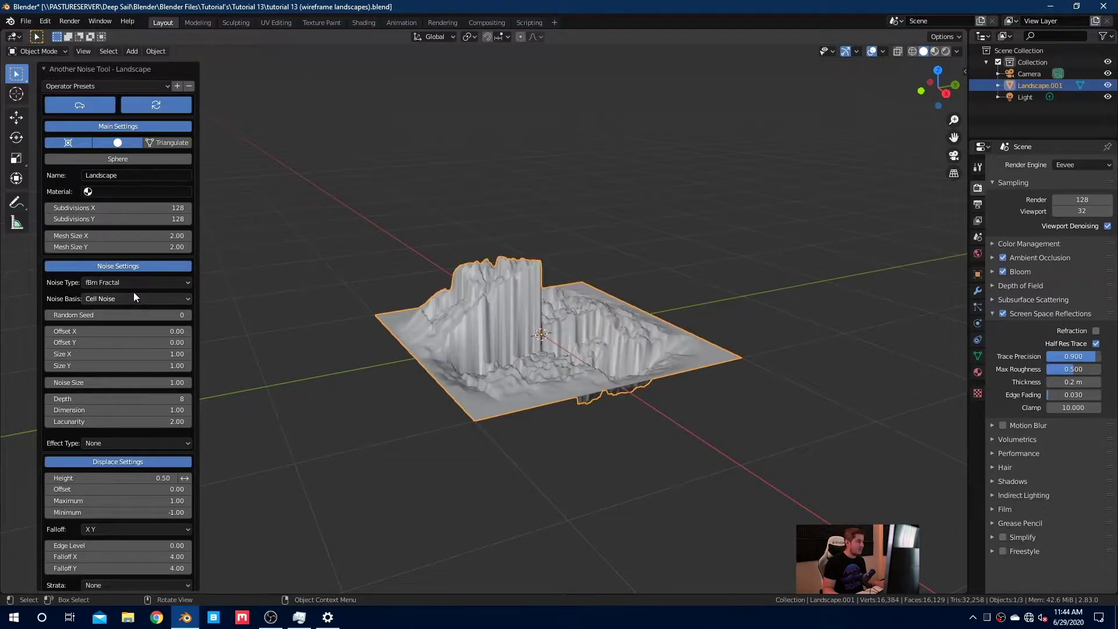
pyautogui.keyDown('ctrl'); pyautogui.scroll(1, 134, 283); pyautogui.keyUp('ctrl')
pyautogui.keyDown('ctrl'); pyautogui.scroll(1, 134, 283); pyautogui.keyUp('ctrl')
pyautogui.keyDown('ctrl'); pyautogui.scroll(1, 134, 283); pyautogui.keyUp('ctrl')
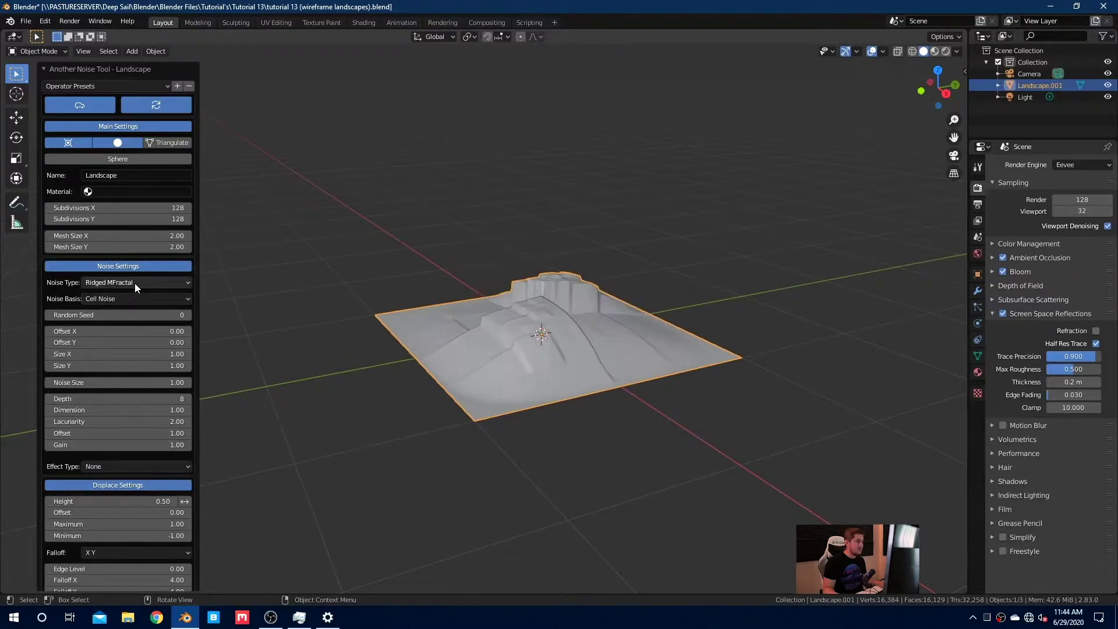
# - Settle on Multi Fractal noise with a Voronoi F1 basis and Random Seed 0
pyautogui.keyDown('ctrl'); pyautogui.scroll(-1, 134, 296); pyautogui.keyUp('ctrl')
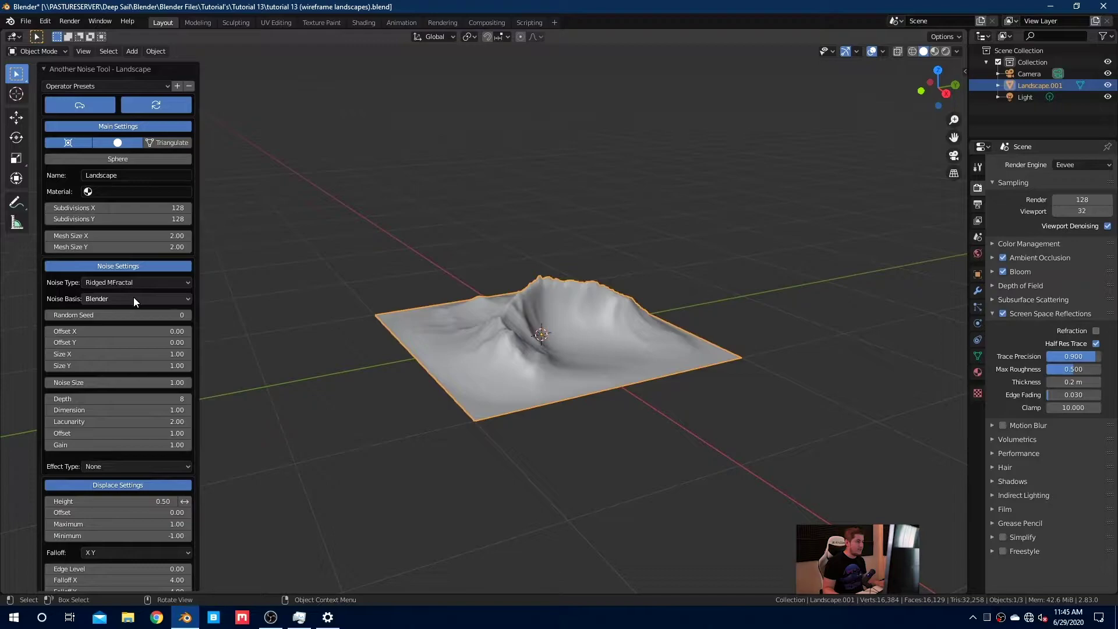
pyautogui.keyDown('ctrl'); pyautogui.scroll(-1, 134, 297); pyautogui.keyUp('ctrl')
pyautogui.keyDown('ctrl'); pyautogui.scroll(-1, 134, 297); pyautogui.keyUp('ctrl')
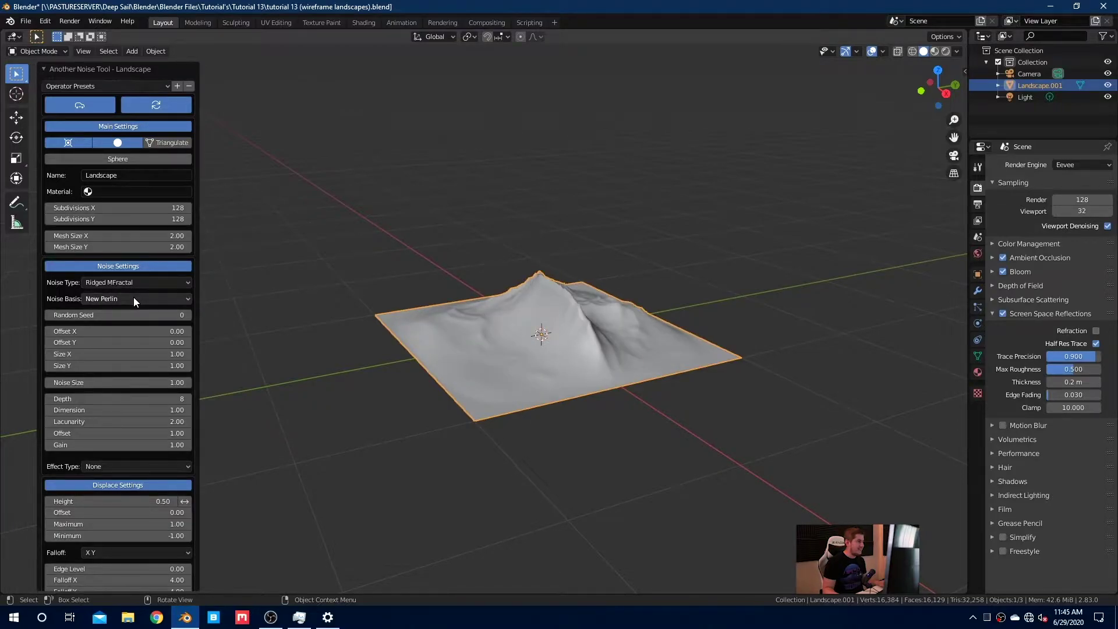
pyautogui.keyDown('ctrl'); pyautogui.scroll(-1, 134, 296); pyautogui.keyUp('ctrl')
pyautogui.keyDown('ctrl'); pyautogui.scroll(1, 134, 282); pyautogui.keyUp('ctrl')
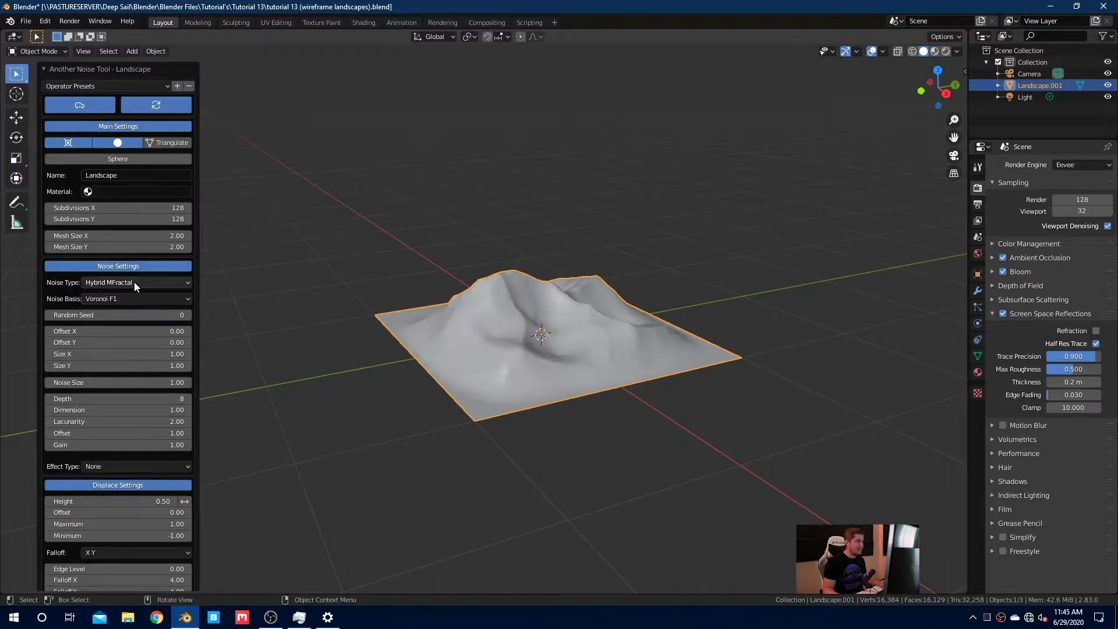
pyautogui.keyDown('ctrl'); pyautogui.scroll(1, 134, 282); pyautogui.keyUp('ctrl')
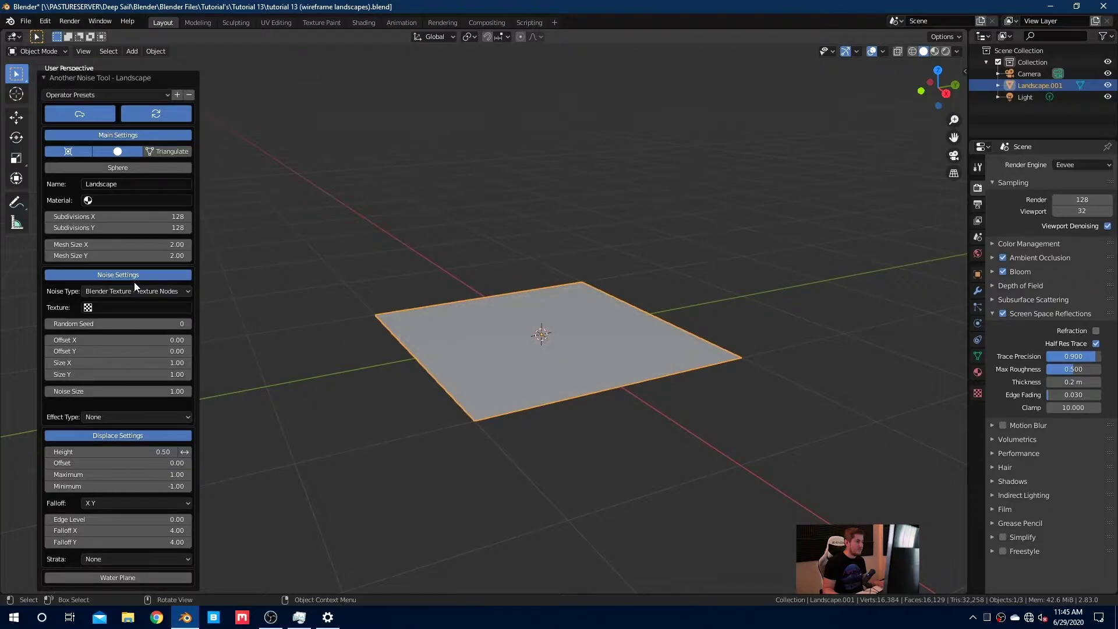
pyautogui.keyDown('ctrl'); pyautogui.scroll(-1, 133, 290); pyautogui.keyUp('ctrl')
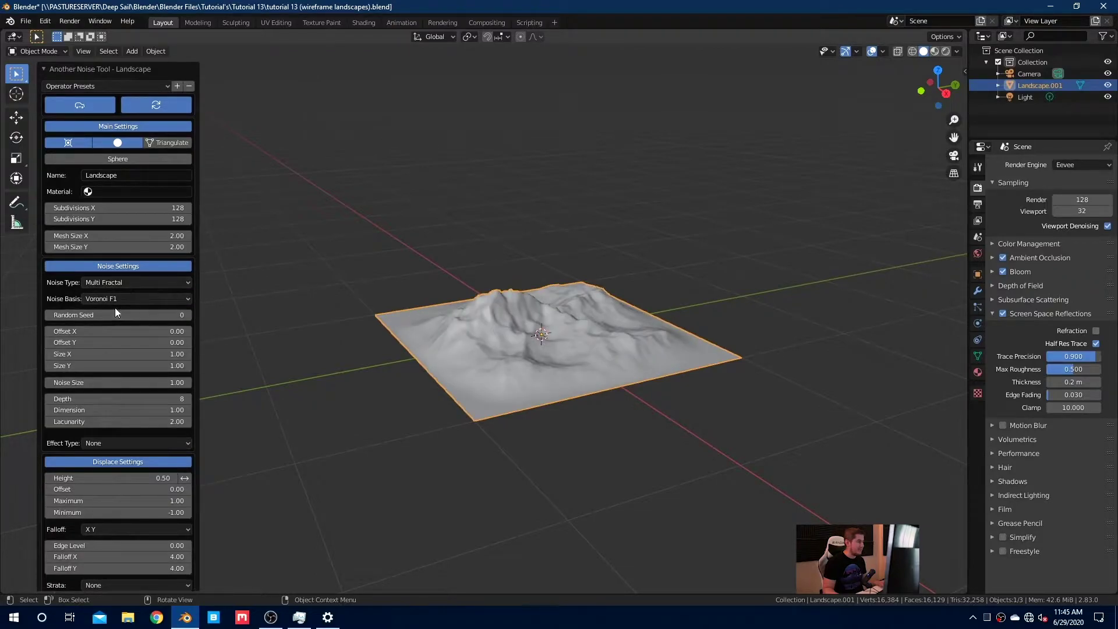
pyautogui.keyDown('ctrl'); pyautogui.scroll(1, 133, 315); pyautogui.keyUp('ctrl')
pyautogui.keyDown('ctrl'); pyautogui.scroll(-1, 133, 315); pyautogui.keyUp('ctrl')
pyautogui.keyDown('ctrl'); pyautogui.scroll(1, 132, 314); pyautogui.keyUp('ctrl')
pyautogui.keyDown('ctrl'); pyautogui.scroll(-1, 133, 314); pyautogui.keyUp('ctrl')
pyautogui.moveTo(478, 319); pyautogui.dragTo(906, 305, button='middle')
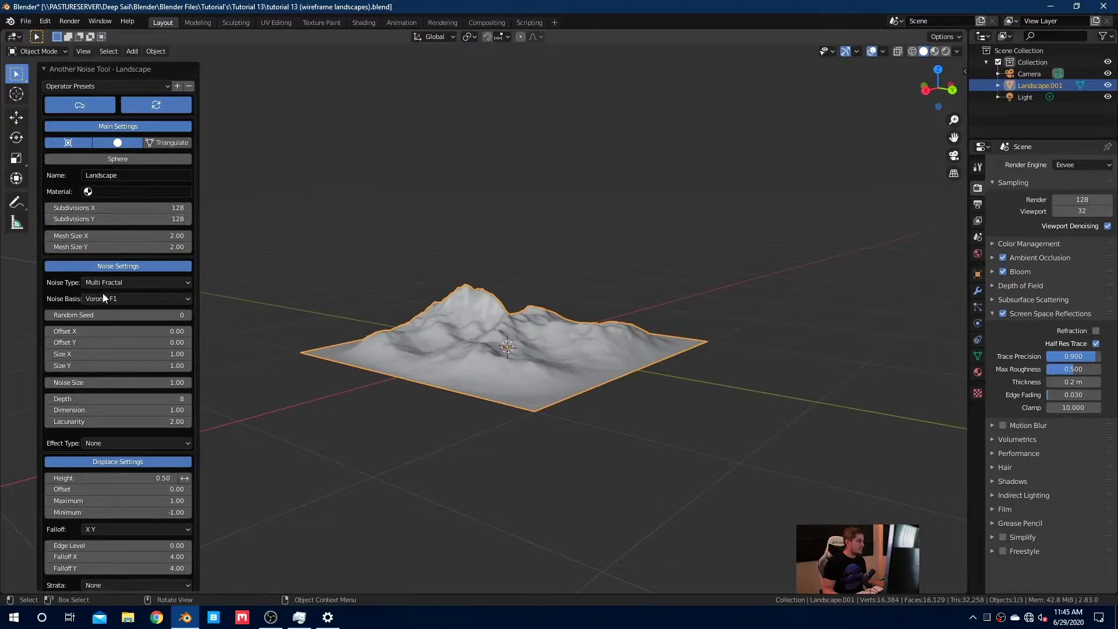
# - Raise the landscape's noise Depth to 12
pyautogui.scroll(-2, 111, 477)
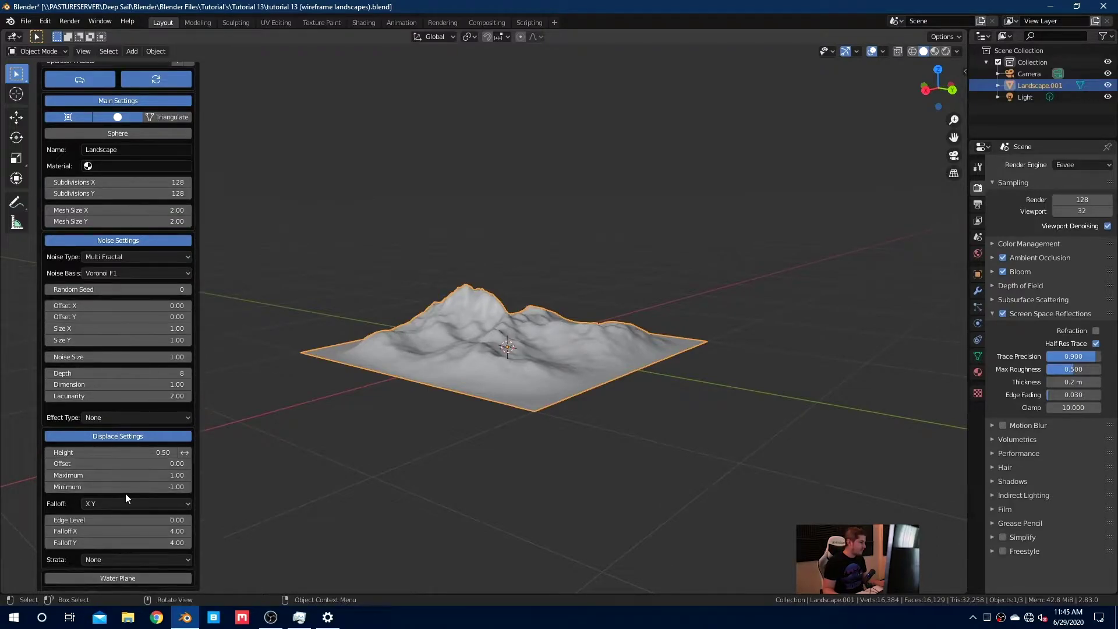
pyautogui.scroll(2, 107, 500)
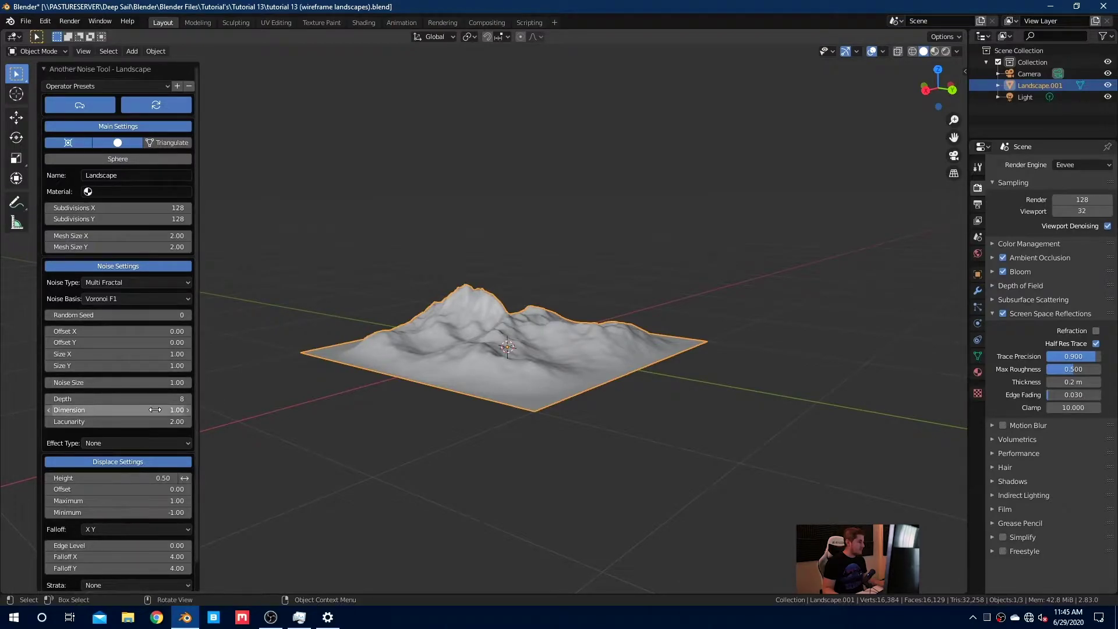
pyautogui.scroll(4, 268, 404)
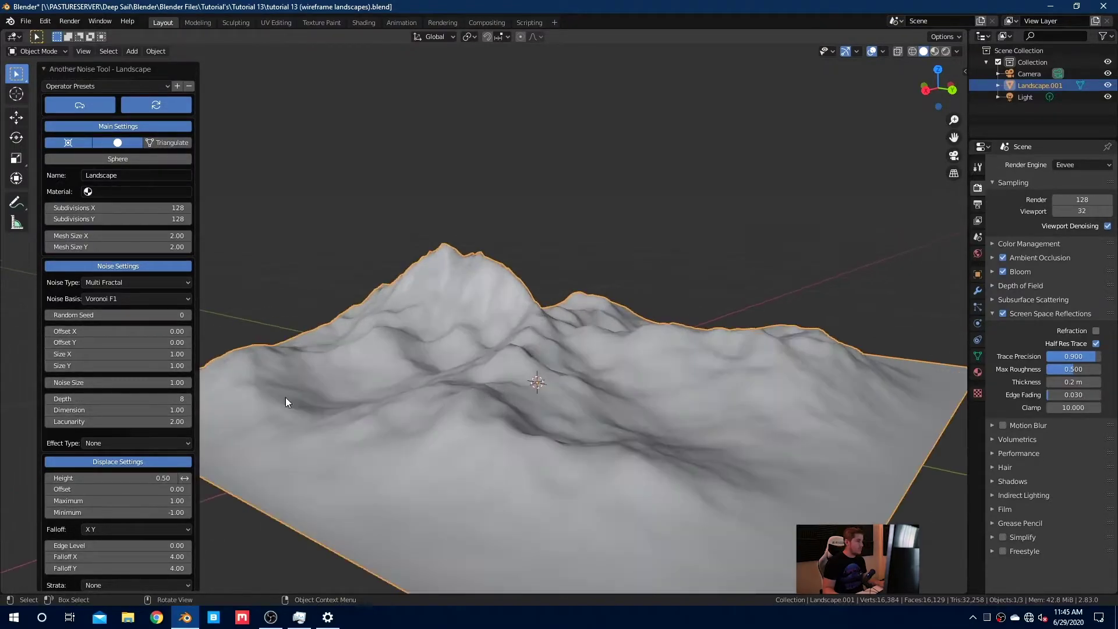
pyautogui.click(109, 398)
pyautogui.write('8')
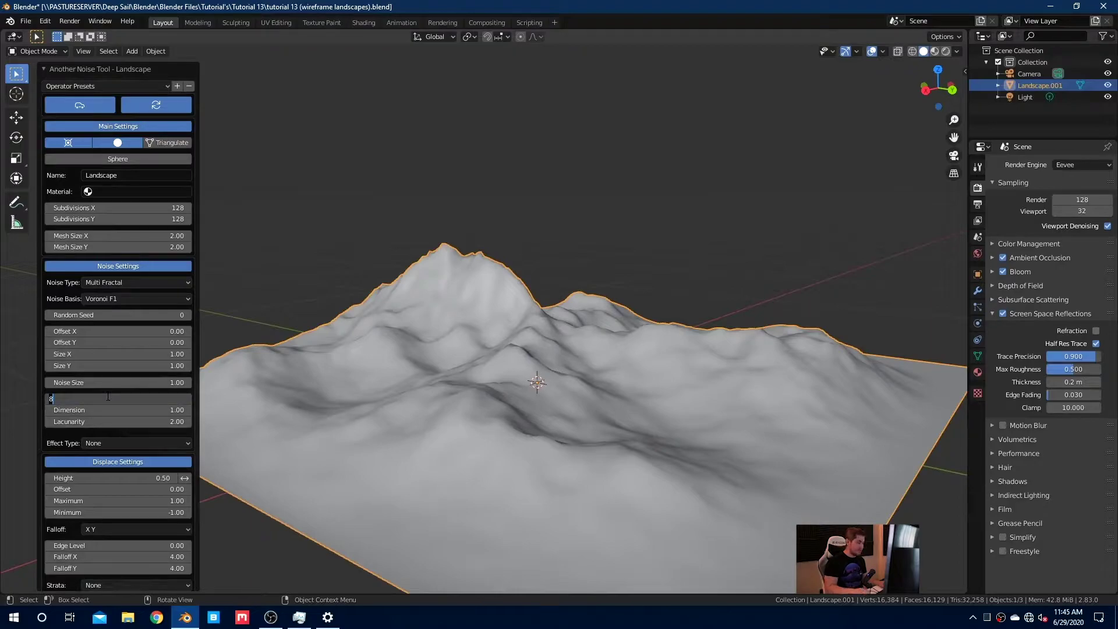
pyautogui.write('12')
pyautogui.press('Return')
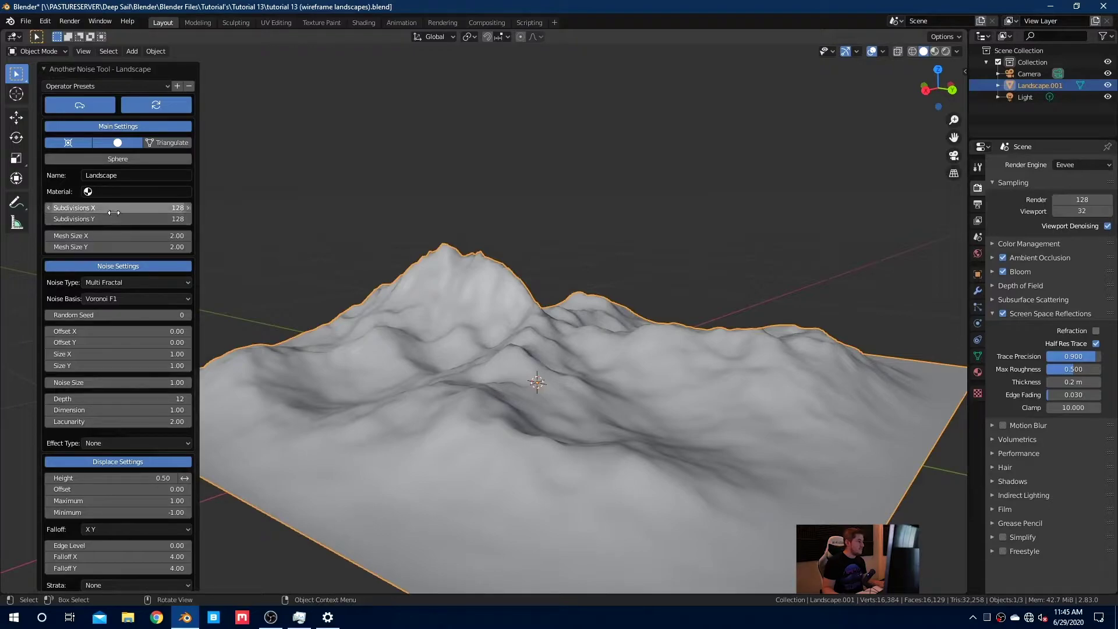
# - Set the landscape subdivisions to 512 in both X and Y
pyautogui.doubleClick(112, 208)
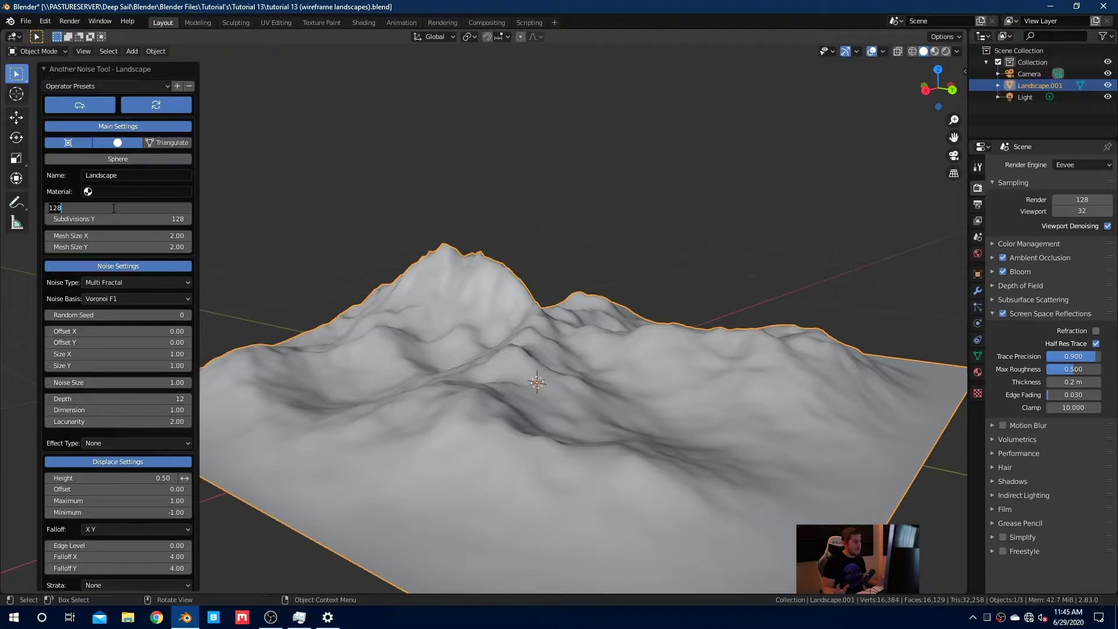
pyautogui.write('5')
pyautogui.press('Tab')
pyautogui.write('512')
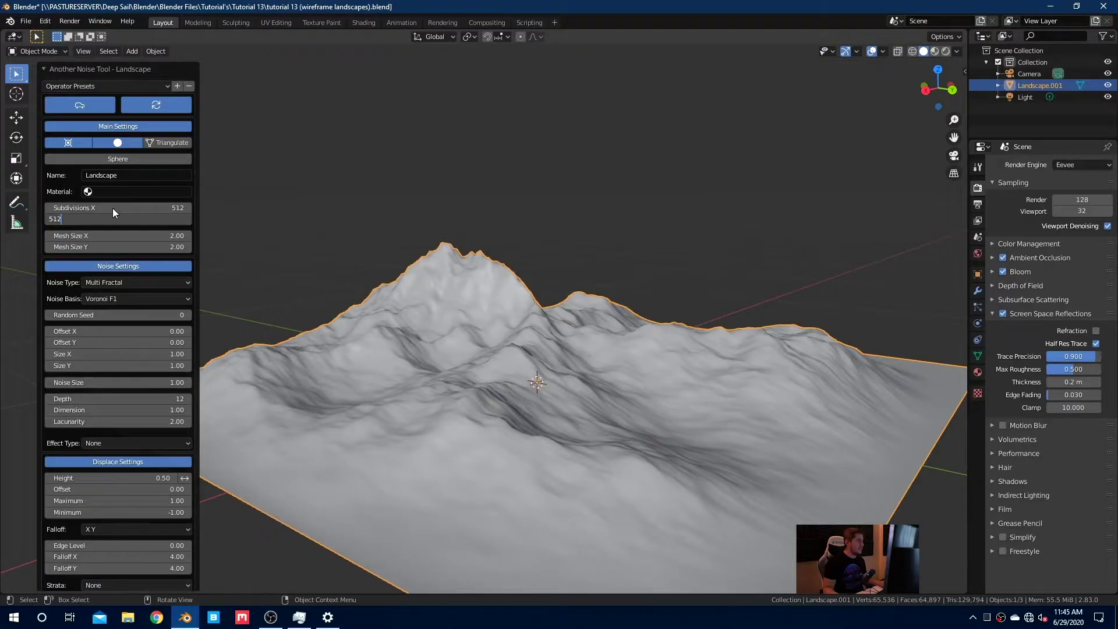
pyautogui.press('Return')
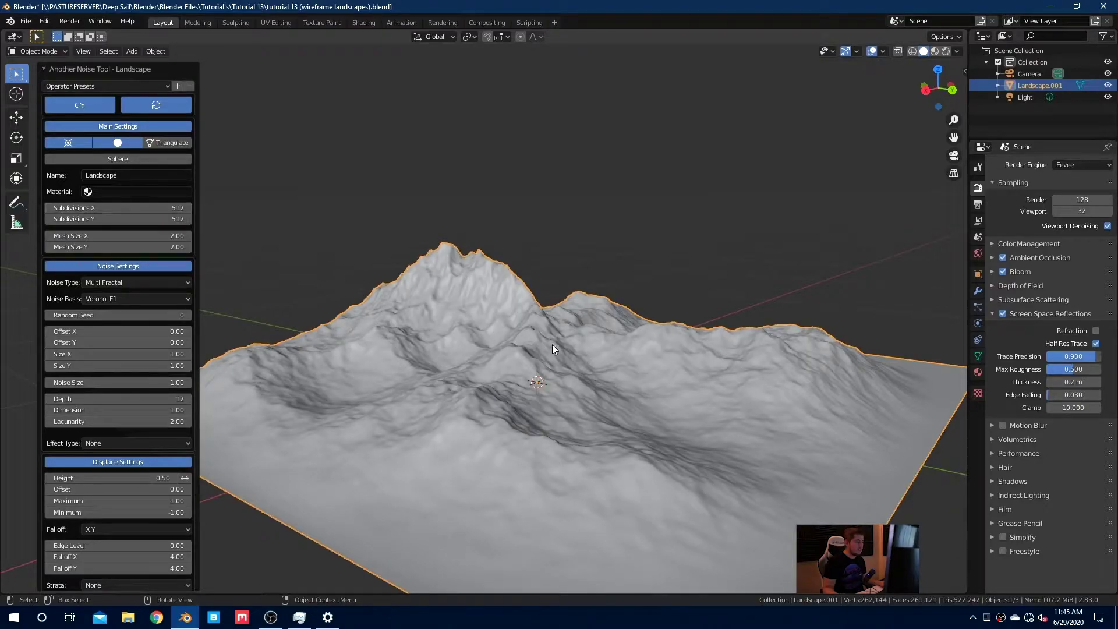
# - Scale the landscape up four times in every direction
pyautogui.scroll(-2, 525, 382)
pyautogui.moveTo(526, 382)
pyautogui.mouseDown(button='middle')
pyautogui.moveTo(558, 366)
pyautogui.moveTo(583, 374)
pyautogui.mouseUp(button='middle')
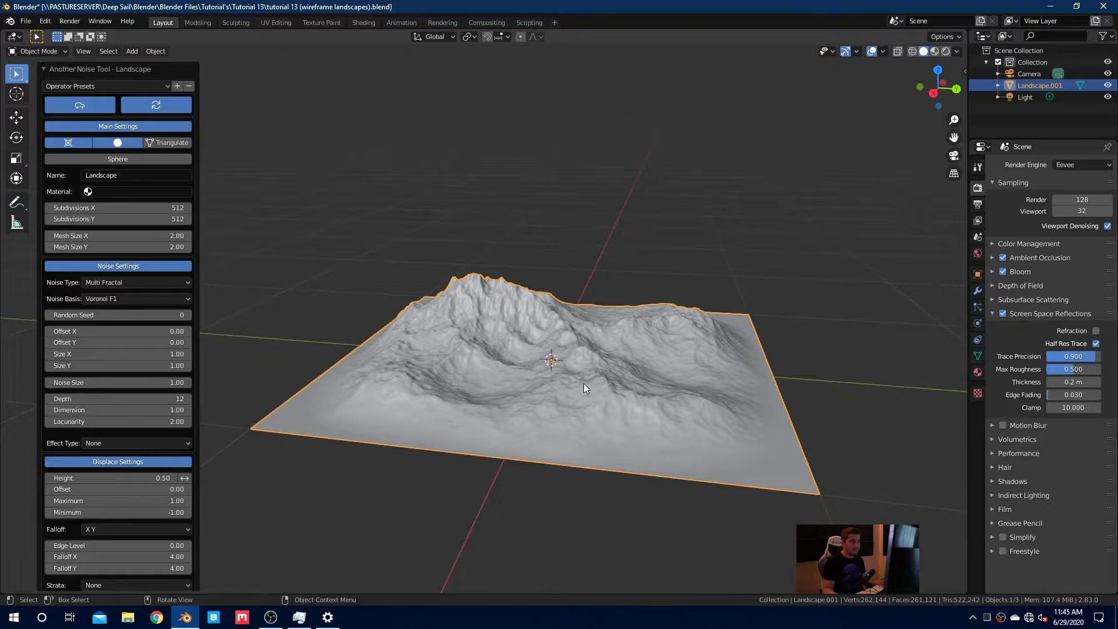
pyautogui.press('t')
pyautogui.press('s')
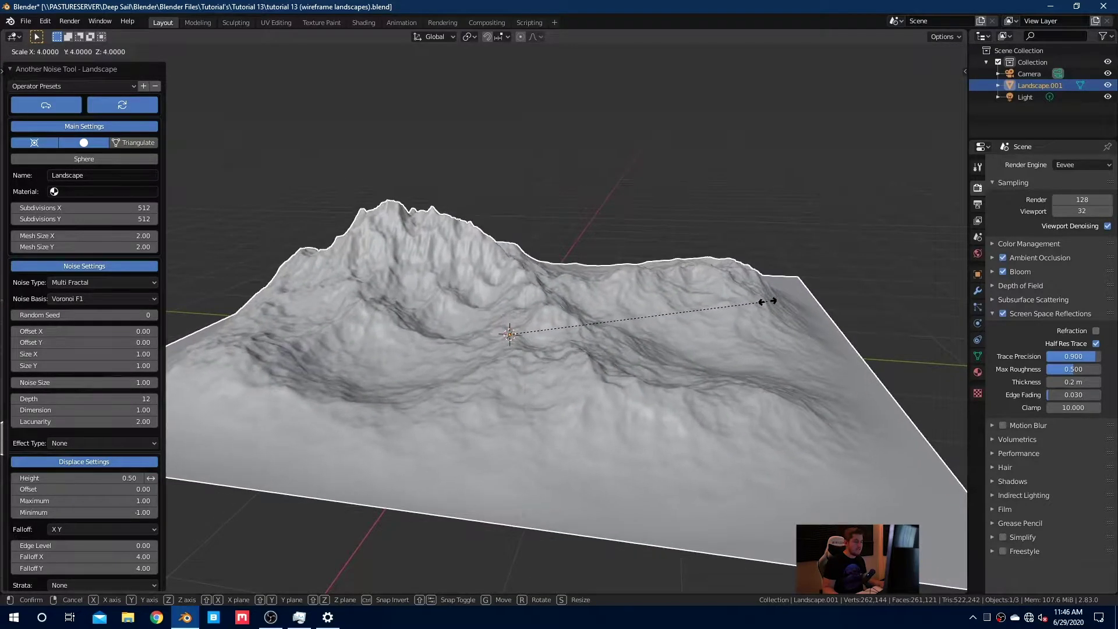
pyautogui.click(763, 303)
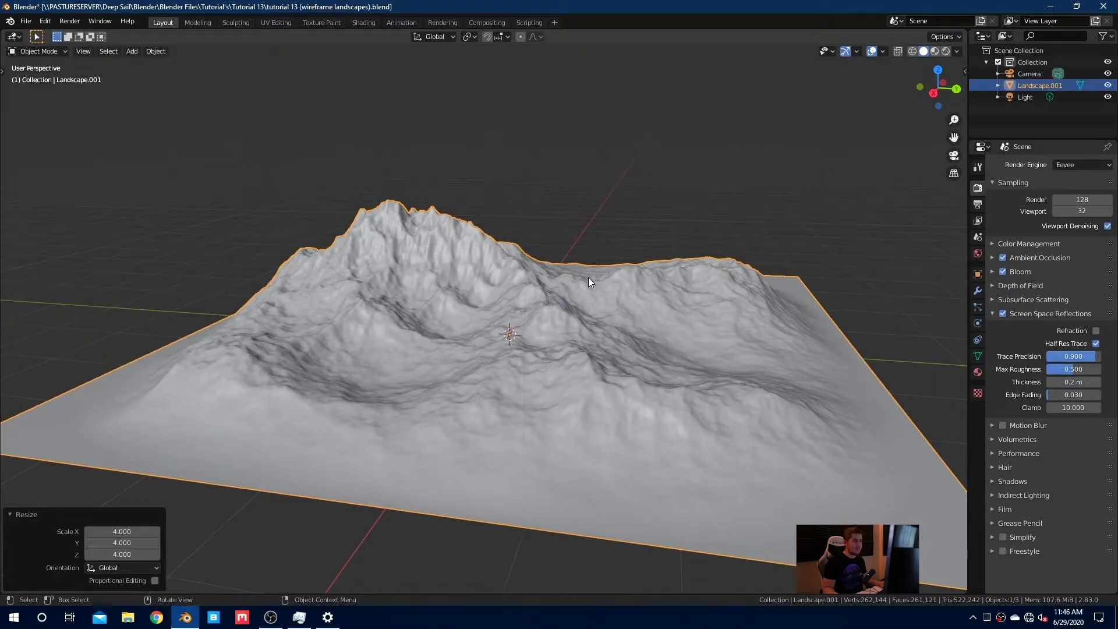
pyautogui.hotkey('shift', 'a')
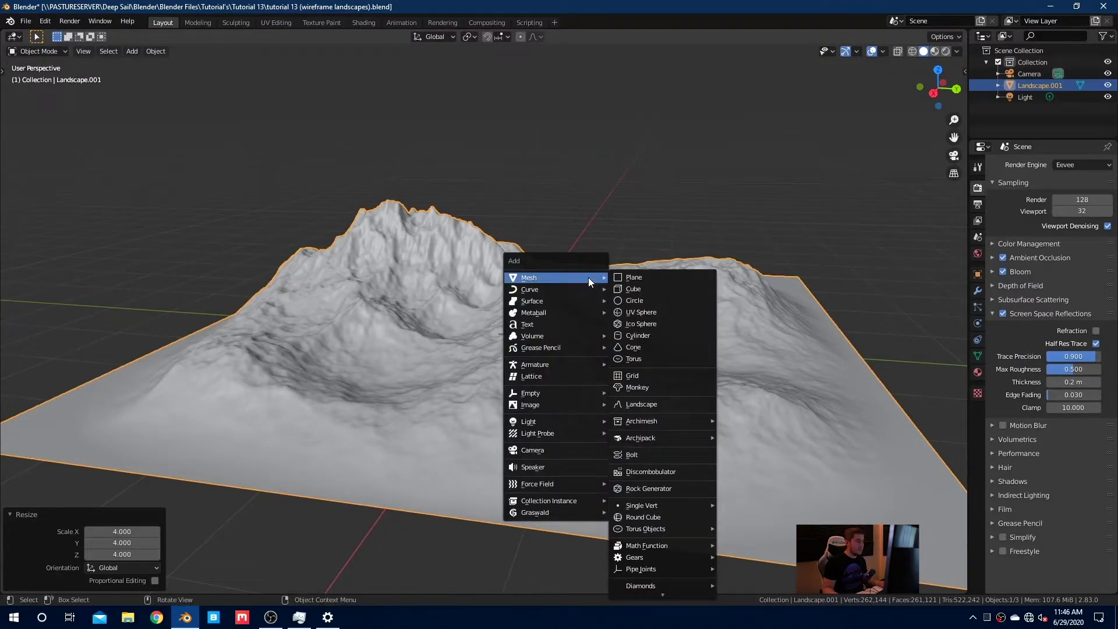
# - Add a plane at the scene centre and give it an Ocean modifier
pyautogui.click(665, 274)
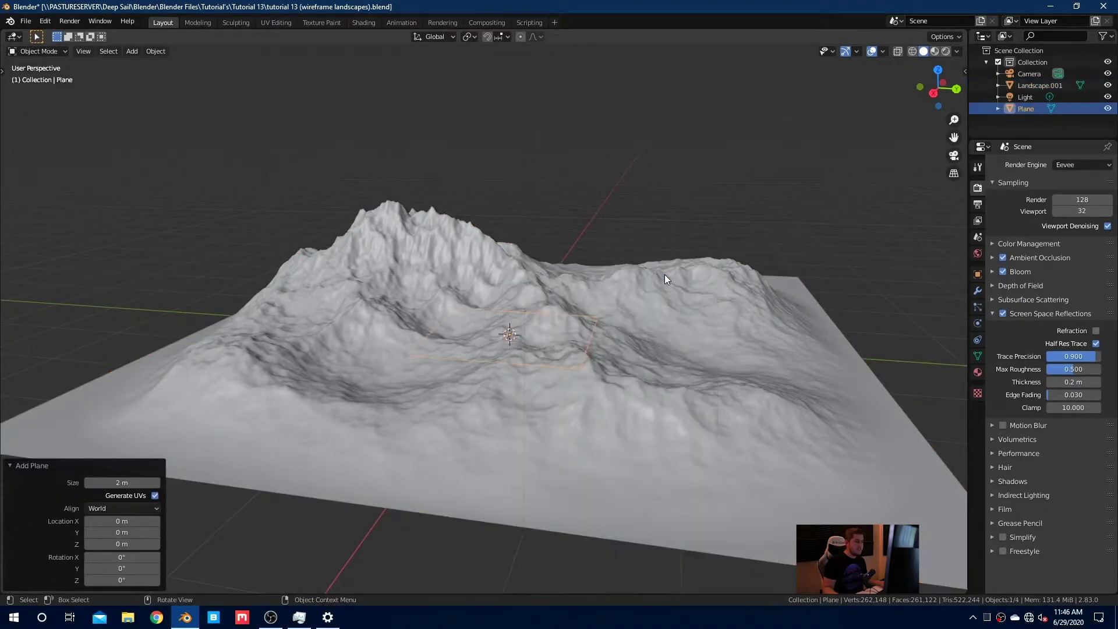
pyautogui.click(977, 290)
pyautogui.click(1057, 164)
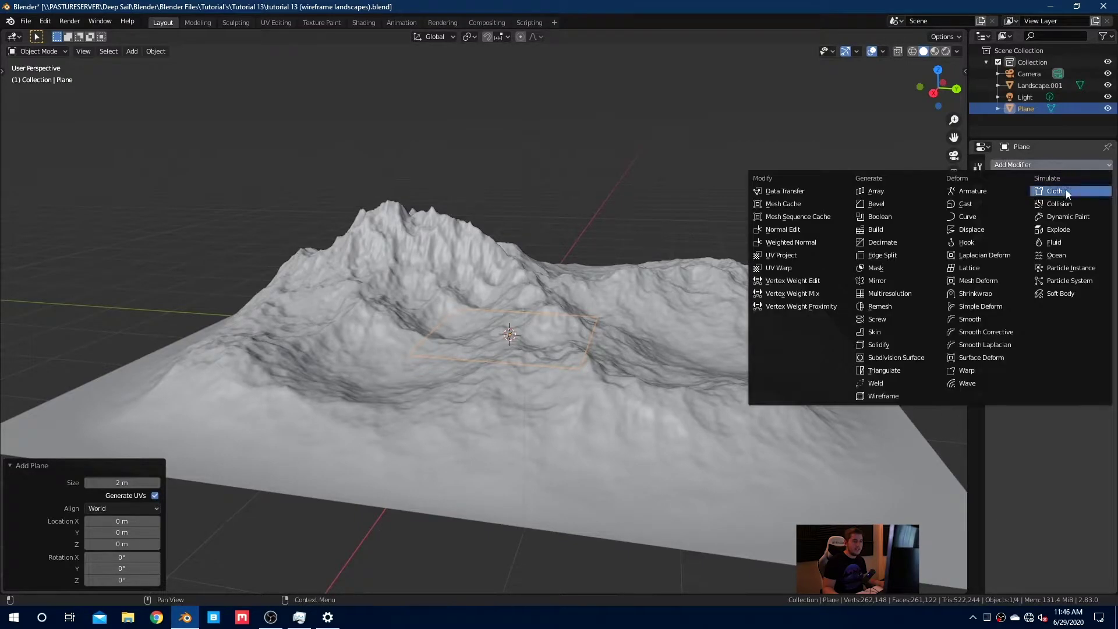
pyautogui.click(1068, 252)
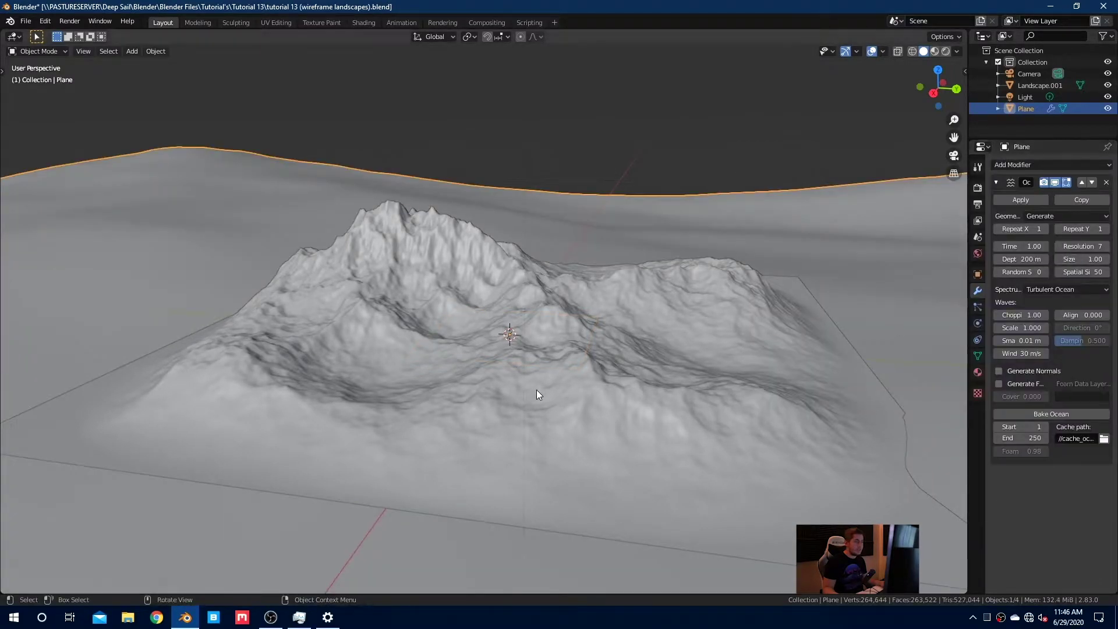
# - Adjust the ocean's spatial size and widen the Properties editor so labels read fully
pyautogui.scroll(-5, 537, 394)
pyautogui.scroll(-3, 587, 373)
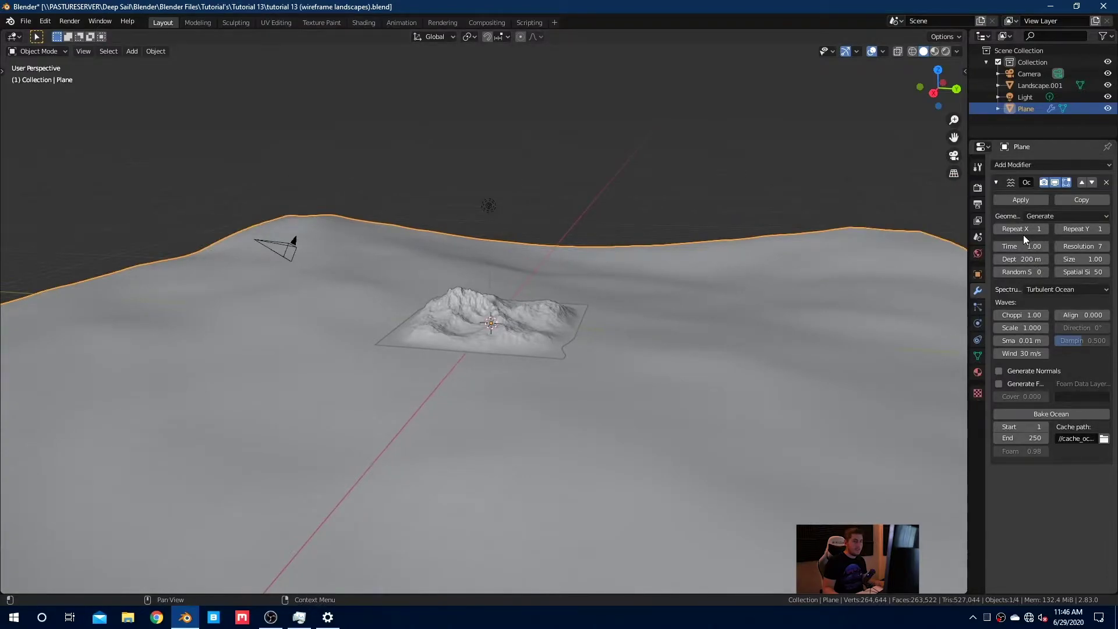
pyautogui.moveTo(1081, 272)
pyautogui.mouseDown()
pyautogui.moveTo(1048, 272)
pyautogui.moveTo(1087, 272)
pyautogui.mouseUp()
pyautogui.write('12')
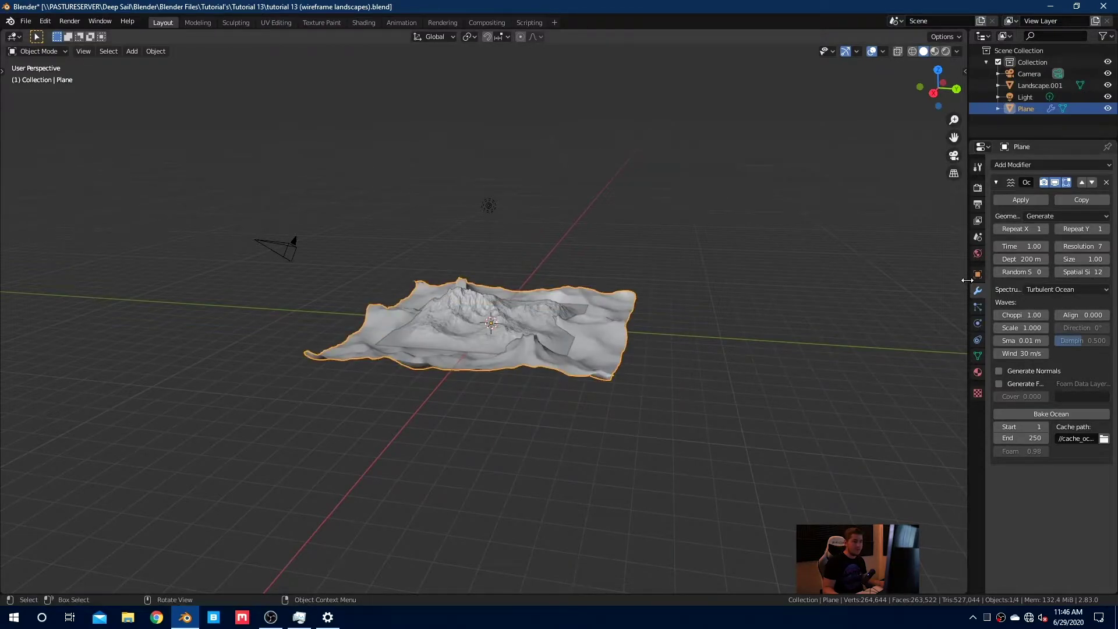
pyautogui.moveTo(968, 281); pyautogui.dragTo(920, 275)
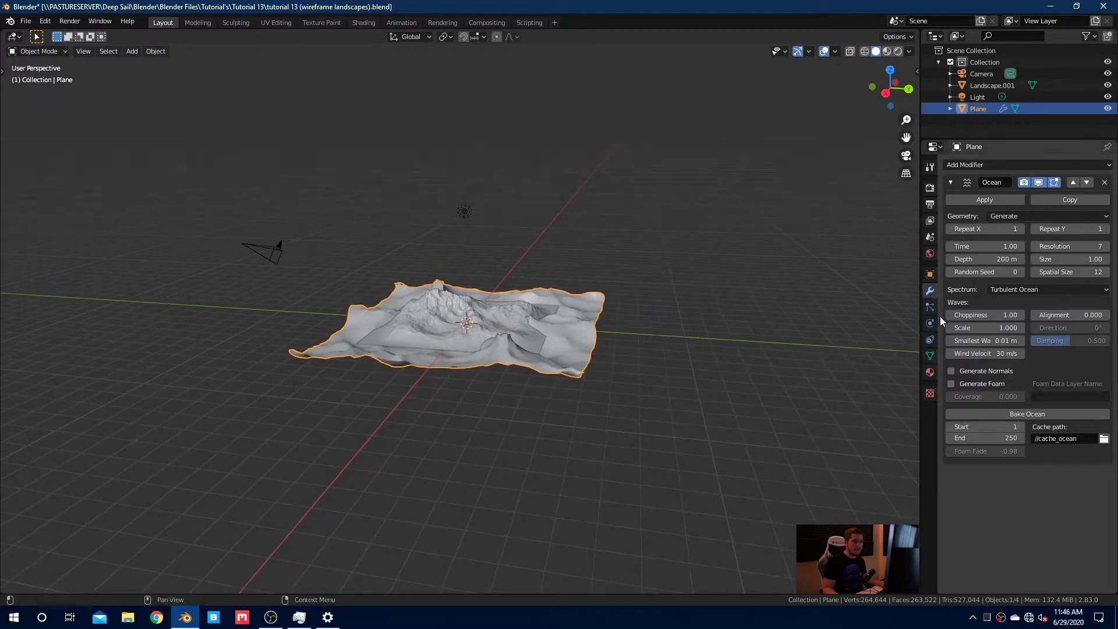
# - Set the ocean's Repeat X and Y to 3 and move the plane from top view
pyautogui.click(999, 229)
pyautogui.write('3')
pyautogui.press('Tab')
pyautogui.press('Return')
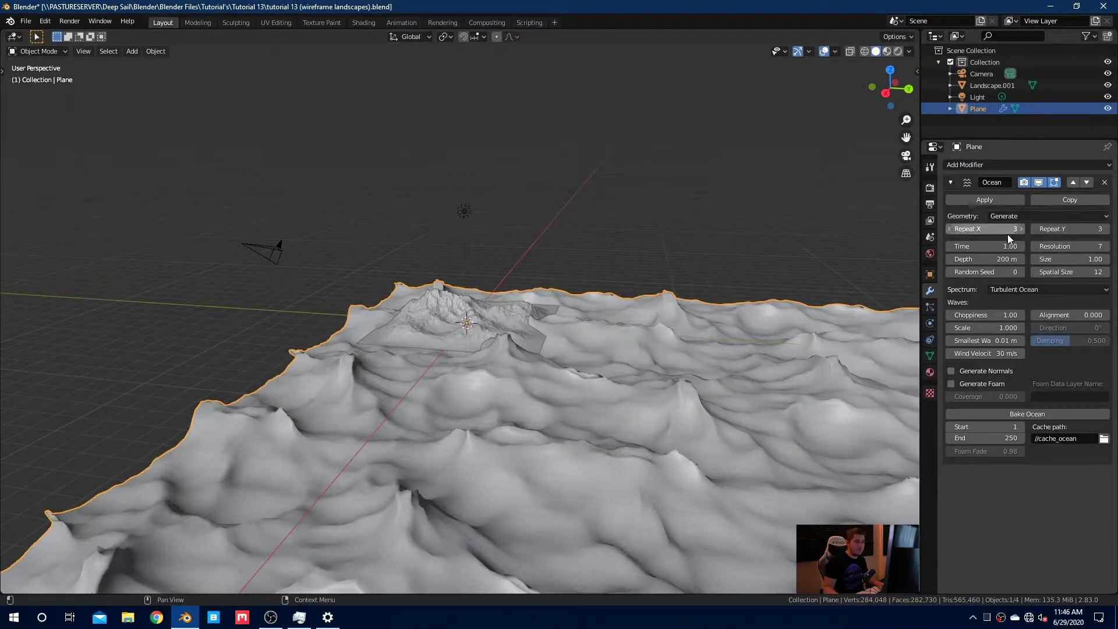
pyautogui.press('KP_7')
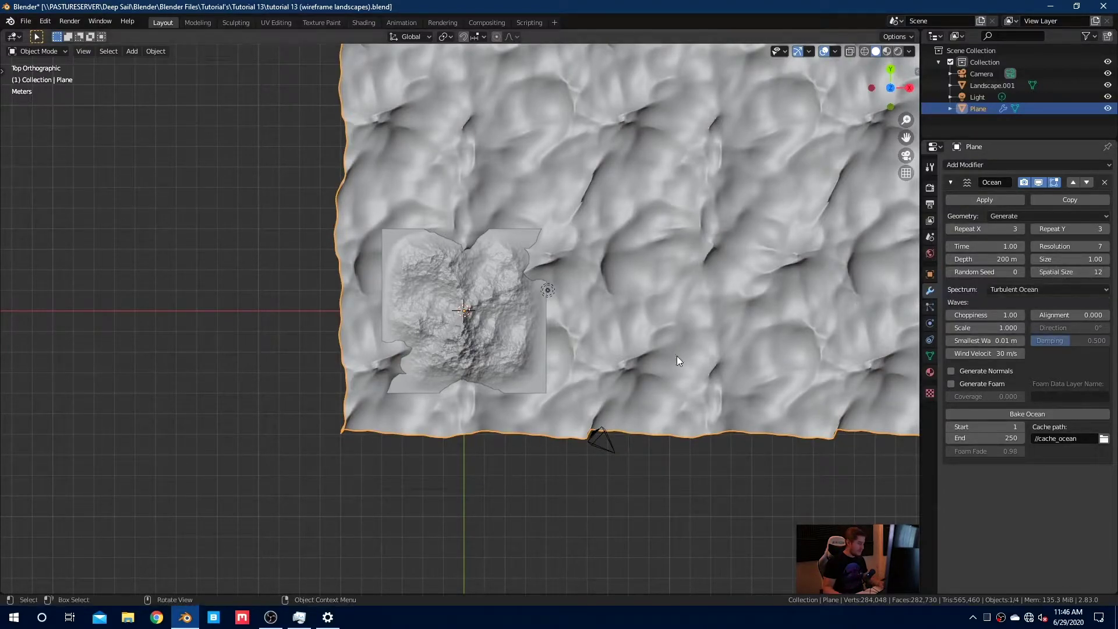
pyautogui.press('g')
pyautogui.click(751, 457)
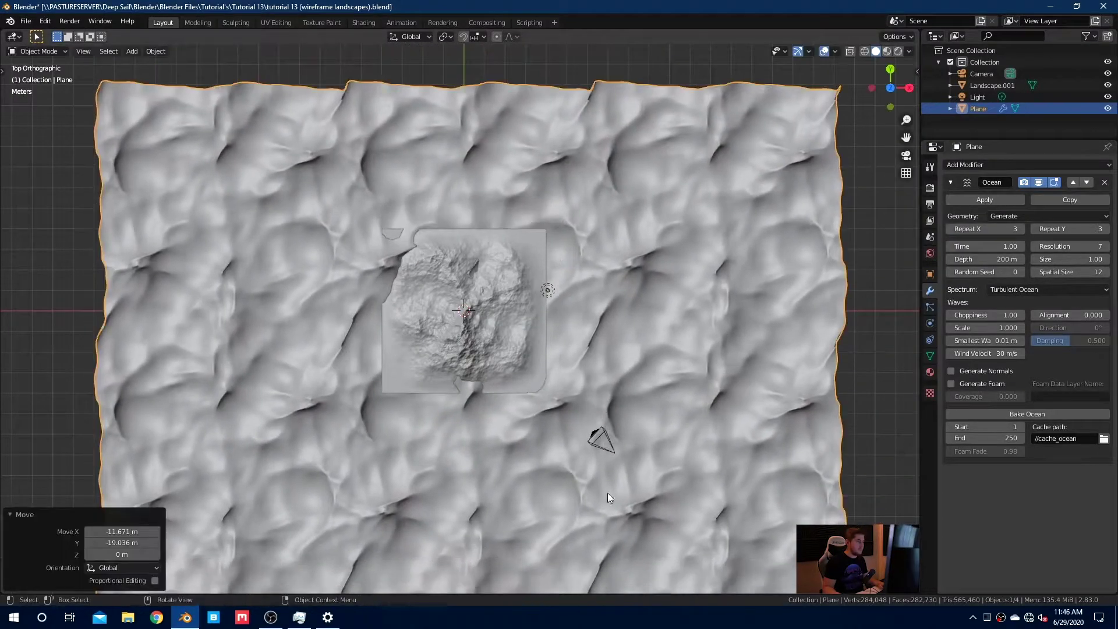
# - Set the ocean wave Scale to 0.08 and Resolution to 20
pyautogui.click(985, 328)
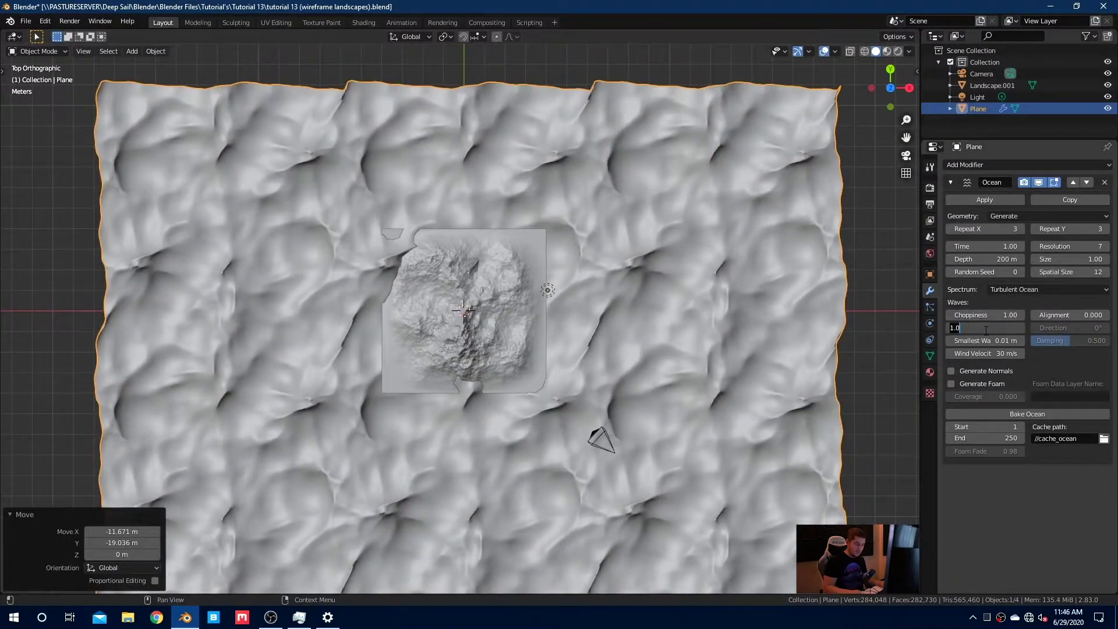
pyautogui.write('.08')
pyautogui.press('Return')
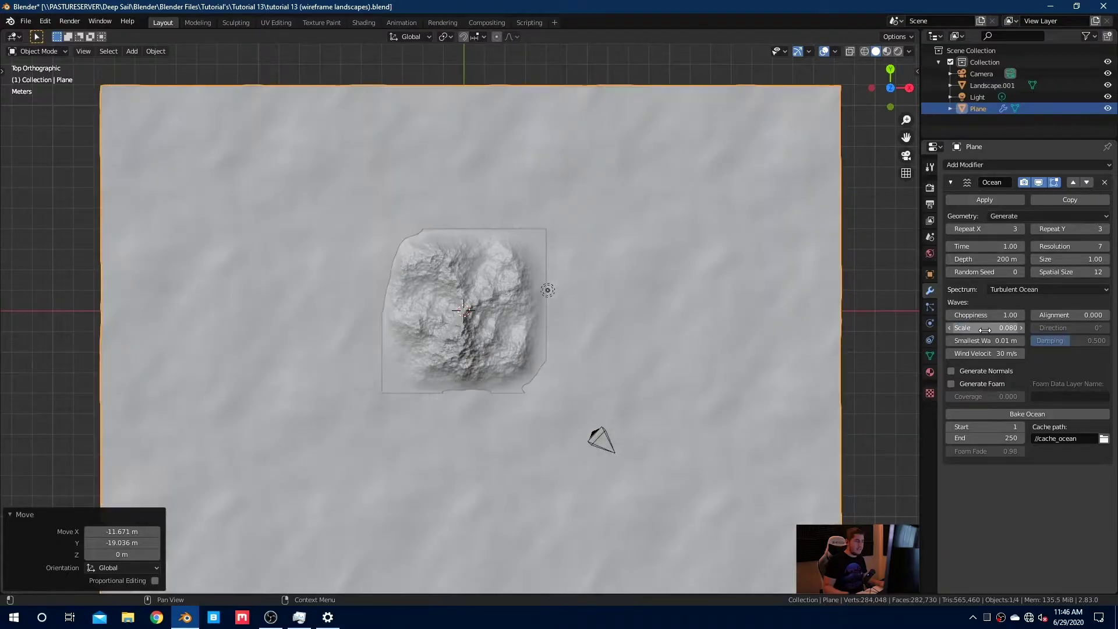
pyautogui.moveTo(679, 402)
pyautogui.mouseDown(button='middle')
pyautogui.moveTo(668, 304)
pyautogui.moveTo(684, 292)
pyautogui.mouseUp(button='middle')
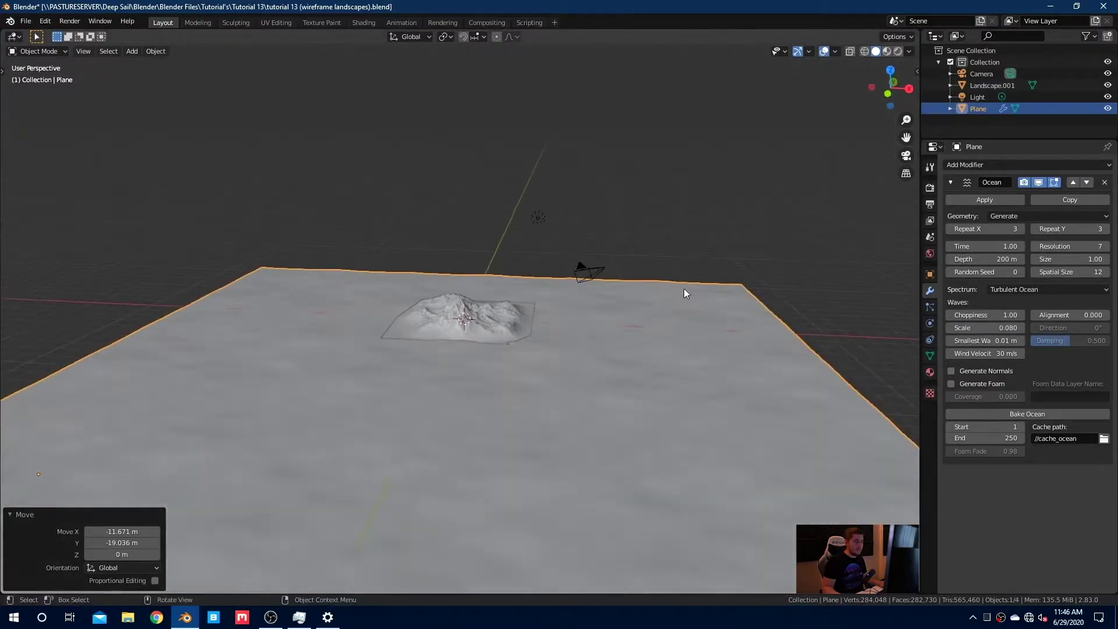
pyautogui.click(1071, 249)
pyautogui.write('20')
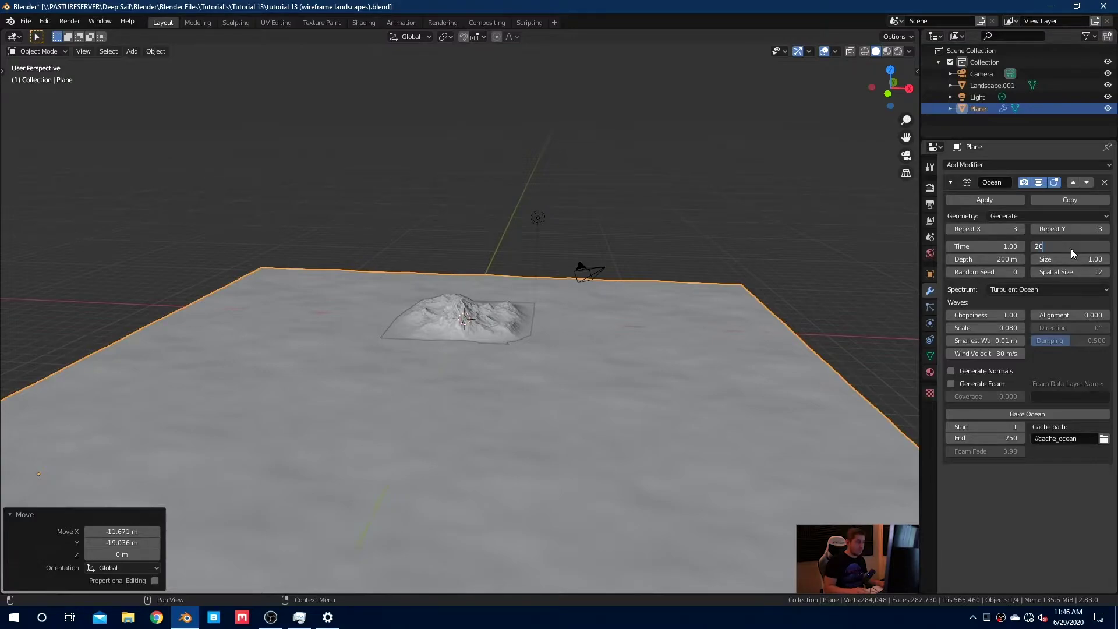
pyautogui.press('Return')
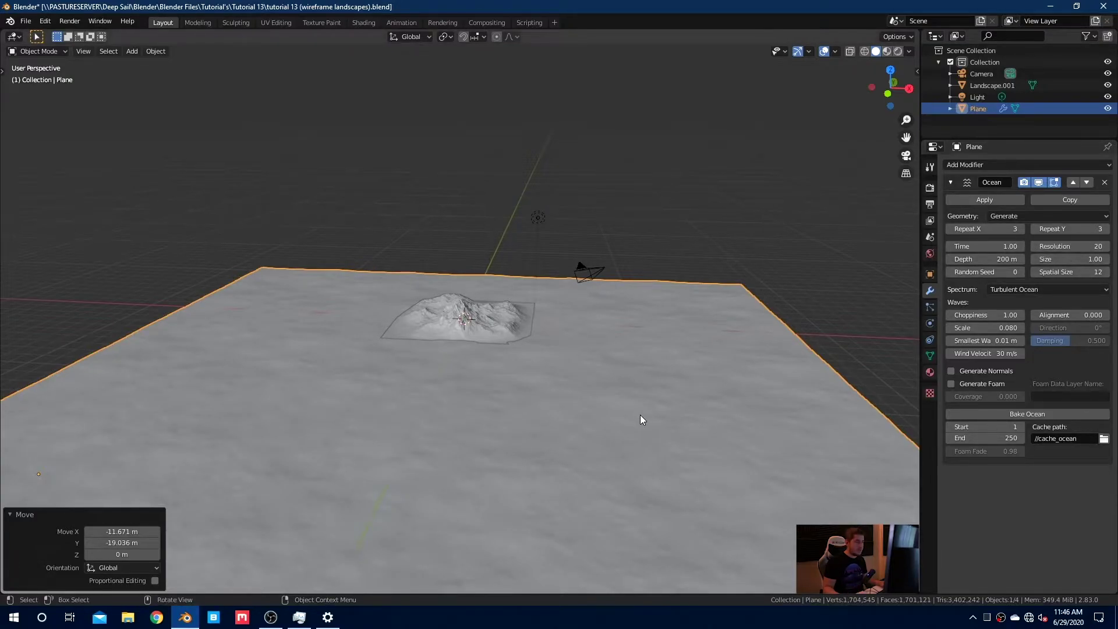
# - From top view, shift the ocean plane along the Y axis around the landscape
pyautogui.press('KP_7')
pyautogui.scroll(-2, 644, 422)
pyautogui.scroll(-3, 620, 458)
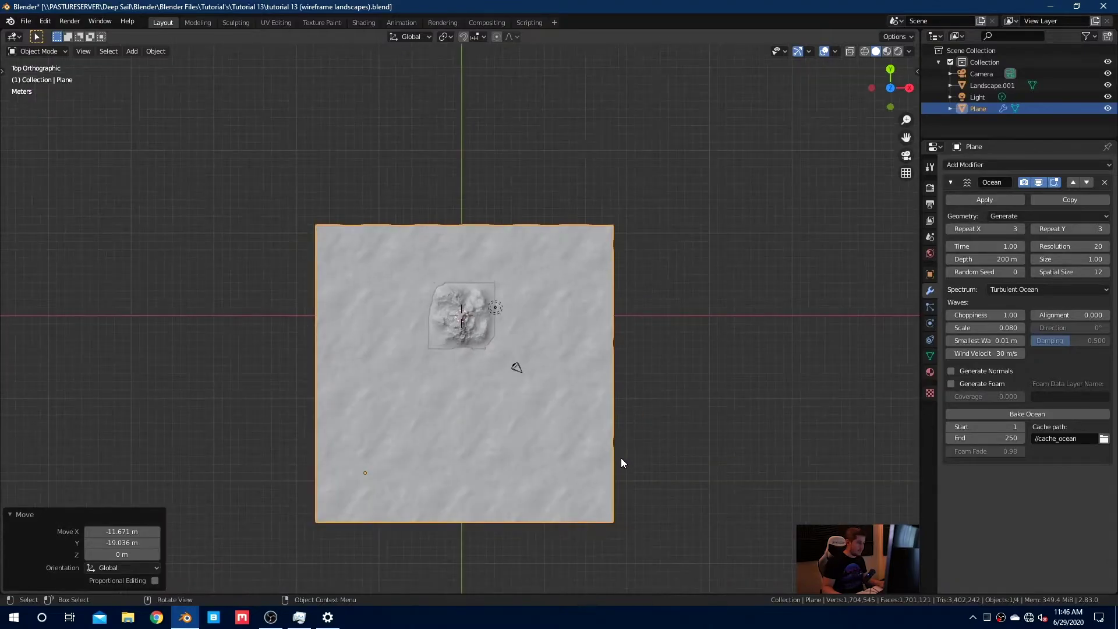
pyautogui.scroll(2, 620, 457)
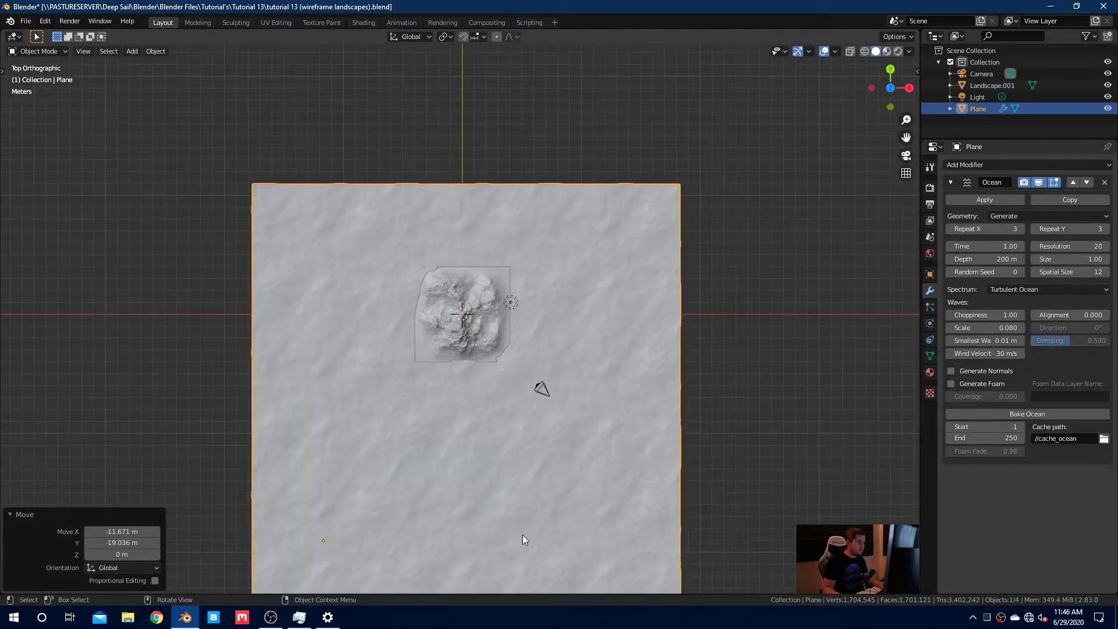
pyautogui.press('g')
pyautogui.press('y')
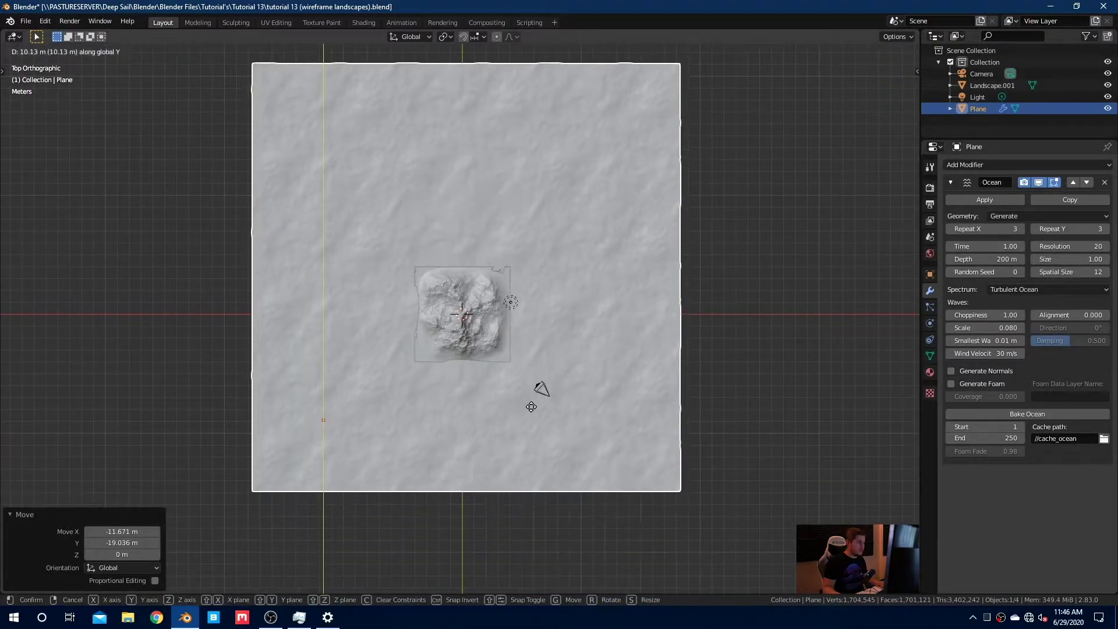
pyautogui.click(525, 448)
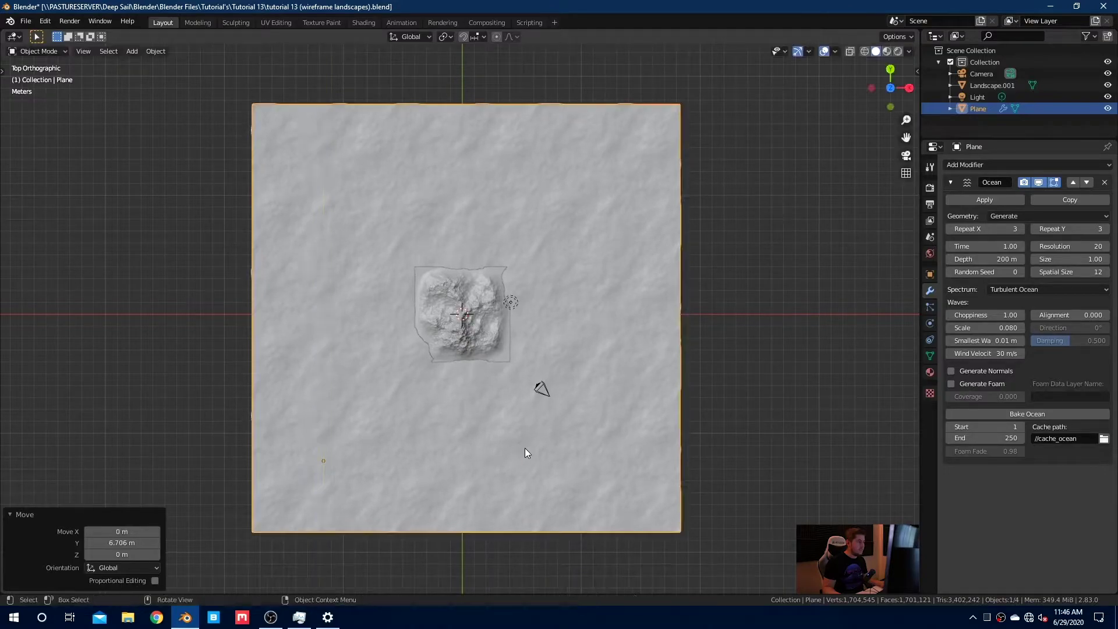
# - Rotate Landscape.001 a quarter turn (-90°) around the Z axis
pyautogui.scroll(6, 521, 449)
pyautogui.click(517, 368)
pyautogui.moveTo(532, 391); pyautogui.dragTo(517, 328, button='middle')
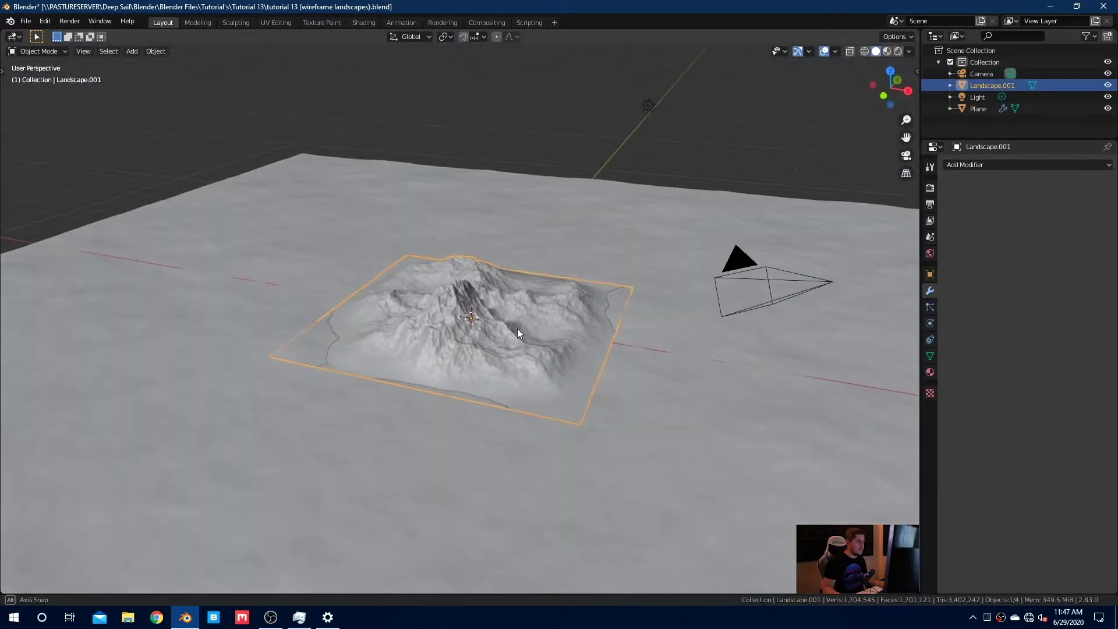
pyautogui.scroll(2, 525, 374)
pyautogui.press('r')
pyautogui.press('z')
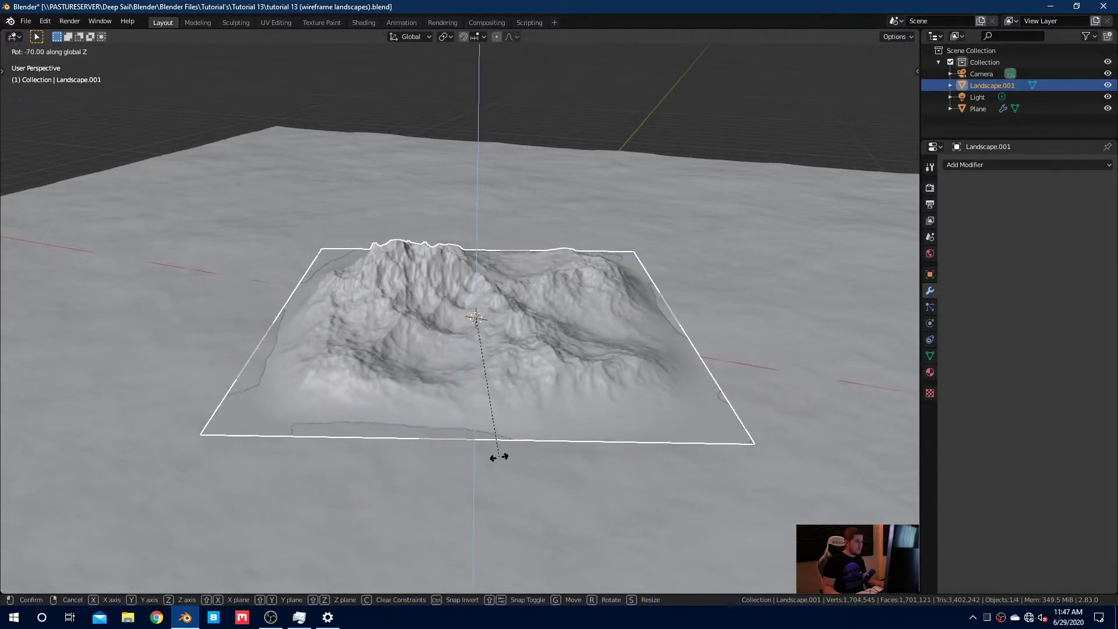
pyautogui.click(449, 449)
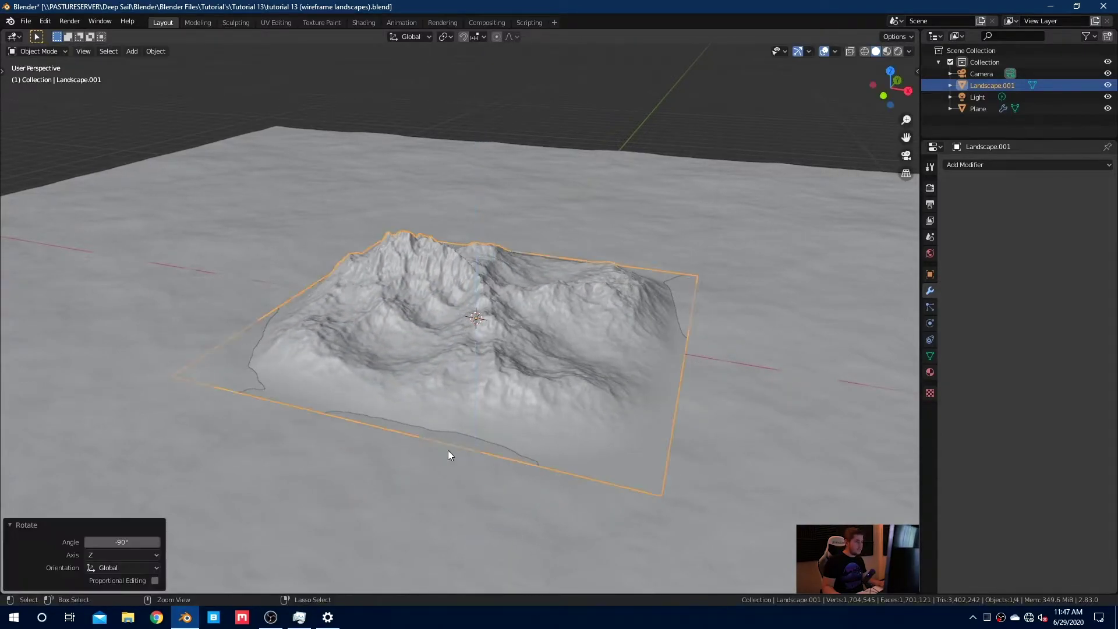
pyautogui.moveTo(448, 449)
pyautogui.mouseDown(button='middle')
pyautogui.moveTo(582, 440)
pyautogui.moveTo(582, 425)
pyautogui.mouseUp(button='middle')
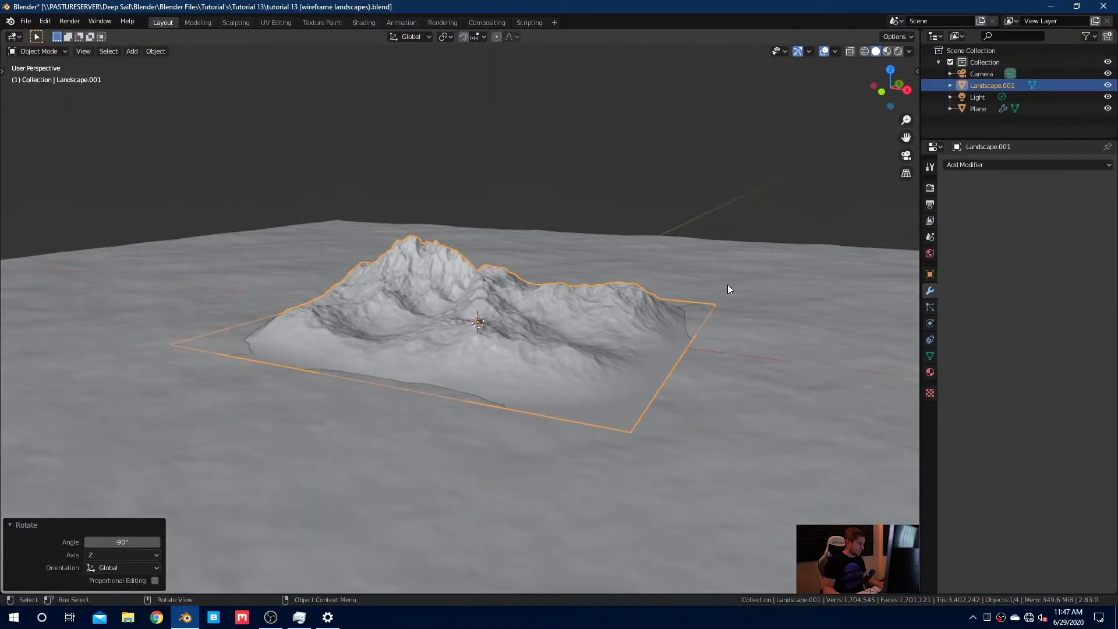
# - Lower Landscape.001 slightly along Z so its base sinks into the ocean
pyautogui.press('g')
pyautogui.press('z')
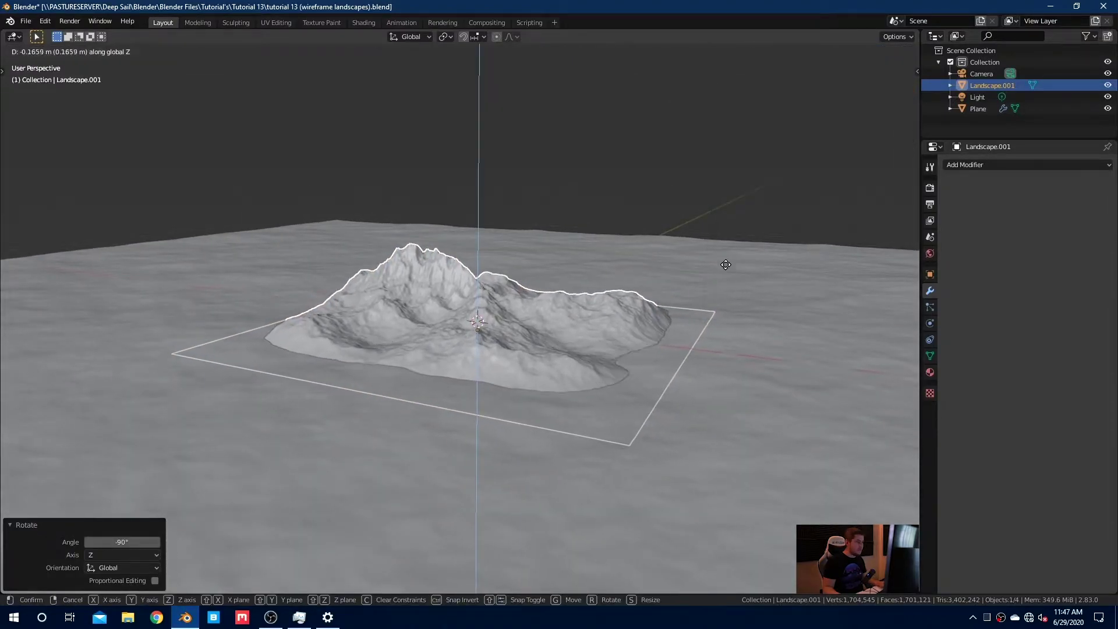
pyautogui.click(726, 283)
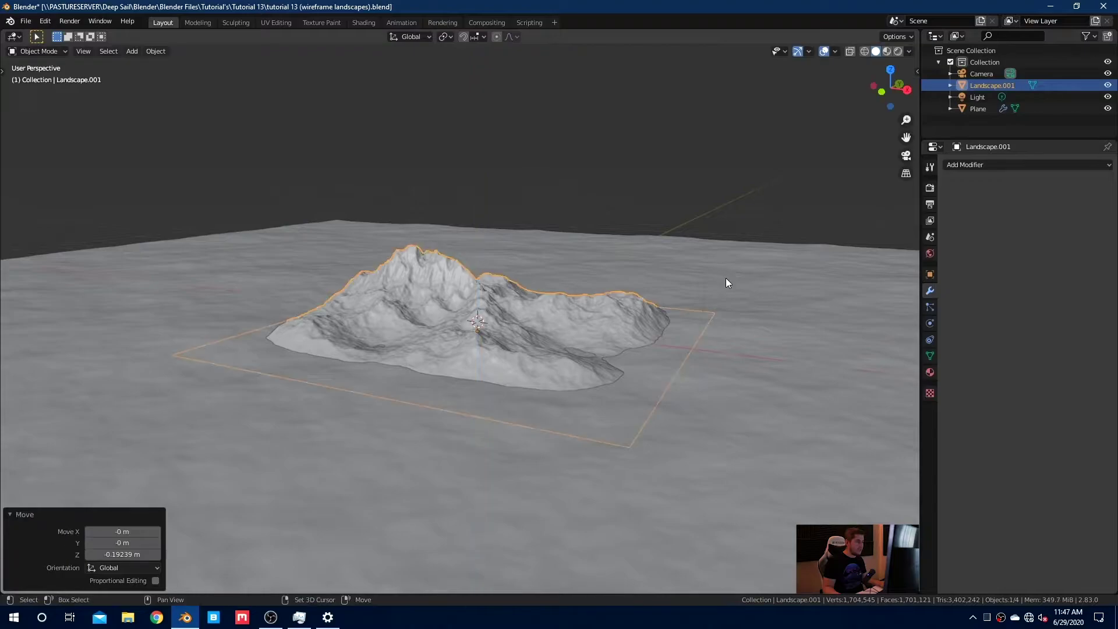
pyautogui.hotkey('alt', 'a')
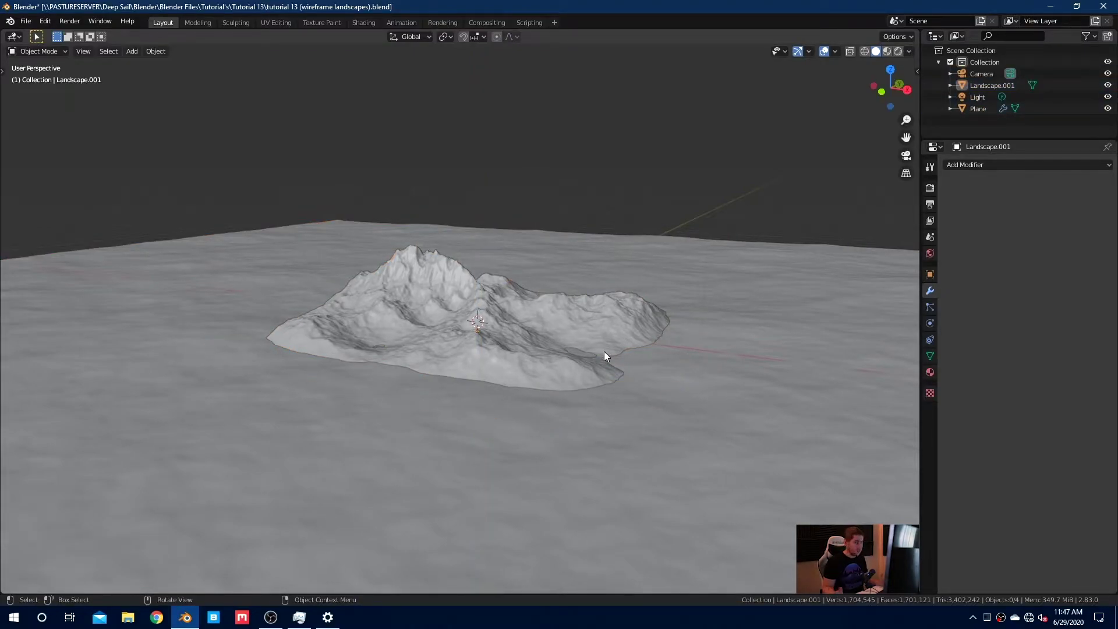
pyautogui.moveTo(600, 353)
pyautogui.mouseDown(button='middle')
pyautogui.moveTo(627, 376)
pyautogui.moveTo(569, 364)
pyautogui.mouseUp(button='middle')
pyautogui.scroll(3, 620, 379)
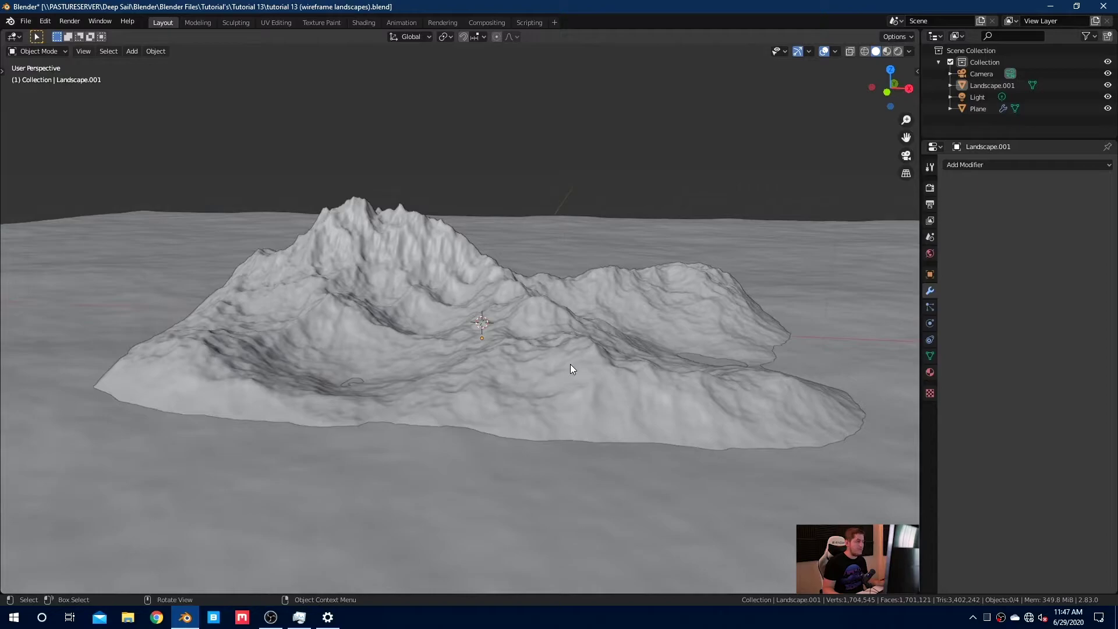
pyautogui.click(571, 364)
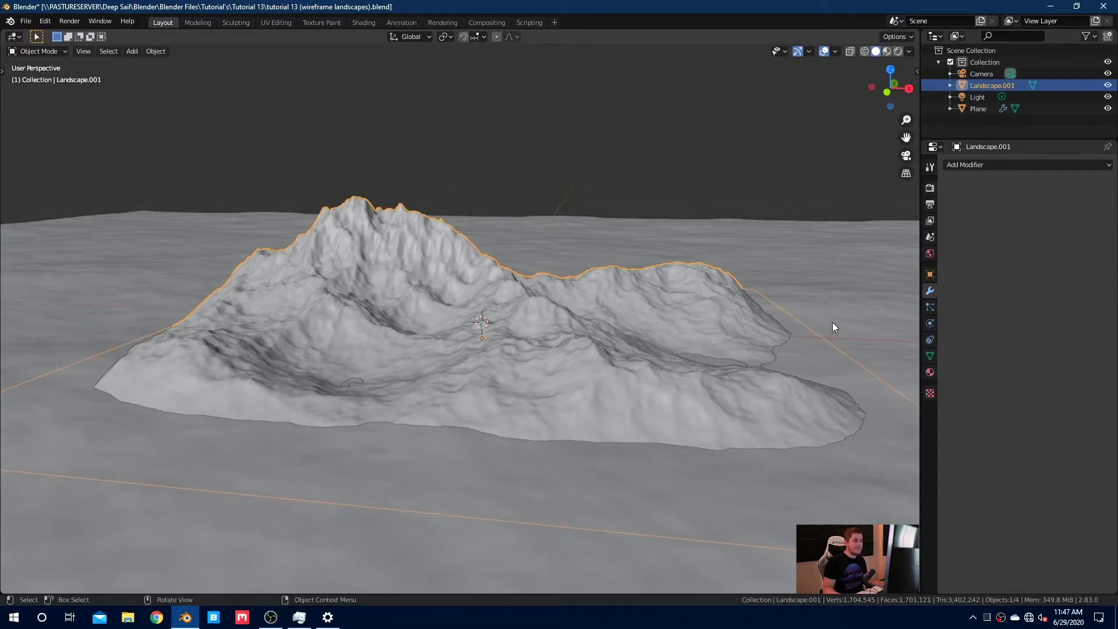
# - Add a Wireframe modifier to the landscape and save the blend file
pyautogui.click(969, 164)
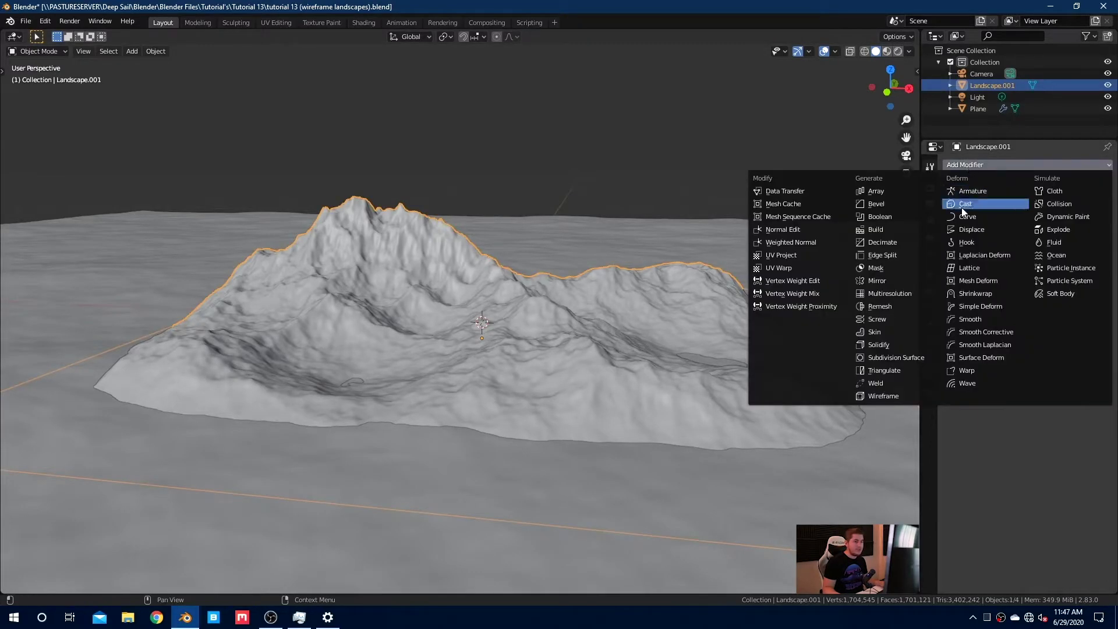
pyautogui.click(918, 396)
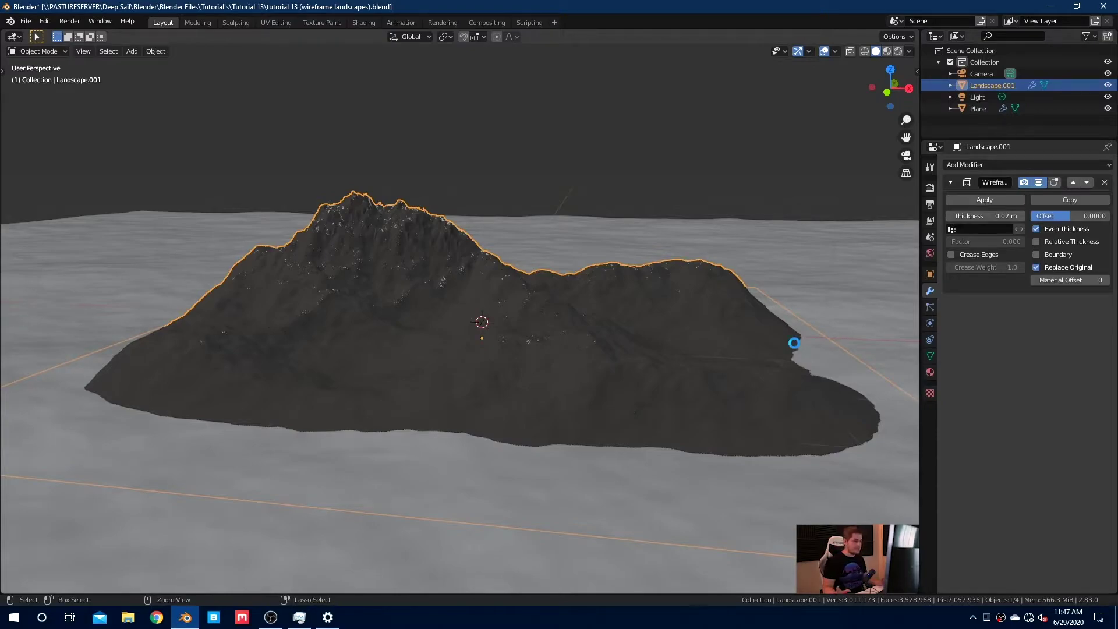
pyautogui.hotkey('ctrl', 's')
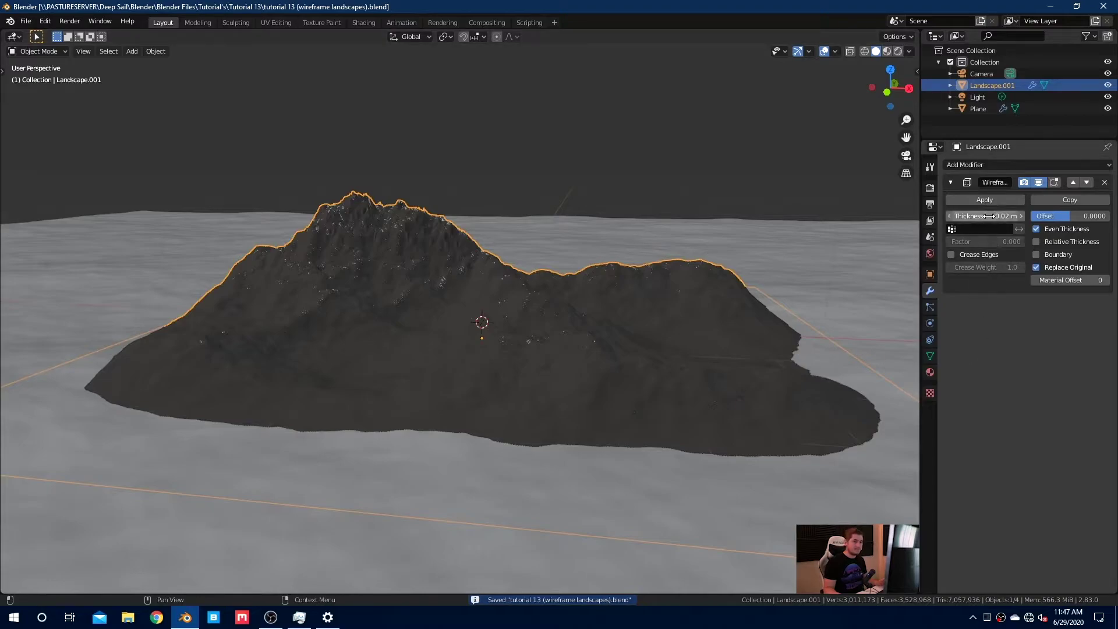
# - Enter a first wireframe thickness value and tilt the view out to check the mountain ridge
pyautogui.click(980, 216)
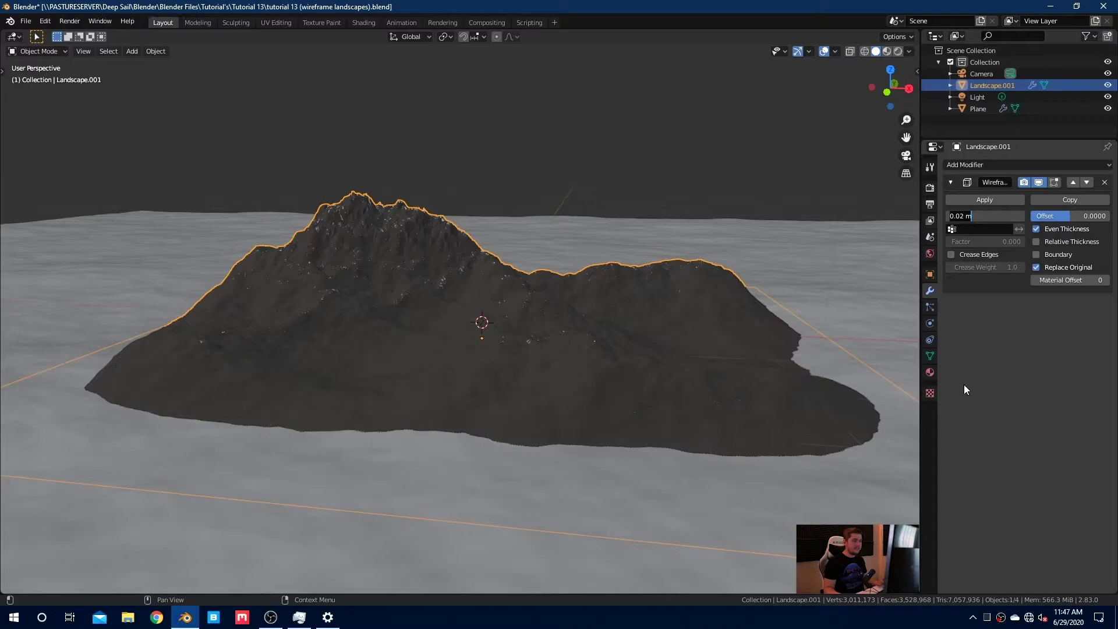
pyautogui.press('Return')
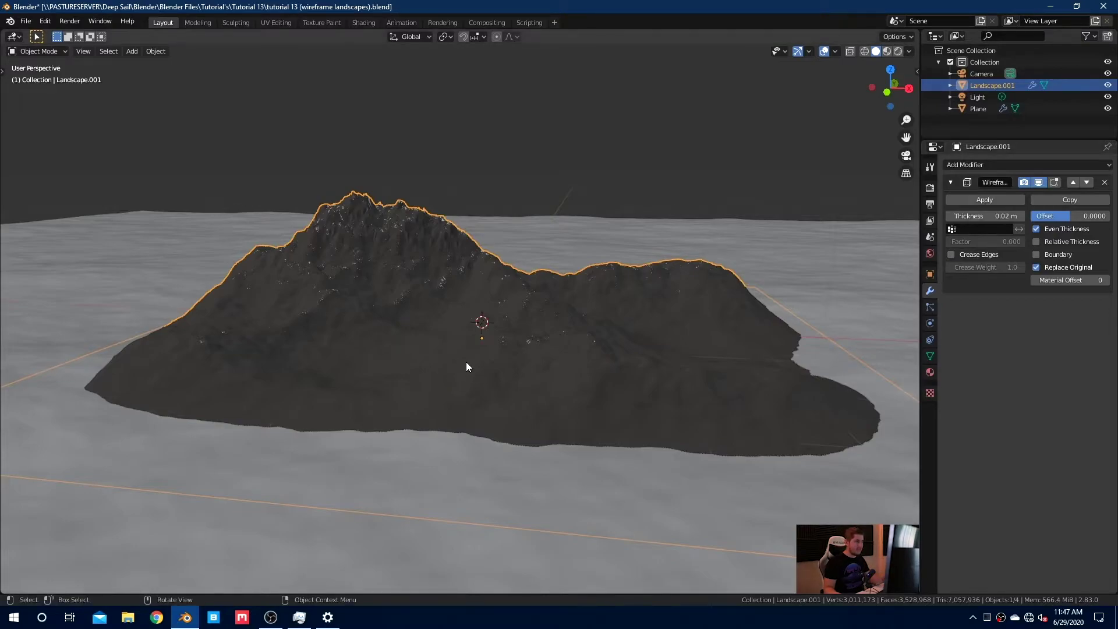
pyautogui.scroll(3, 470, 353)
pyautogui.scroll(3, 500, 365)
pyautogui.scroll(2, 502, 366)
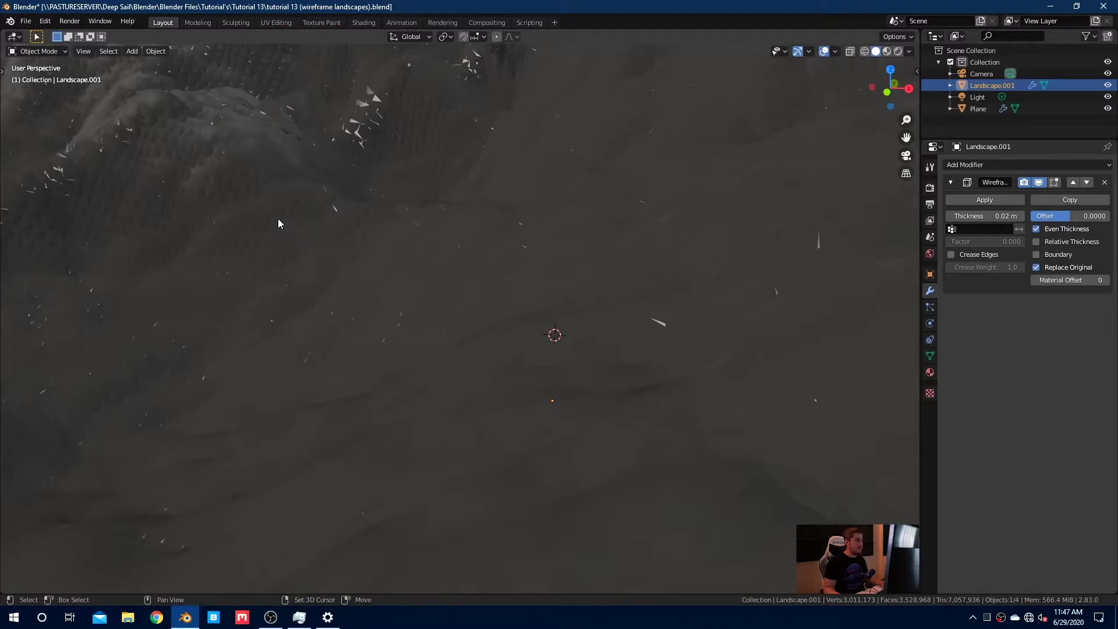
pyautogui.moveTo(277, 217); pyautogui.dragTo(682, 467, button='middle')
pyautogui.scroll(5, 599, 411)
pyautogui.scroll(2, 600, 412)
pyautogui.scroll(-7, 553, 402)
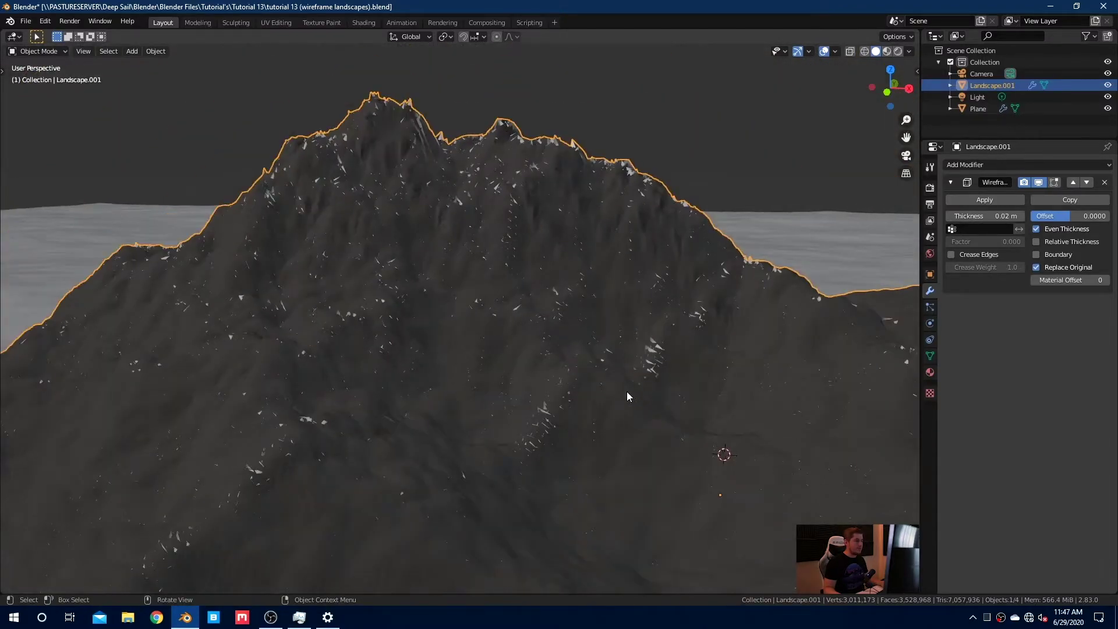
# - Set the wireframe thickness to 0.0005 m, deselect all, and orbit out to see the landscape
pyautogui.click(985, 216)
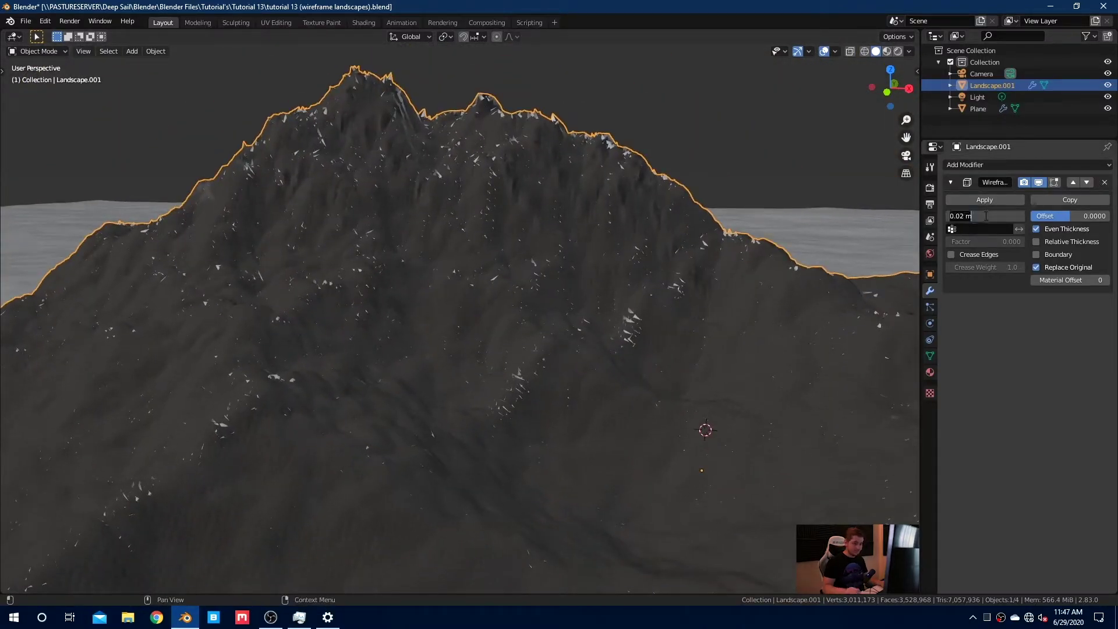
pyautogui.press('BackSpace')
pyautogui.write('.0005')
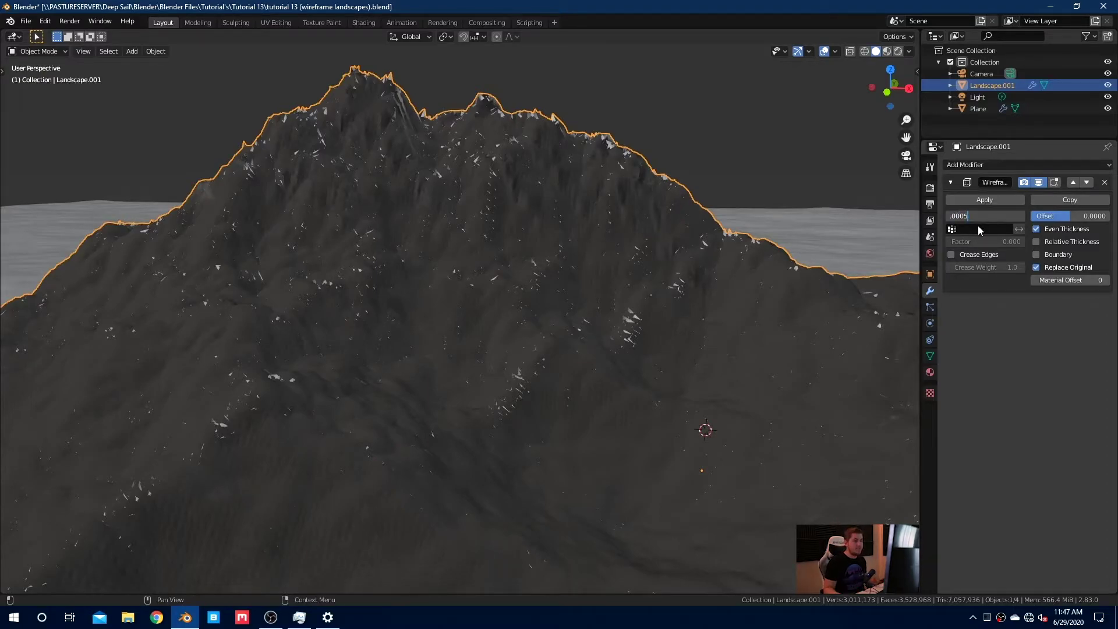
pyautogui.press('Return')
pyautogui.scroll(-3, 698, 365)
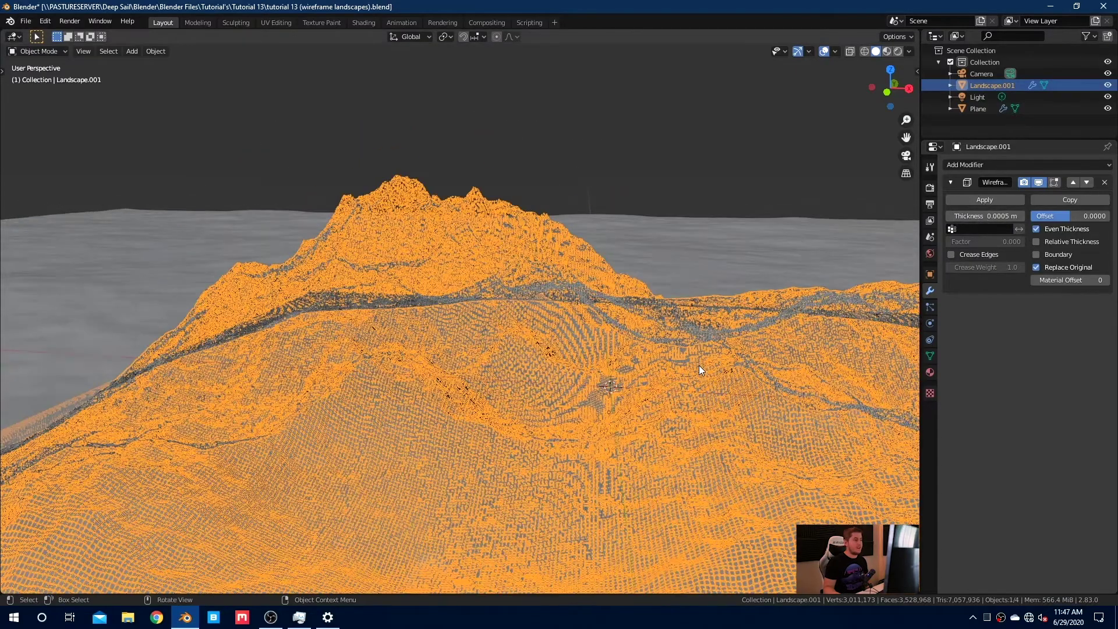
pyautogui.hotkey('alt', 'a')
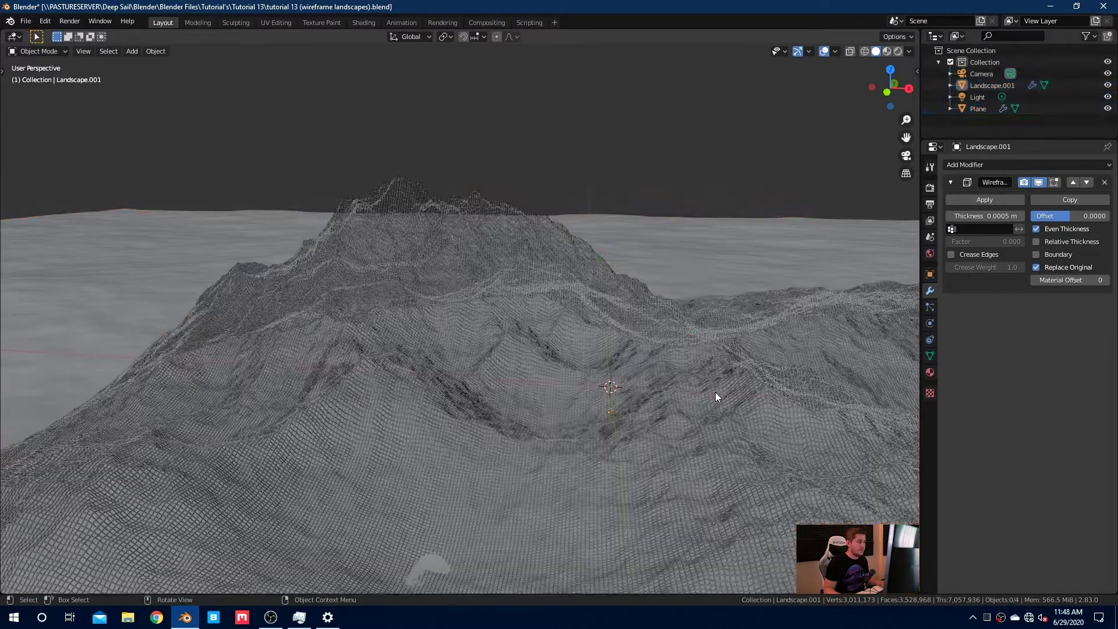
pyautogui.moveTo(782, 429); pyautogui.dragTo(710, 340, button='middle')
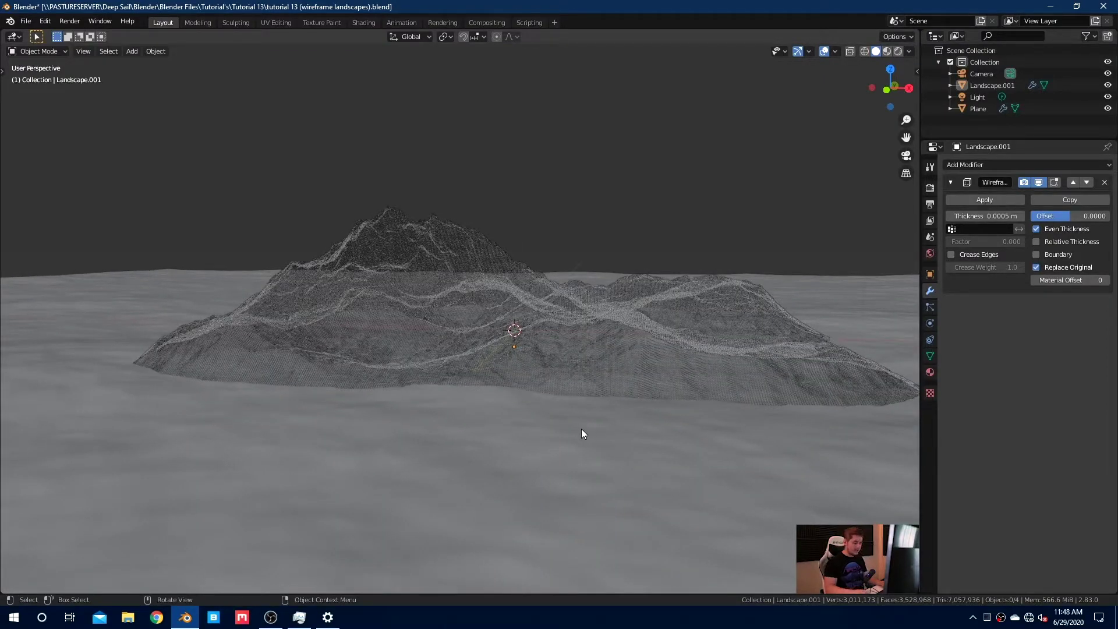
# - Switch to front view, recentre the landscape, then look through the scene camera
pyautogui.press('KP_1')
pyautogui.scroll(-1, 591, 400)
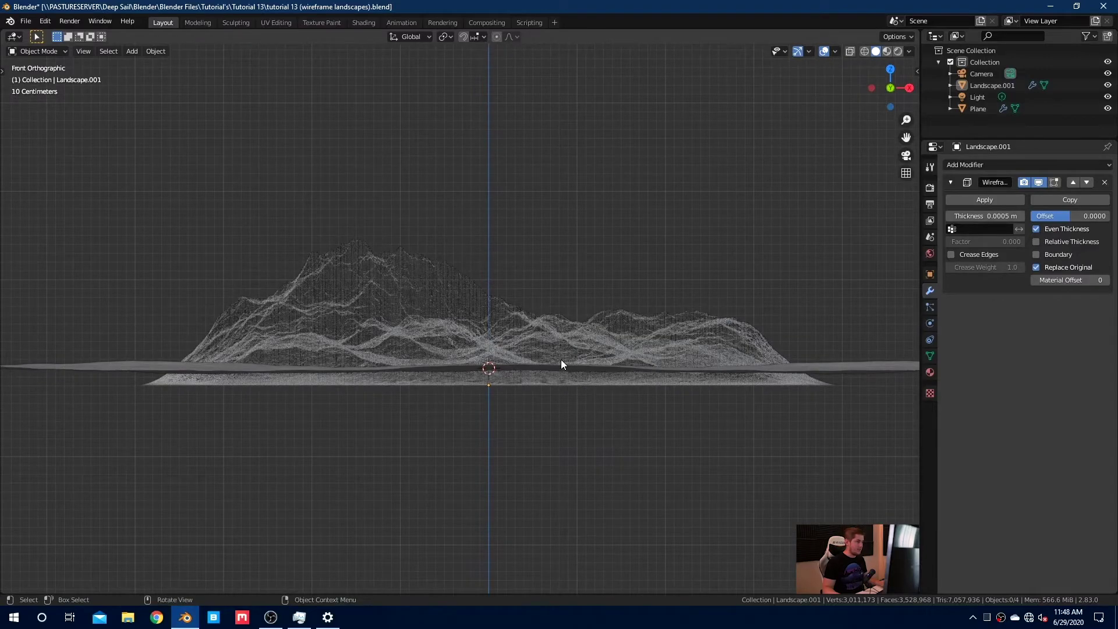
pyautogui.keyDown('shift'); pyautogui.moveTo(561, 360); pyautogui.dragTo(577, 343, button='middle'); pyautogui.keyUp('shift')
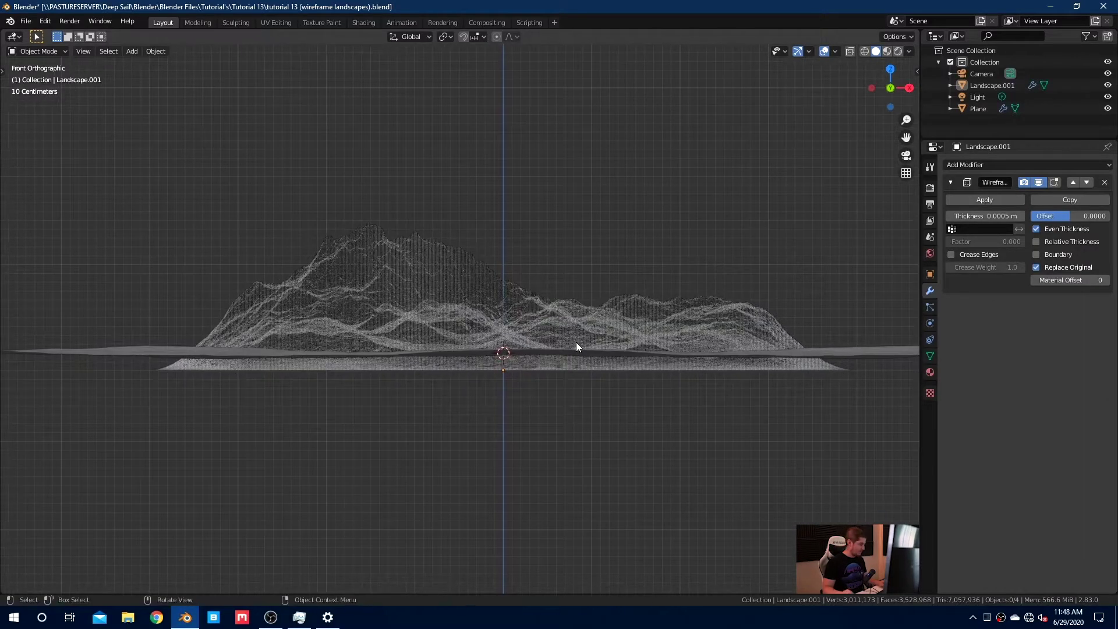
pyautogui.press('KP_0')
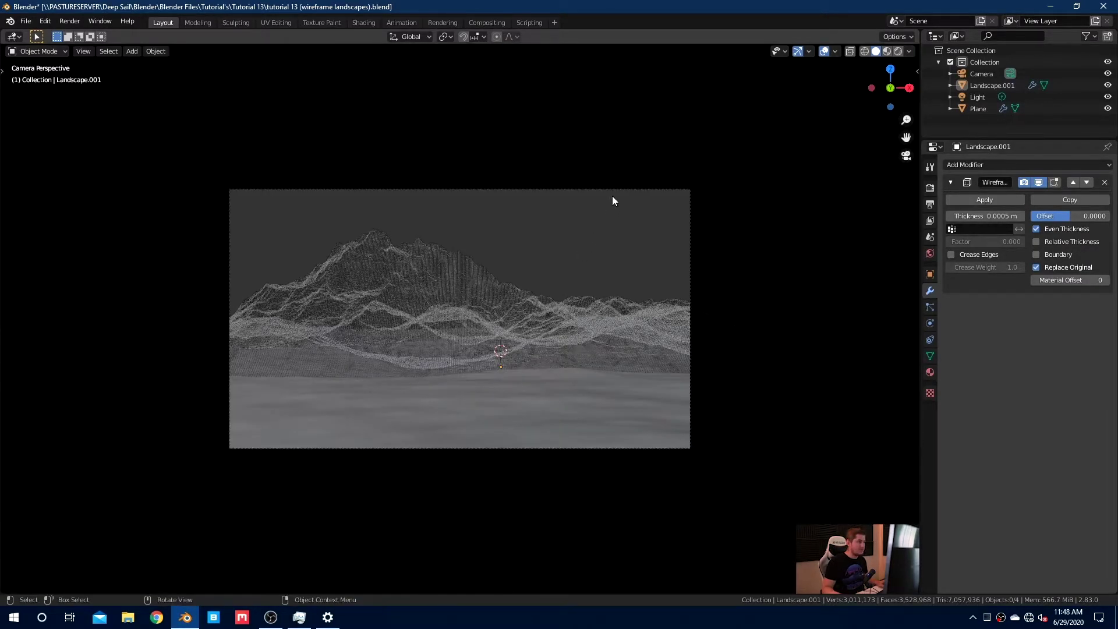
# - Select the camera and move it along its local depth axis
pyautogui.click(610, 190)
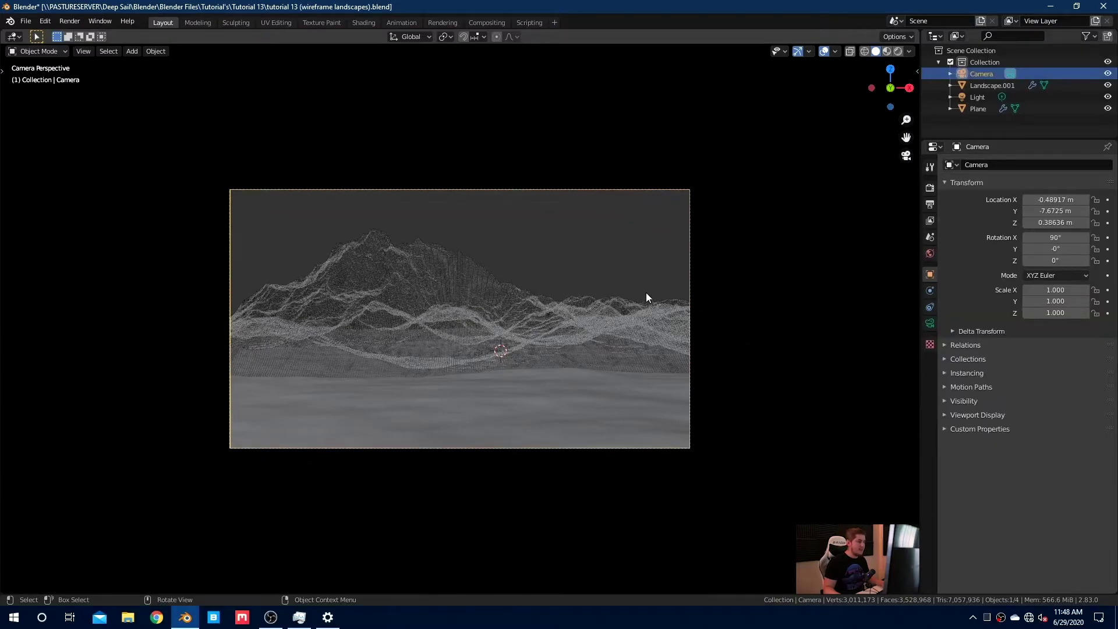
pyautogui.click(930, 324)
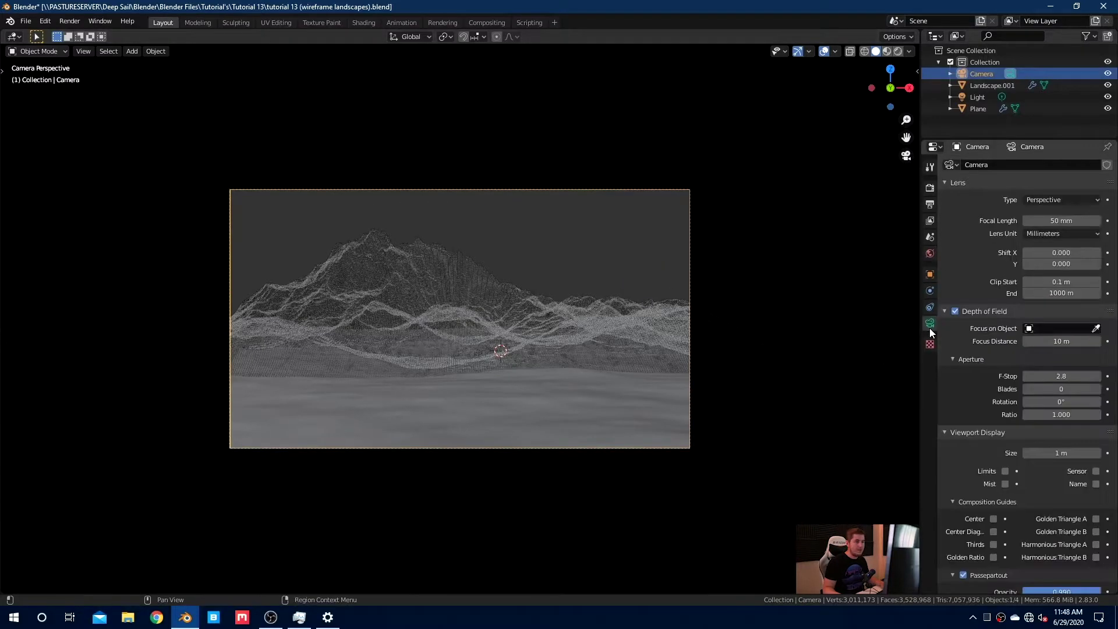
pyautogui.press('g')
pyautogui.press('z')
pyautogui.press('z')
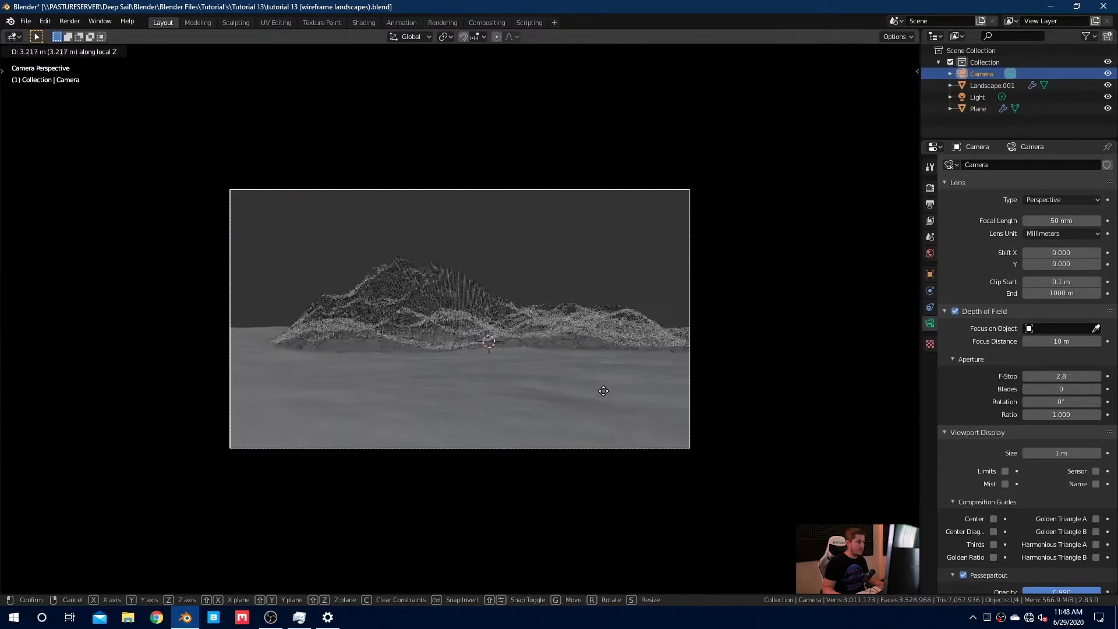
pyautogui.click(612, 416)
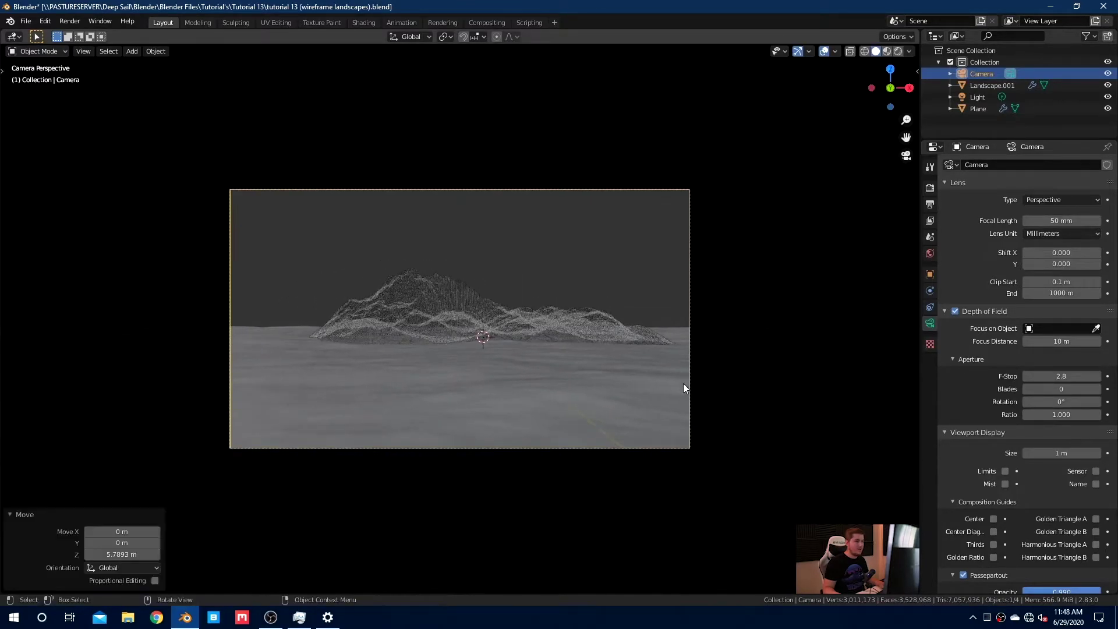
# - Set the camera's focal length to 80 mm
pyautogui.moveTo(1061, 220)
pyautogui.mouseDown()
pyautogui.moveTo(1094, 221)
pyautogui.moveTo(1077, 221)
pyautogui.mouseUp()
pyautogui.click(1051, 221)
pyautogui.press('BackSpace')
pyautogui.press('BackSpace')
pyautogui.press('BackSpace')
pyautogui.write('0')
pyautogui.press('Return')
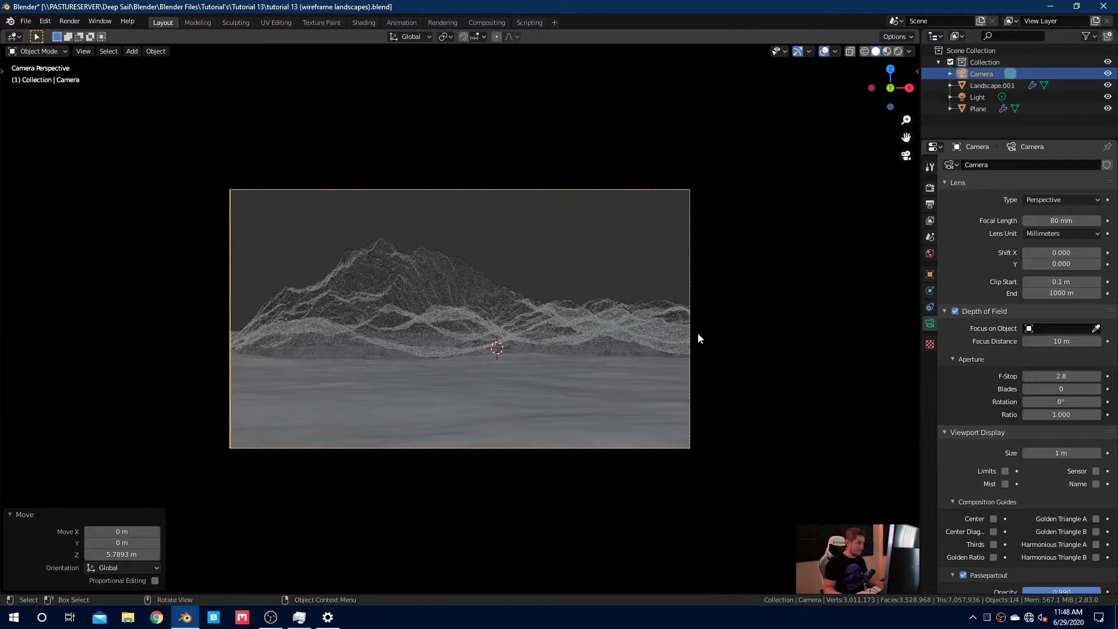
# - Lower the camera vertically and tilt it to frame the wireframe mountain
pyautogui.press('g')
pyautogui.press('z')
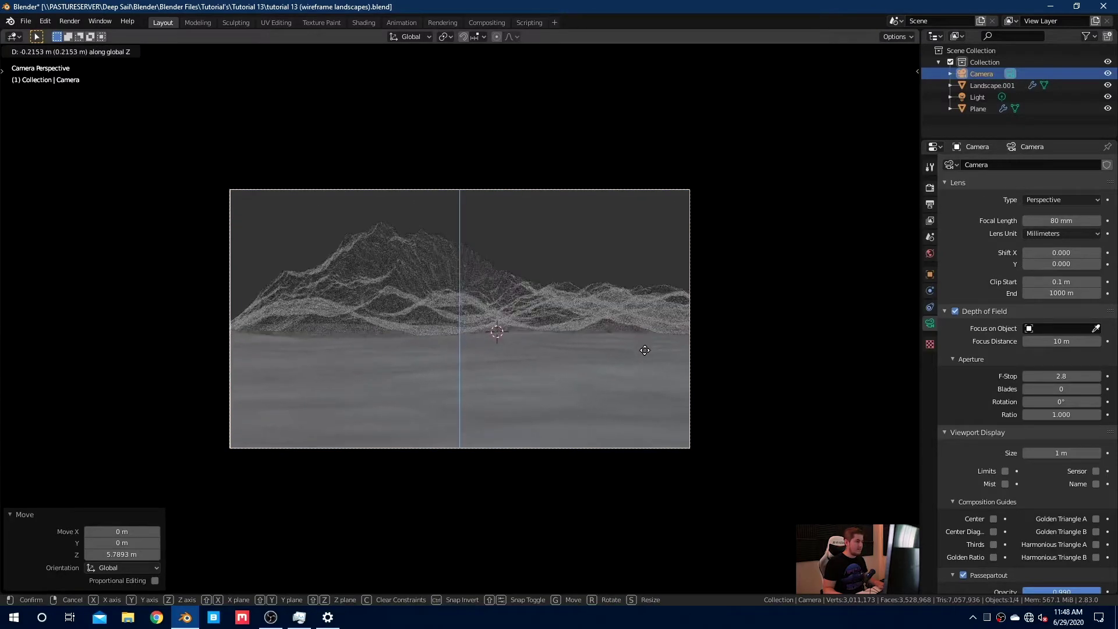
pyautogui.click(627, 337)
pyautogui.press('r')
pyautogui.press('r')
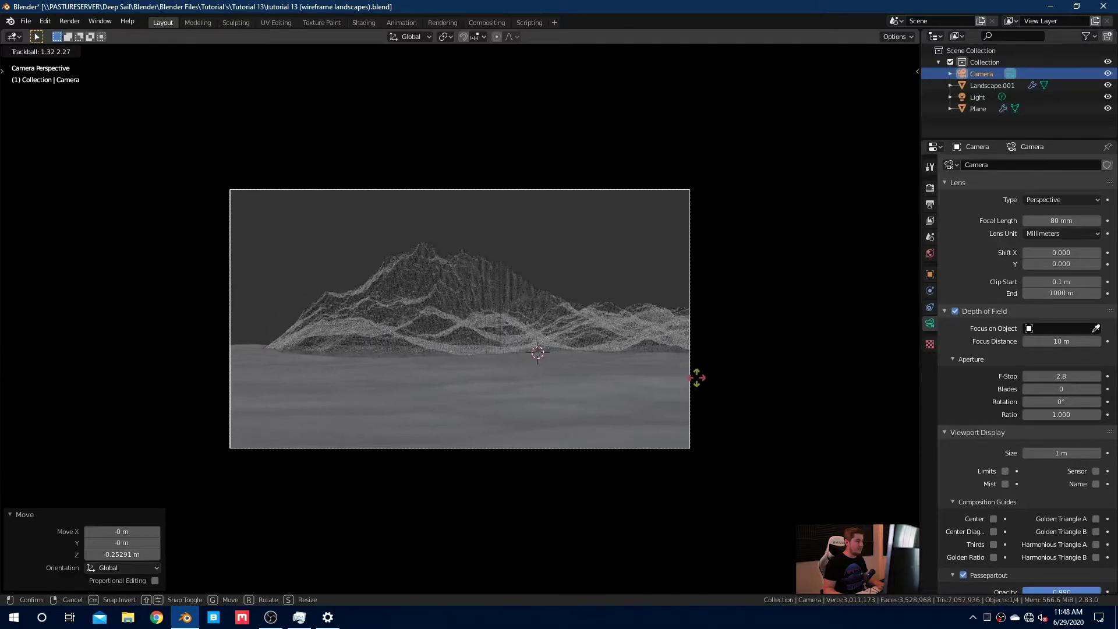
pyautogui.click(744, 370)
# - Select the ocean plane and change its Ocean modifier Scale from 0.08 to 0.02
pyautogui.click(754, 384)
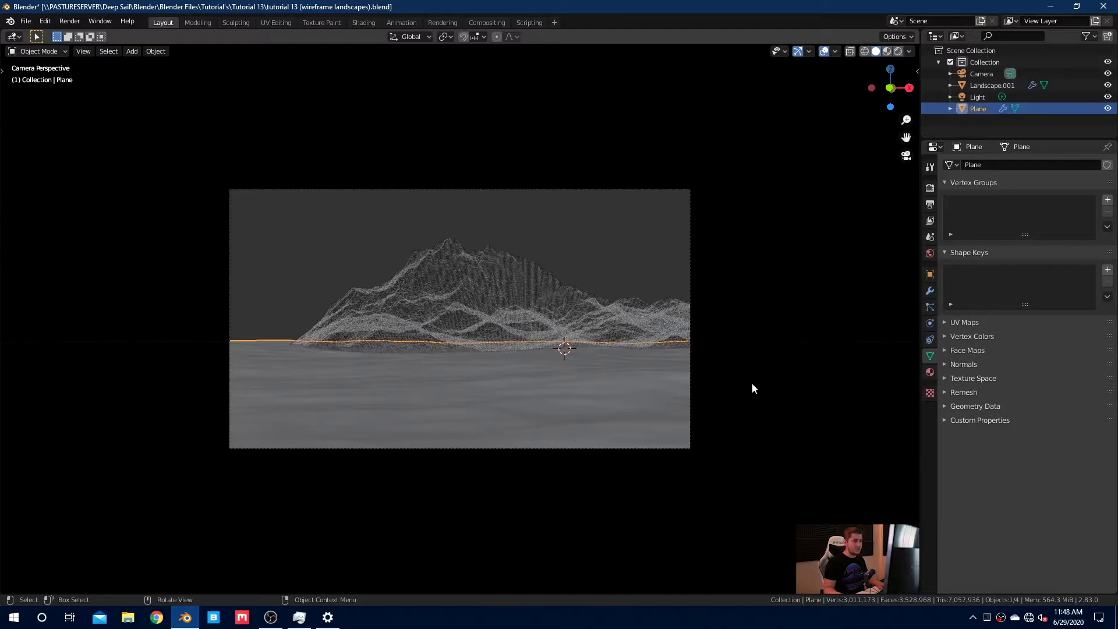
pyautogui.click(930, 290)
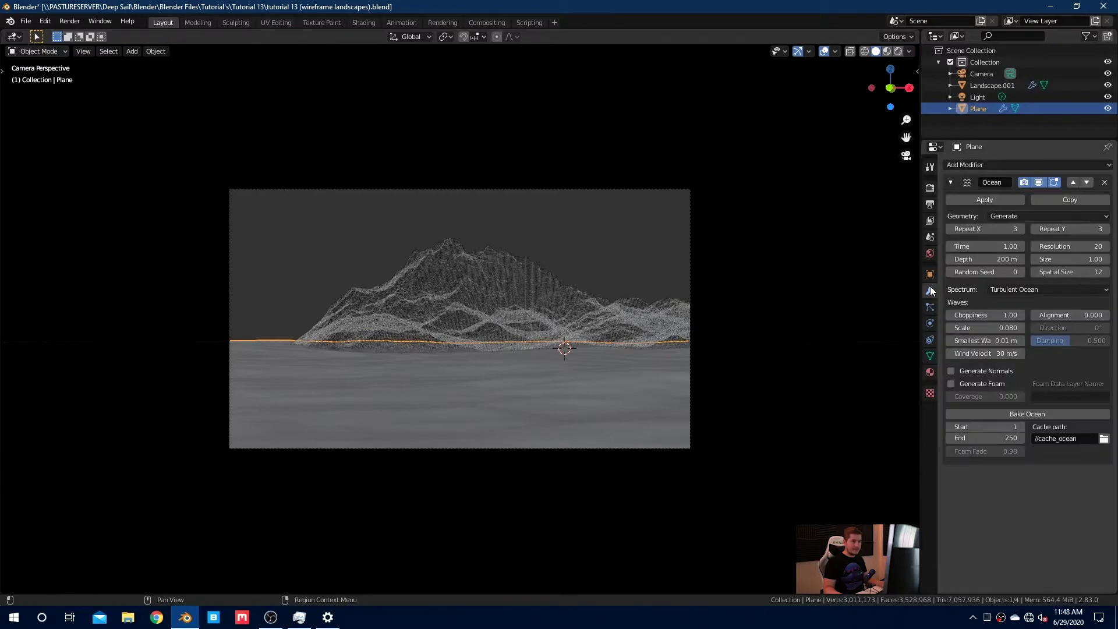
pyautogui.click(974, 327)
pyautogui.press('BackSpace')
pyautogui.write('2')
pyautogui.press('Return')
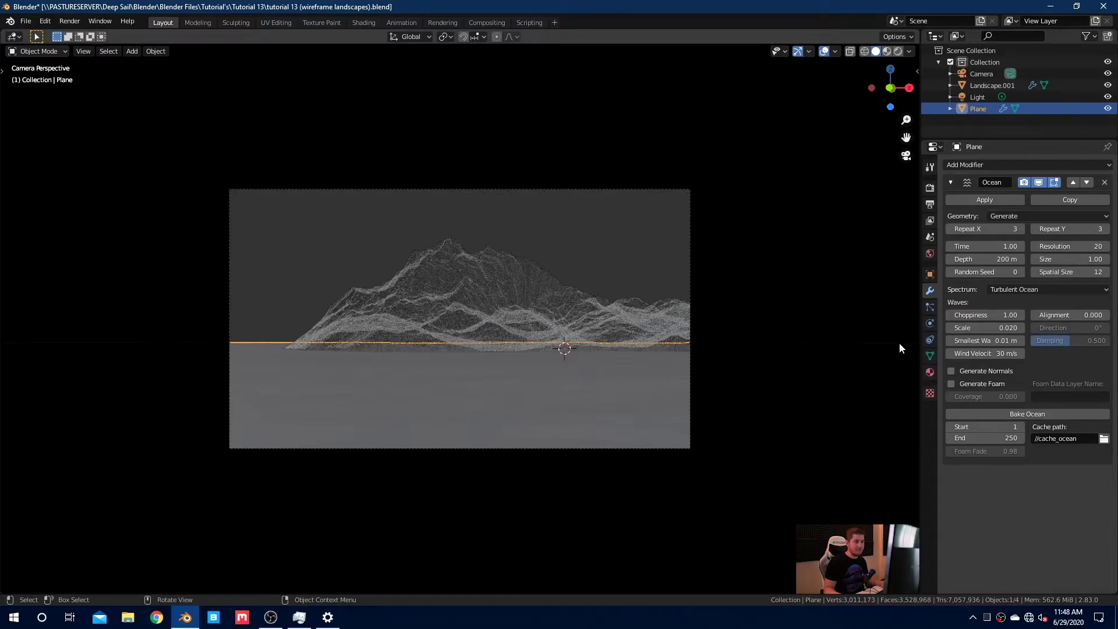
# - Select the camera, fit its frame to the viewport, and switch to Rendered viewport shading
pyautogui.click(661, 315)
pyautogui.click(690, 268)
pyautogui.press('Home')
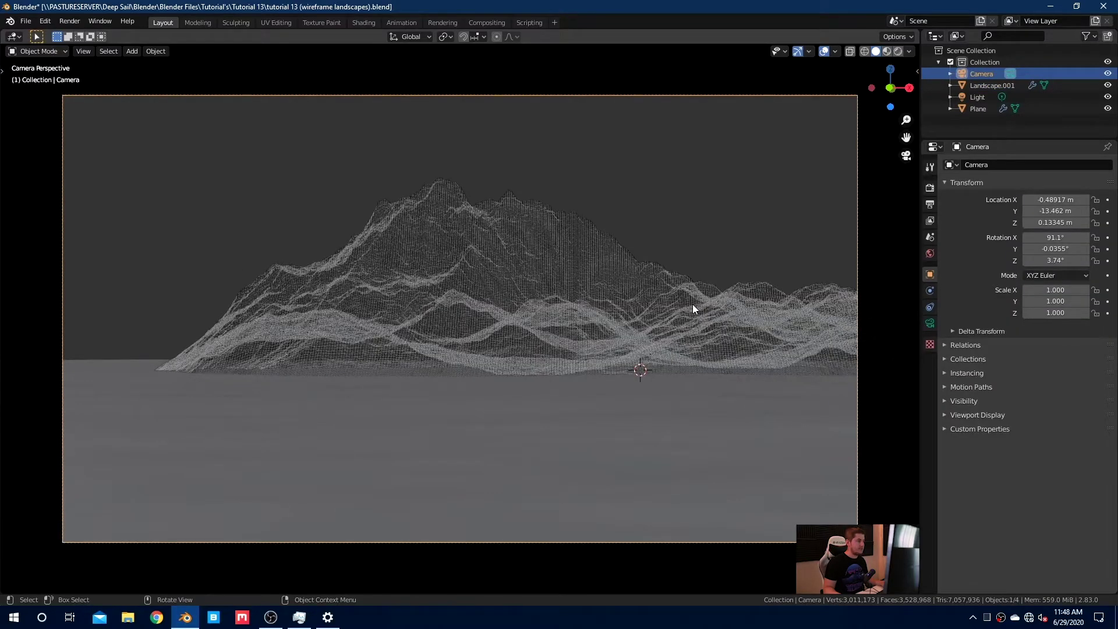
pyautogui.press('KP_0')
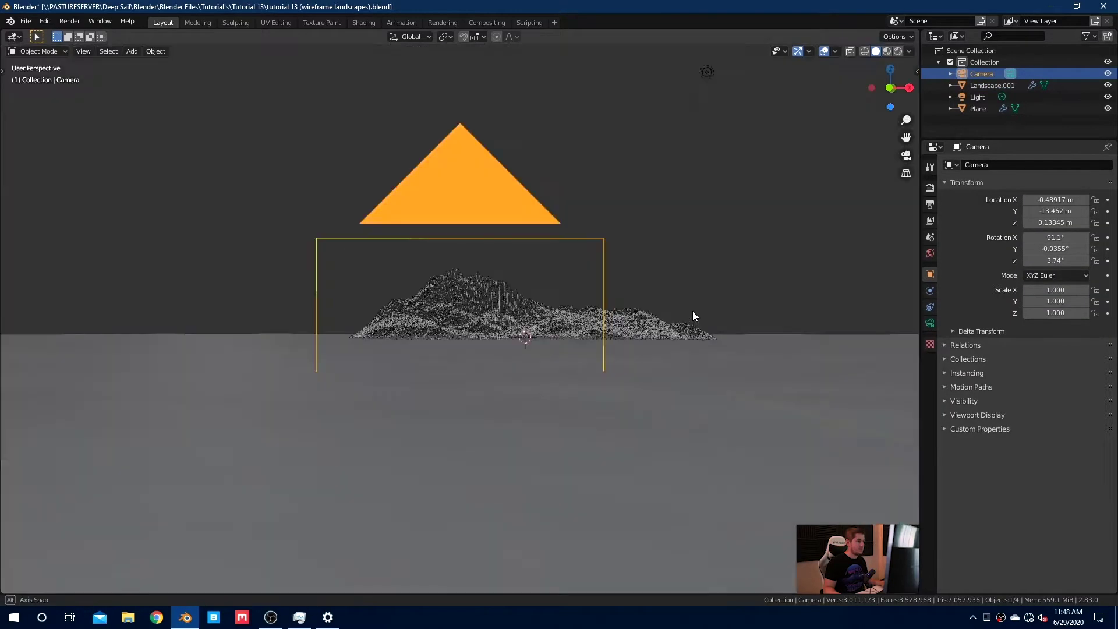
pyautogui.press('KP_0')
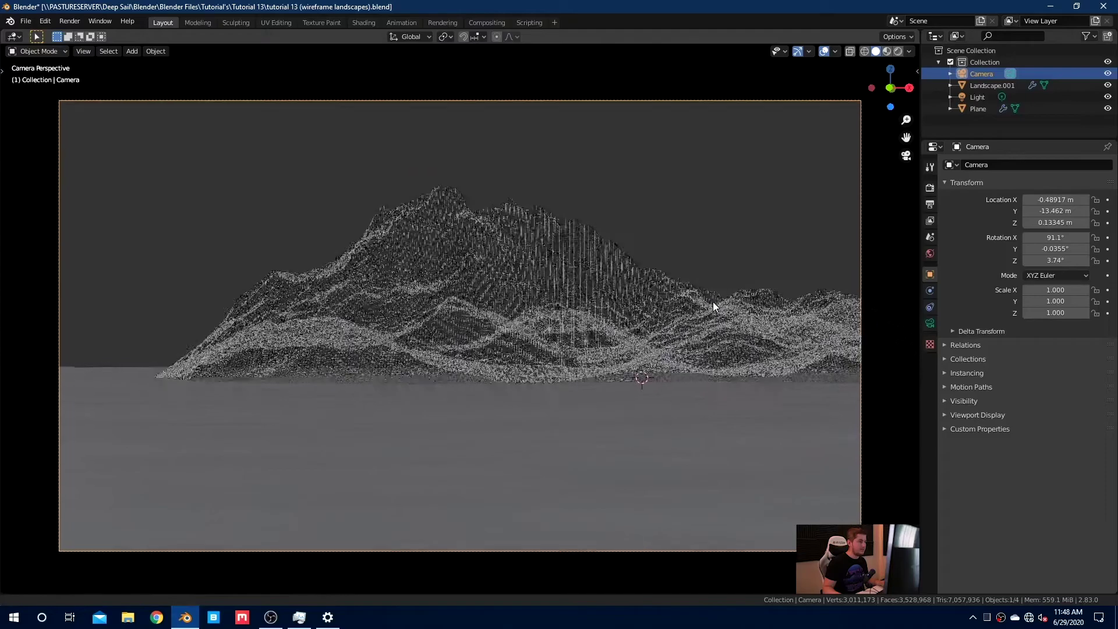
pyautogui.click(898, 50)
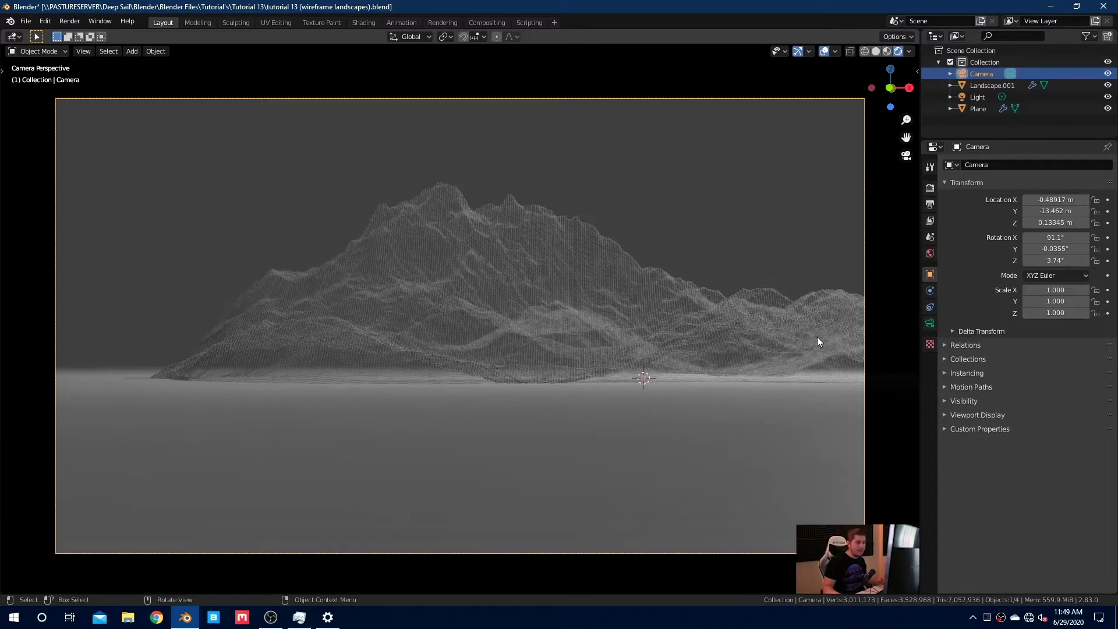
# - Select the scene light and delete it
pyautogui.moveTo(798, 270)
pyautogui.mouseDown(button='middle')
pyautogui.moveTo(684, 291)
pyautogui.moveTo(696, 297)
pyautogui.mouseUp(button='middle')
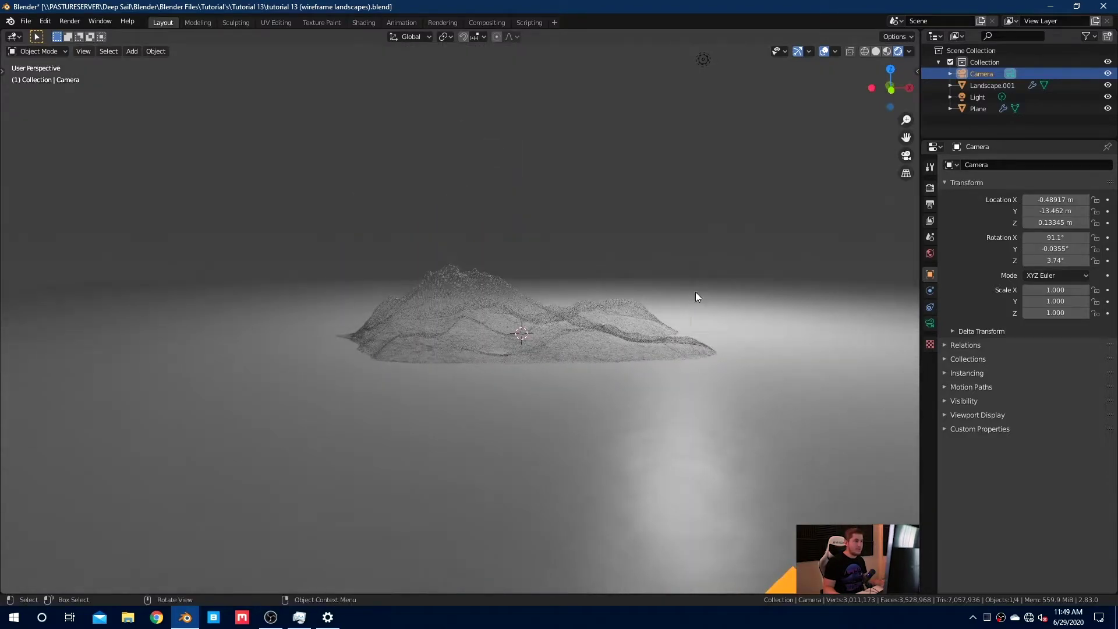
pyautogui.click(706, 67)
pyautogui.press('g')
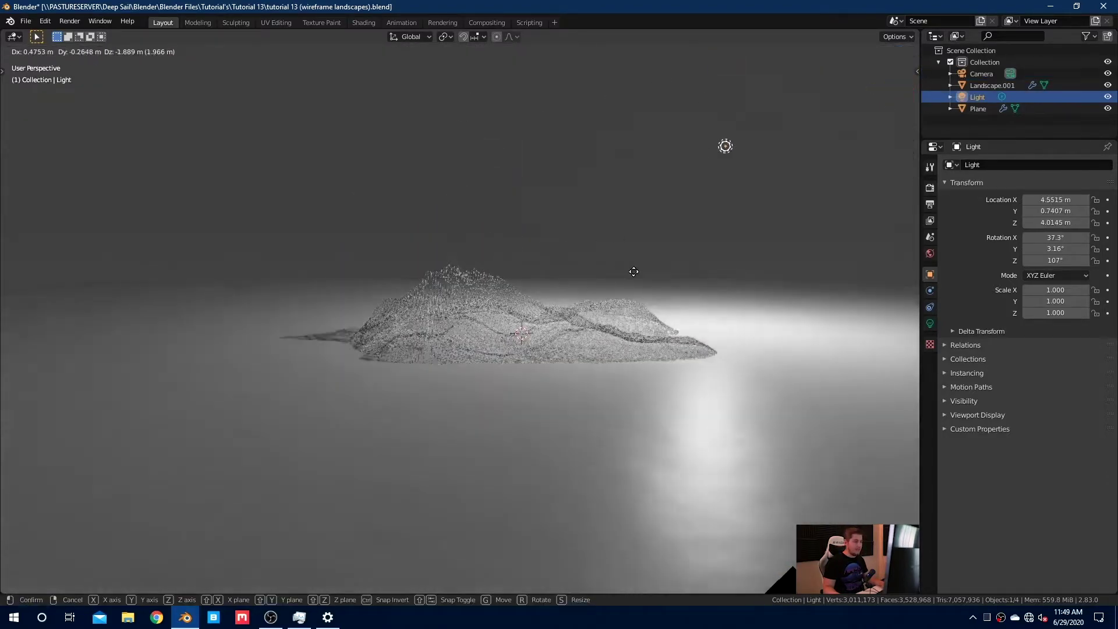
pyautogui.press('x')
pyautogui.click(683, 264)
pyautogui.press('Delete')
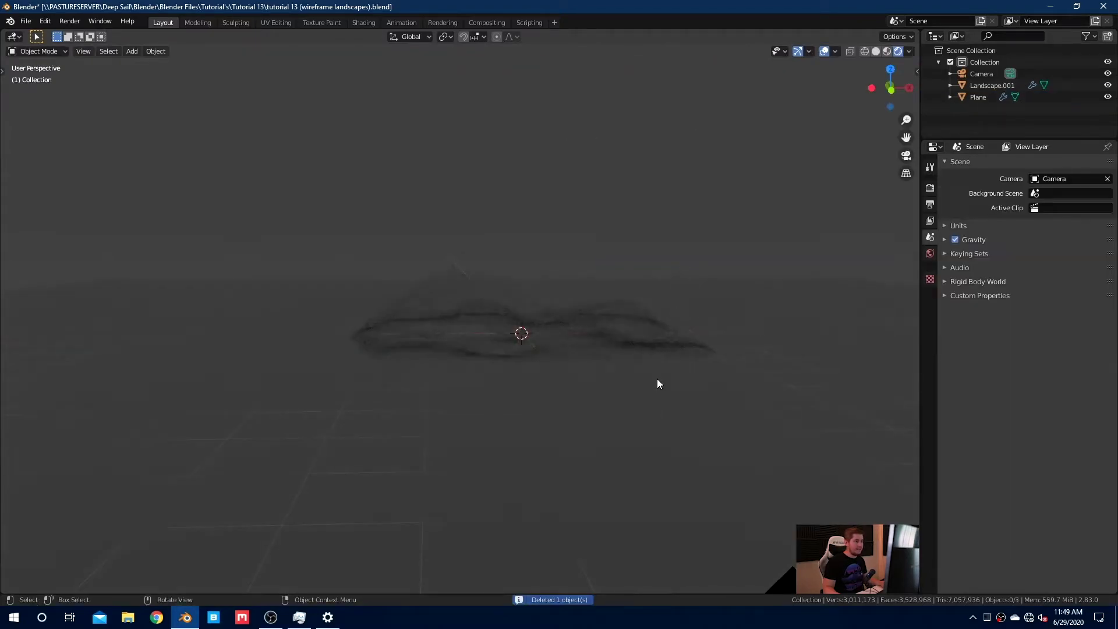
# - Set the World background colour value to 0 (black) and return to camera view
pyautogui.click(927, 254)
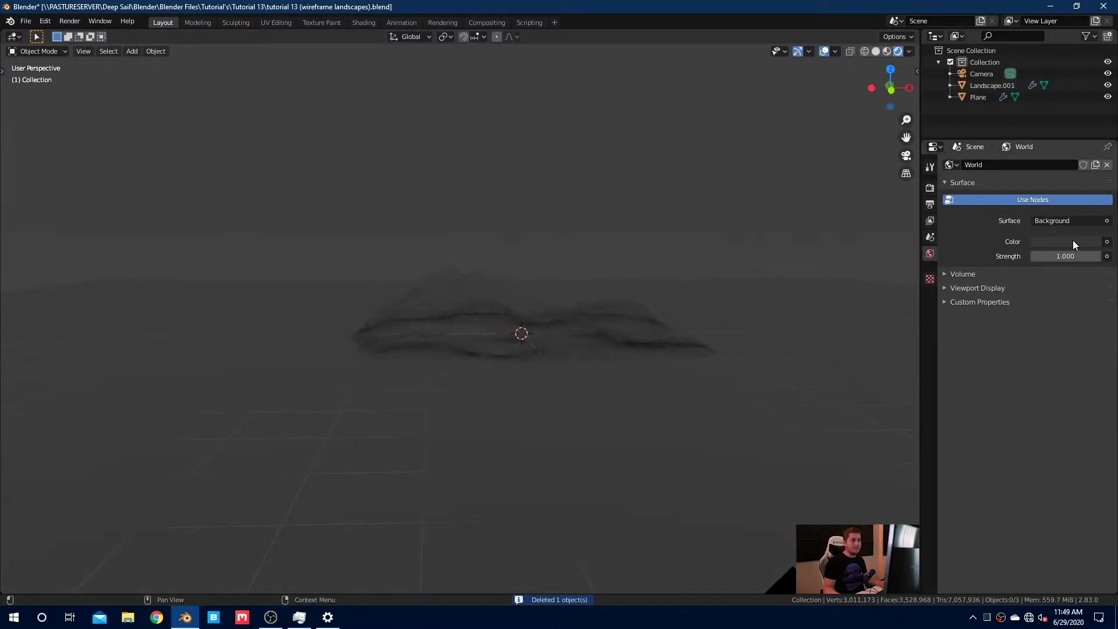
pyautogui.click(1072, 241)
pyautogui.moveTo(1076, 212); pyautogui.dragTo(1013, 212)
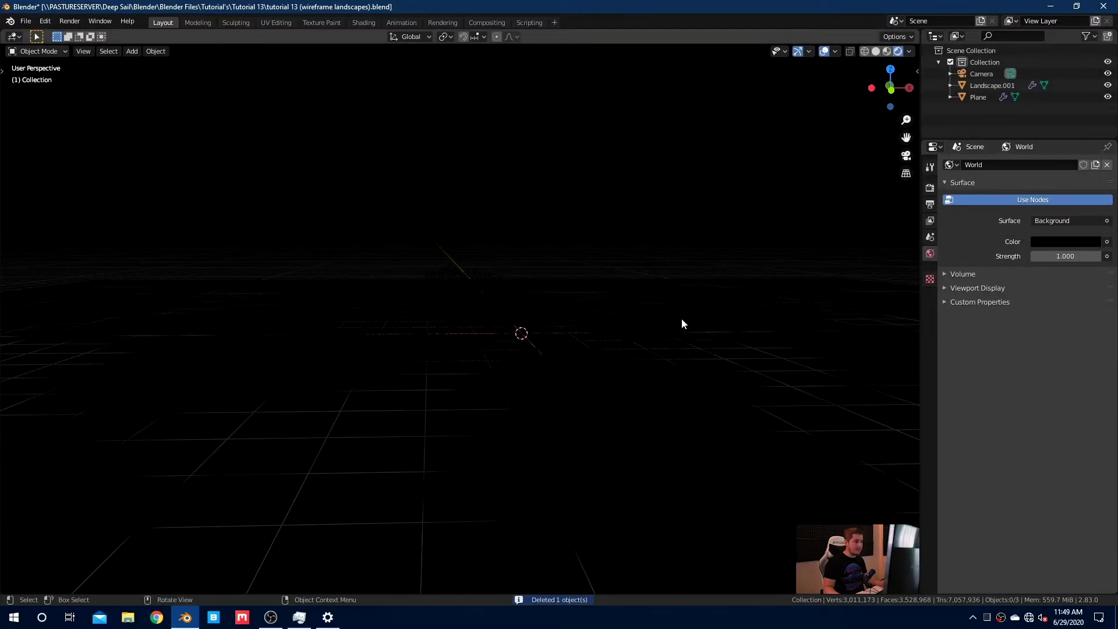
pyautogui.press('KP_0')
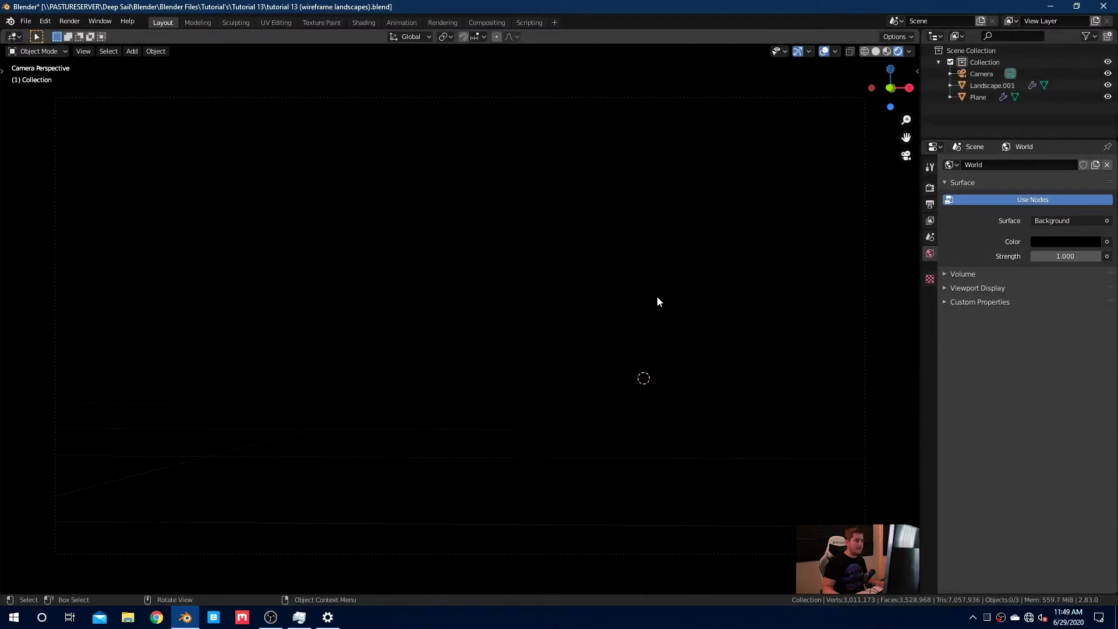
# - Give the landscape a new material with an Emission surface shader
pyautogui.click(657, 297)
pyautogui.click(929, 372)
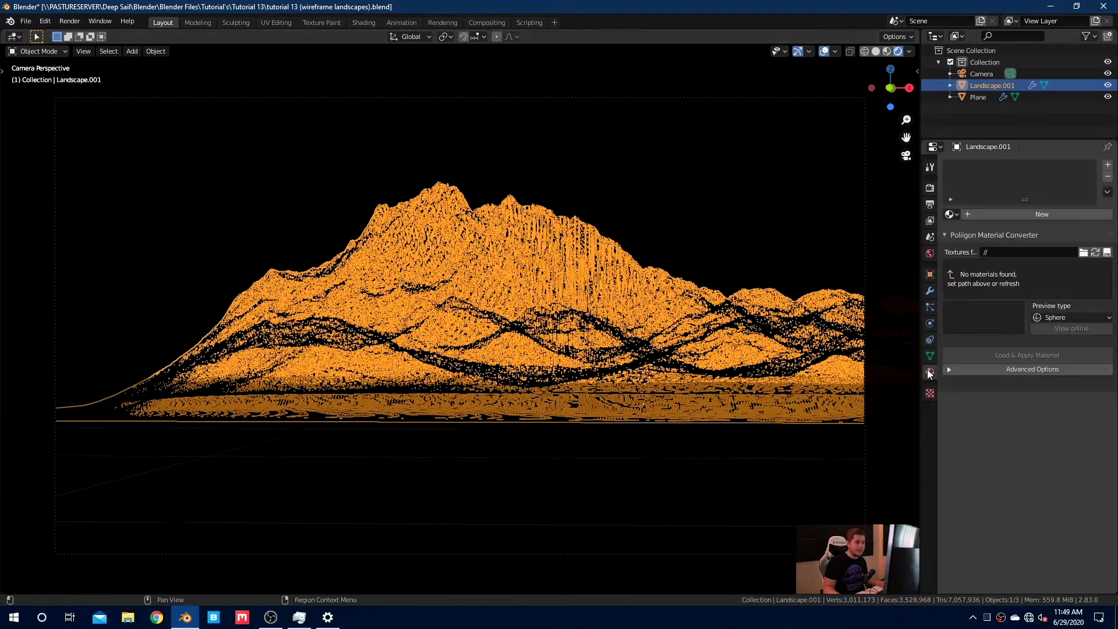
pyautogui.click(1029, 216)
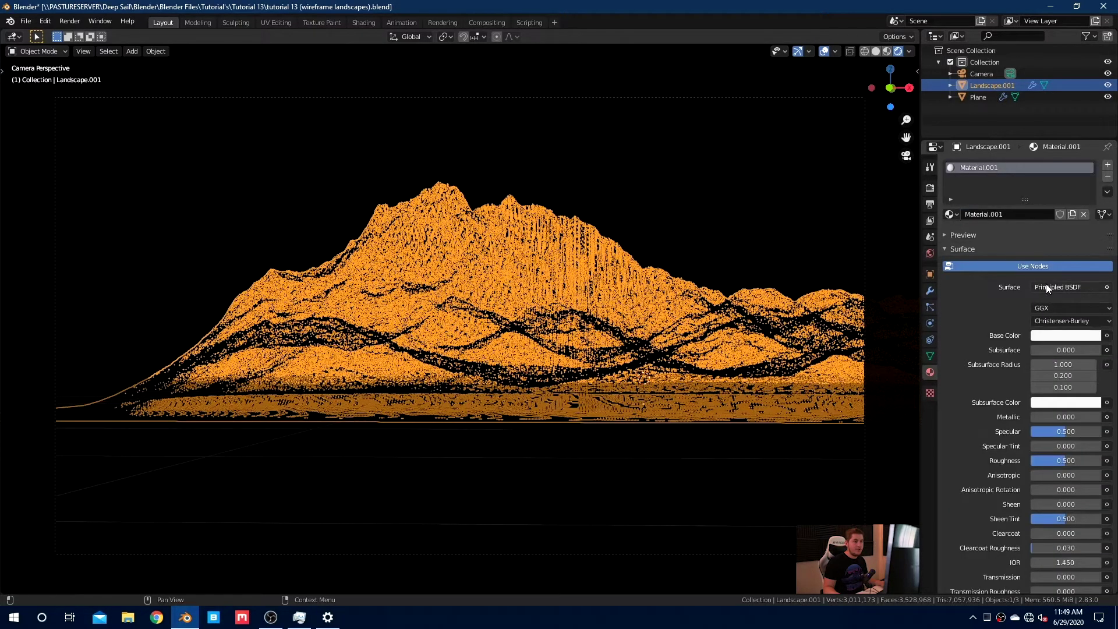
pyautogui.click(1049, 286)
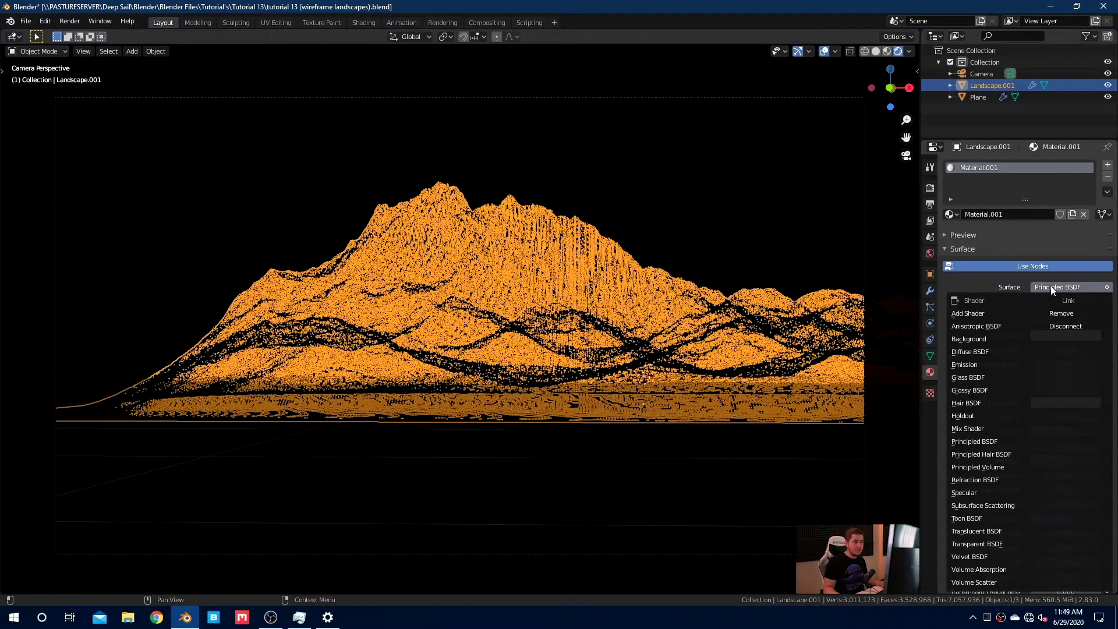
pyautogui.click(993, 363)
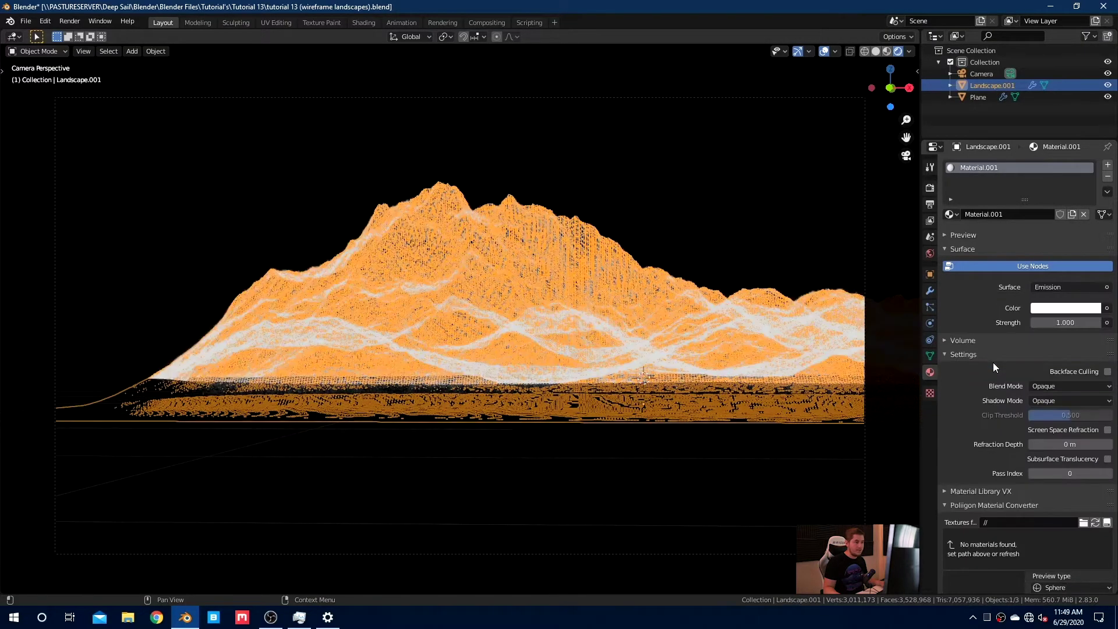
# - Set Emission Strength to 5 and tint the emission colour light blue
pyautogui.click(1063, 322)
pyautogui.write('5')
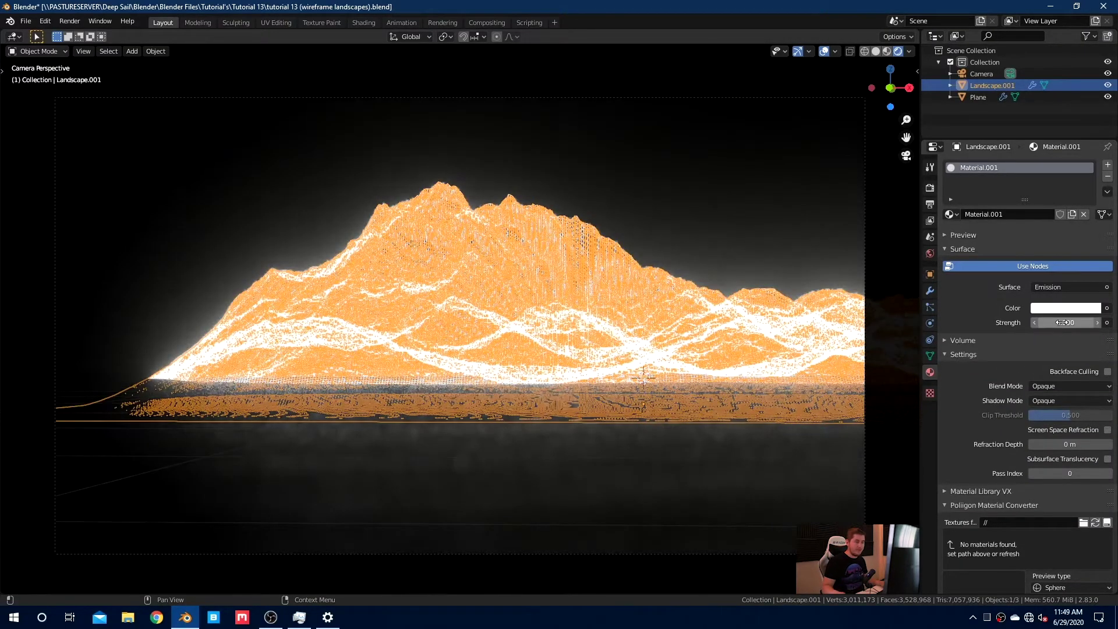
pyautogui.click(1056, 309)
pyautogui.moveTo(1045, 199); pyautogui.dragTo(1046, 171)
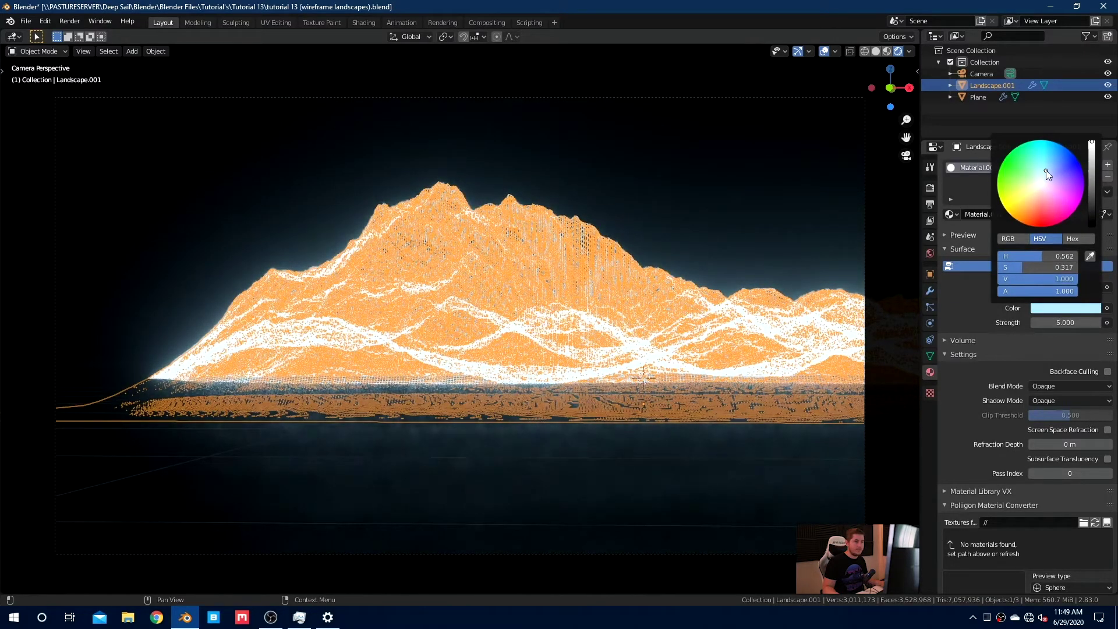
pyautogui.click(400, 460)
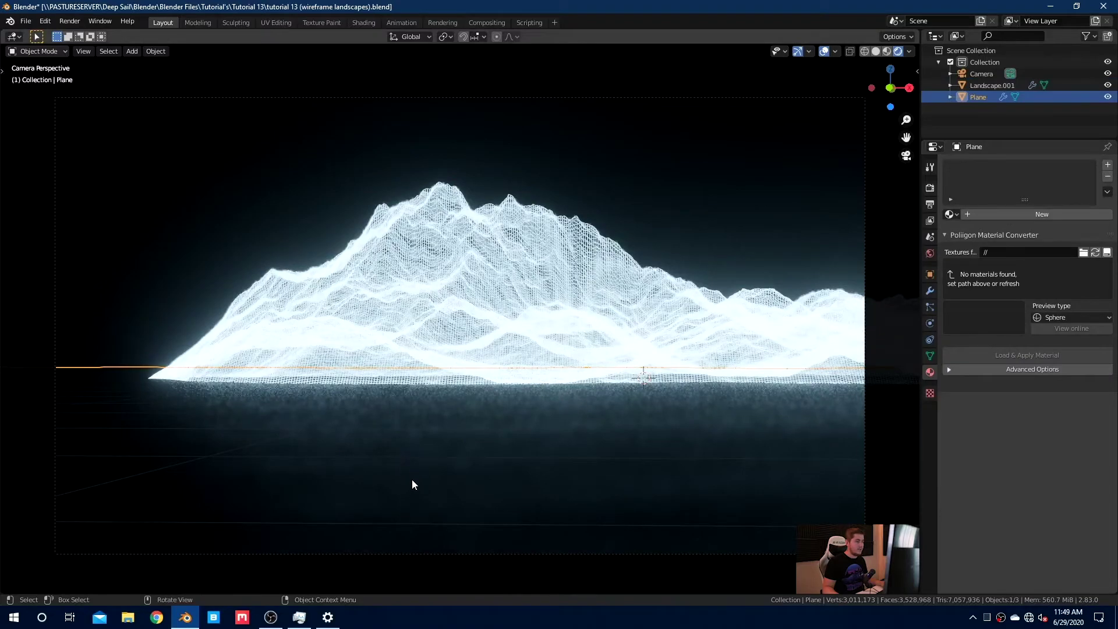
# - Add a new Glossy BSDF material to the plane with roughness about 0.01
pyautogui.click(1032, 213)
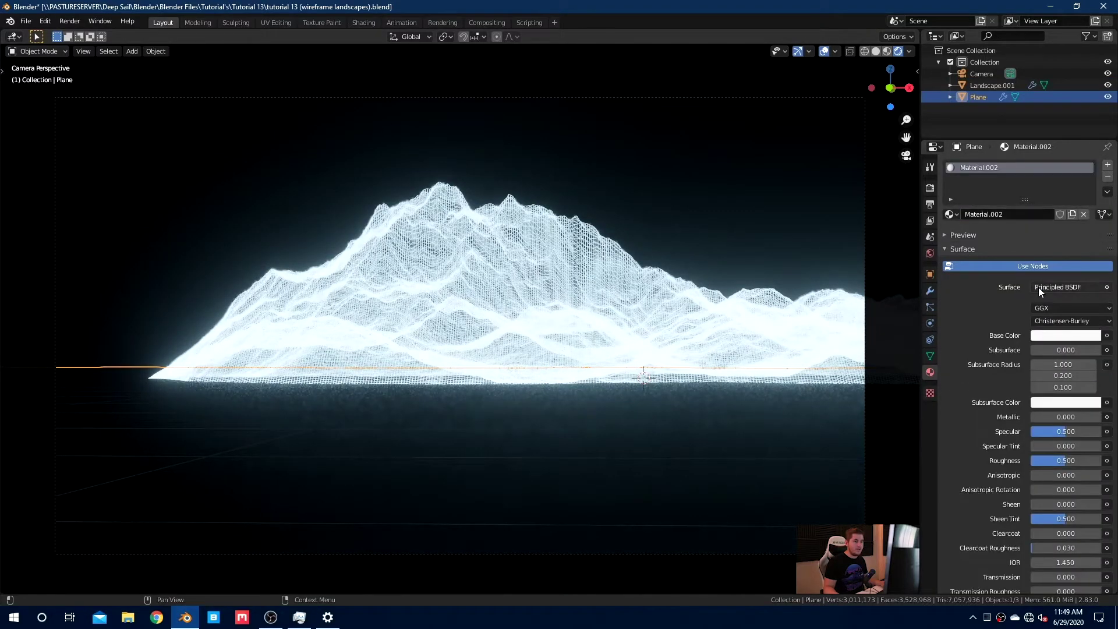
pyautogui.click(1042, 287)
pyautogui.click(972, 390)
pyautogui.moveTo(1067, 338); pyautogui.dragTo(1033, 337)
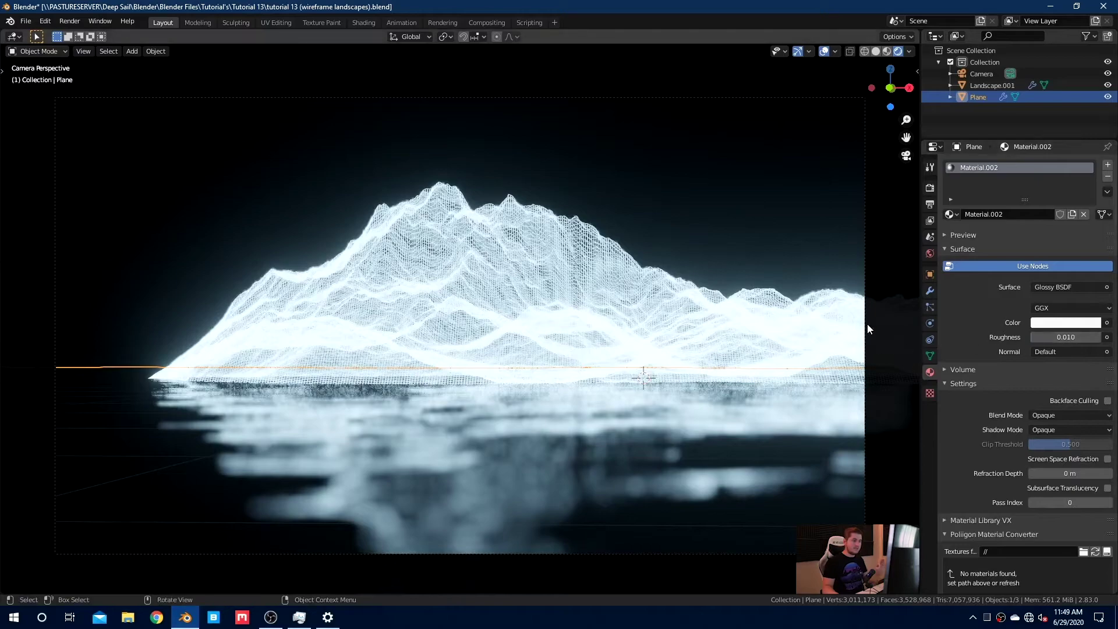
# - Apply the 4K UHDTV 2160p preset (3840×2160) in Output properties and enable Render Region
pyautogui.click(864, 276)
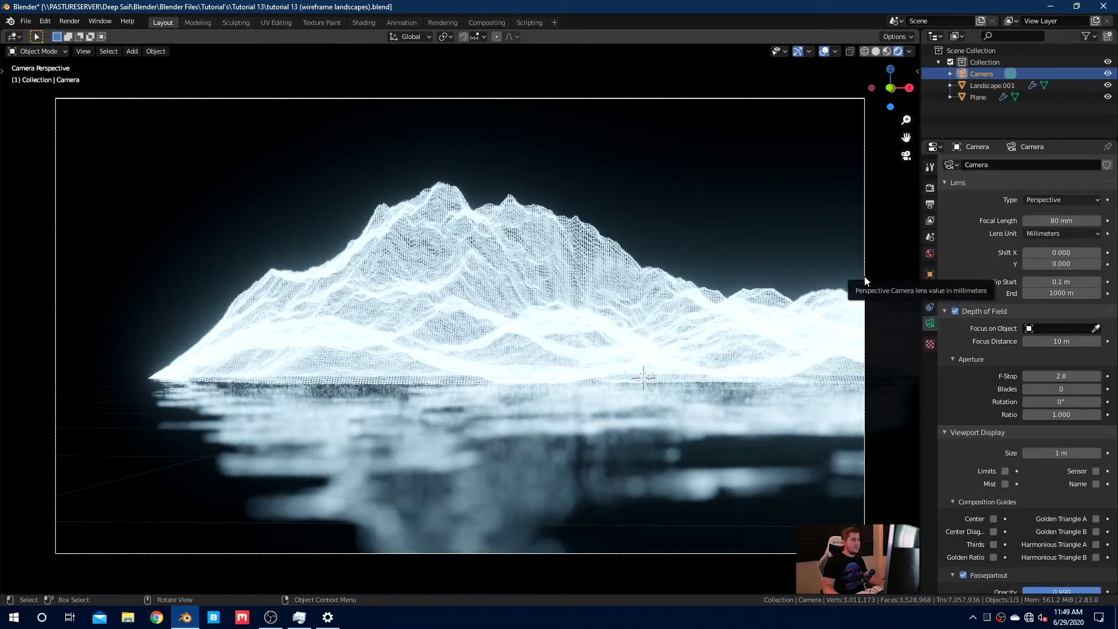
pyautogui.click(683, 316)
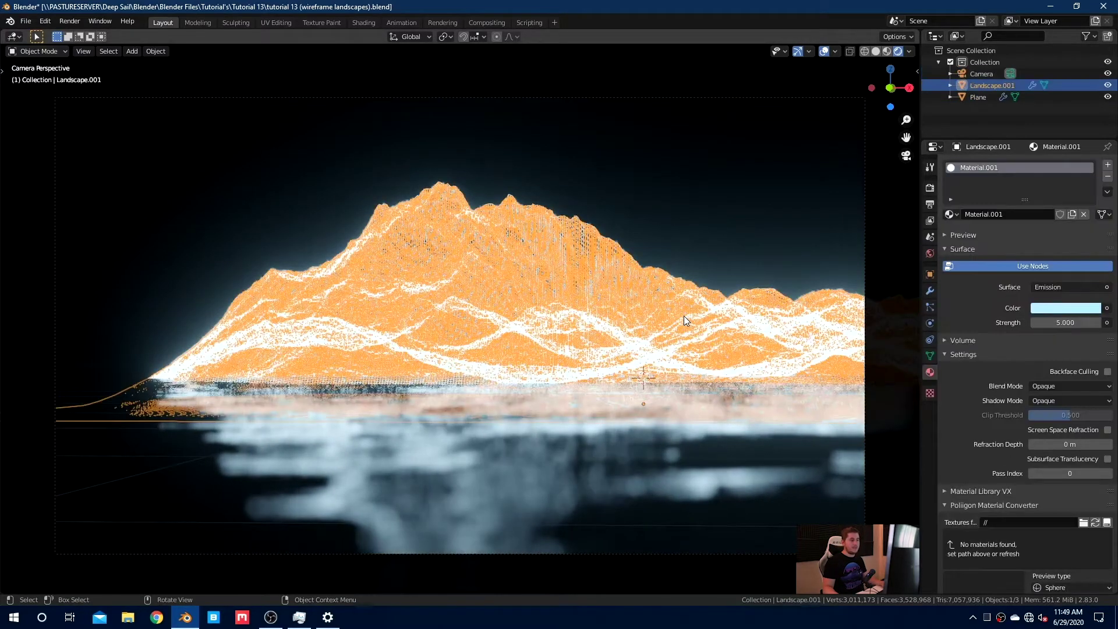
pyautogui.click(865, 127)
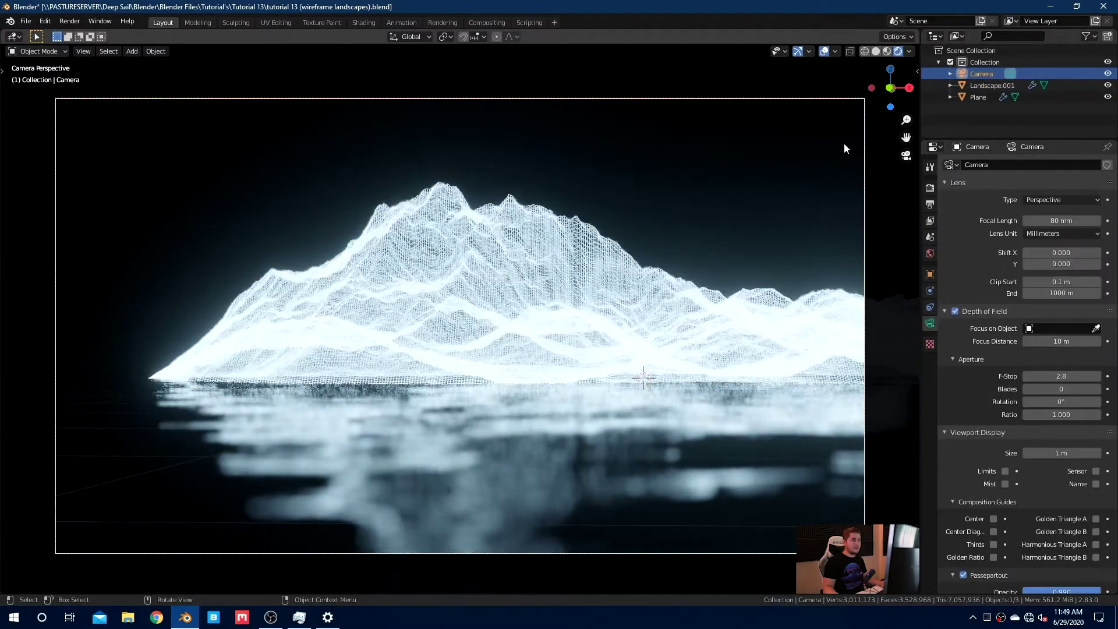
pyautogui.click(930, 187)
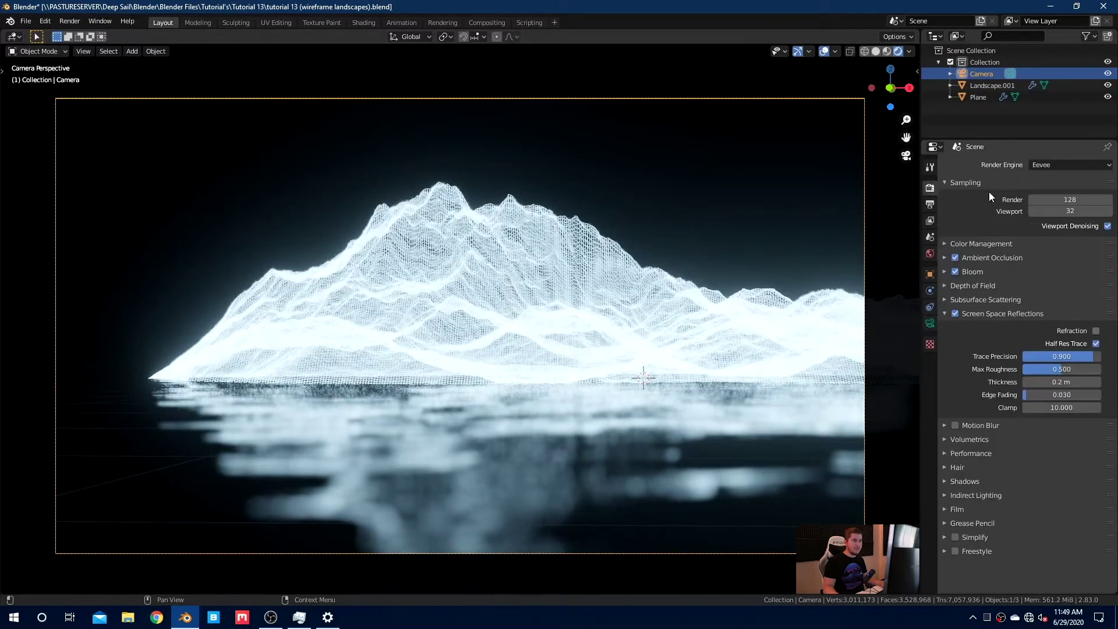
pyautogui.click(929, 203)
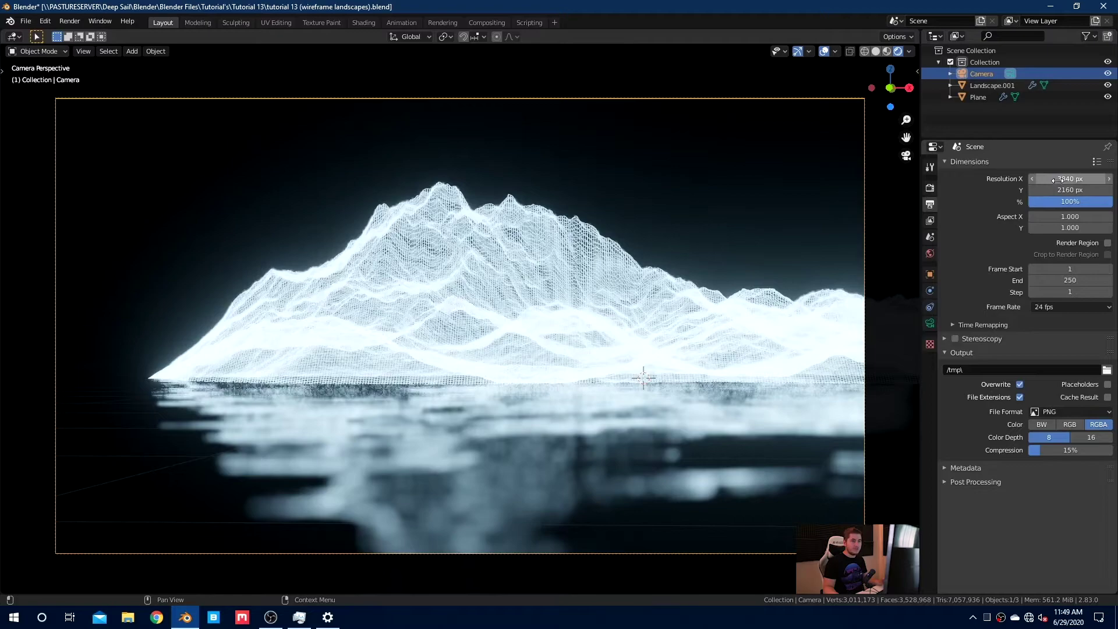
pyautogui.click(1097, 161)
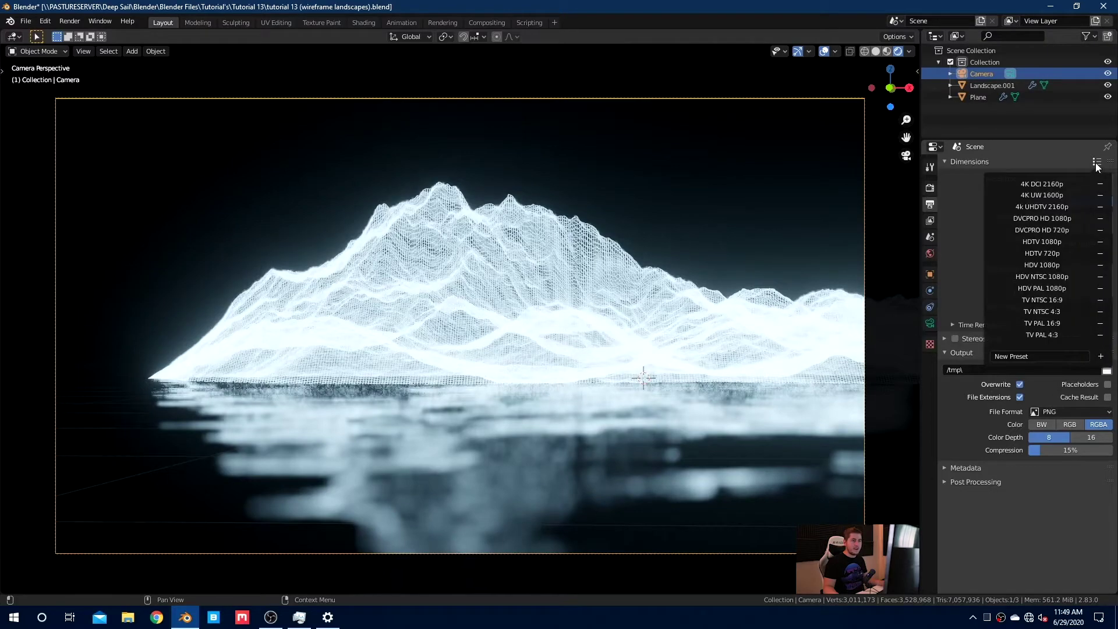
pyautogui.click(1063, 208)
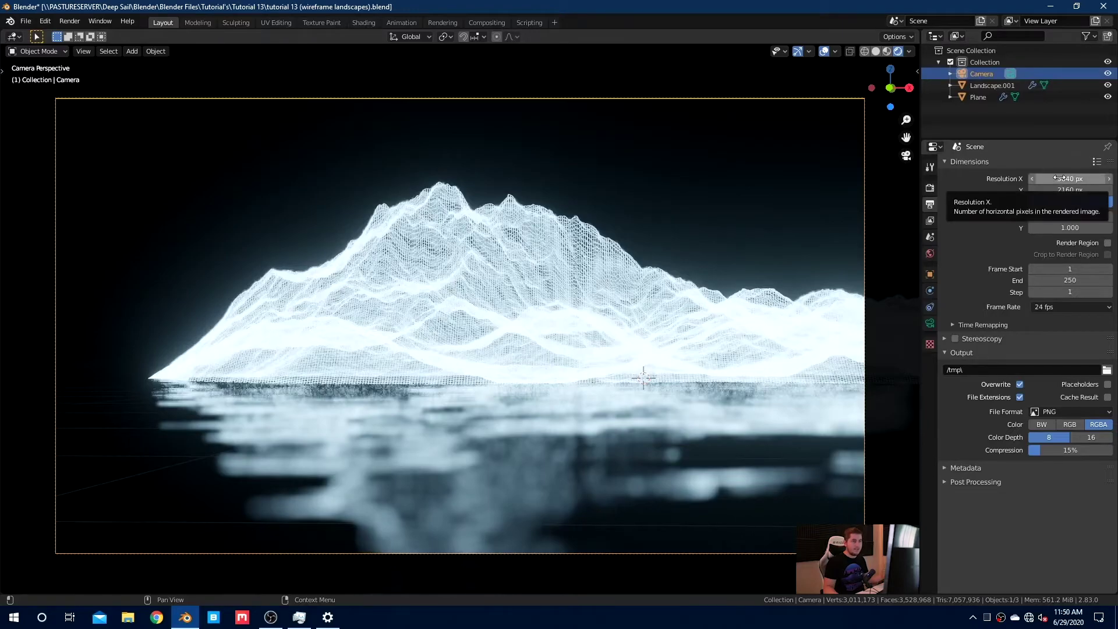
pyautogui.moveTo(1060, 178)
pyautogui.mouseDown()
pyautogui.moveTo(1095, 179)
pyautogui.moveTo(1076, 179)
pyautogui.mouseUp()
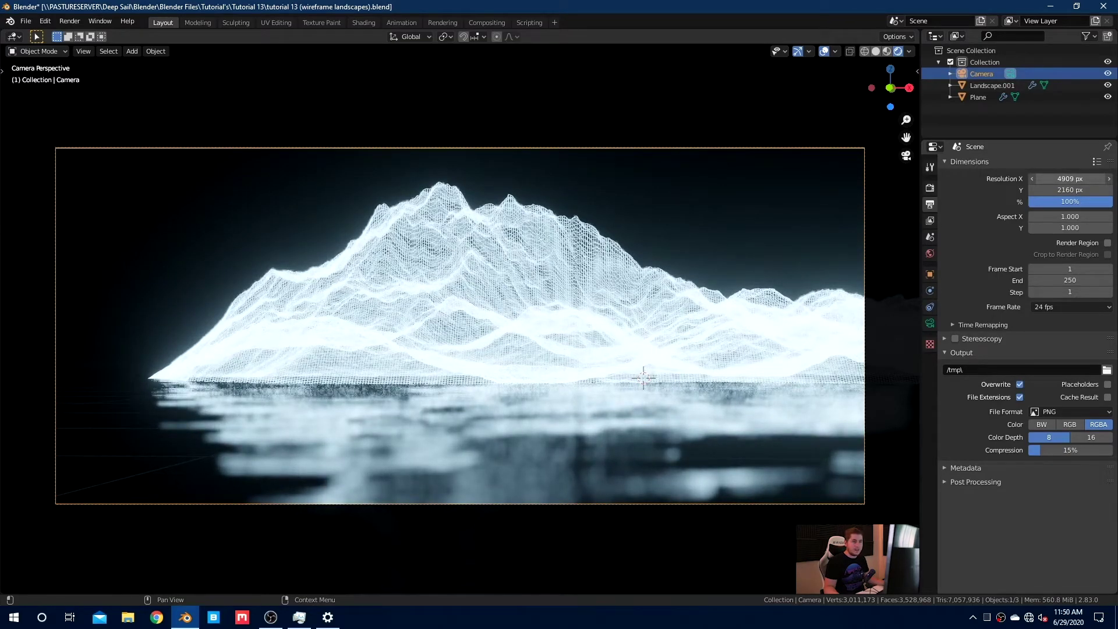
pyautogui.press('Escape')
pyautogui.click(1070, 244)
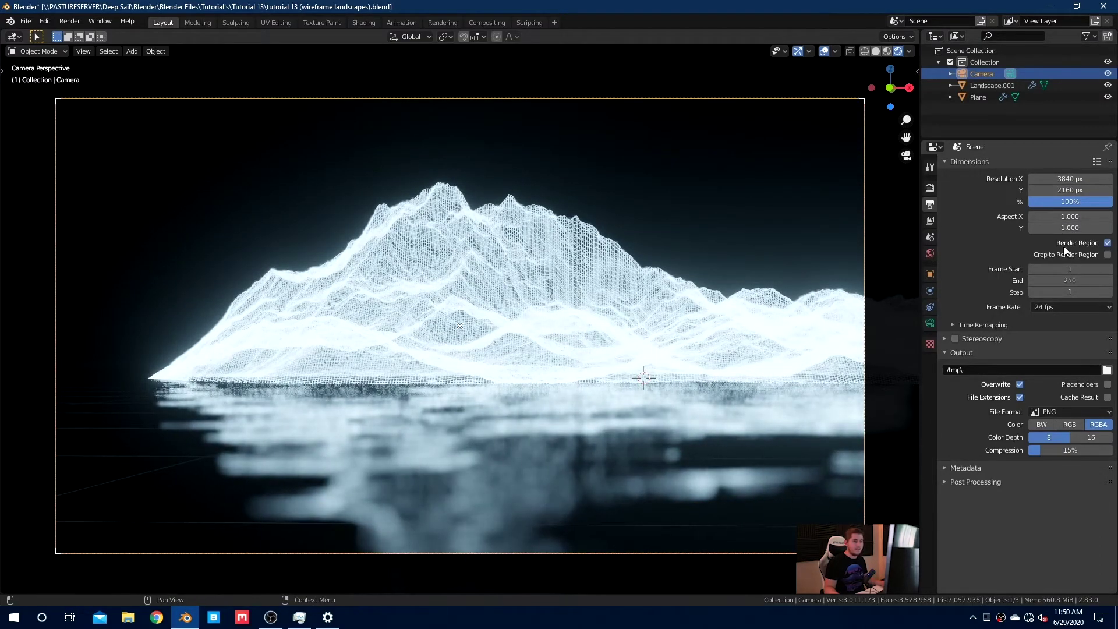
# - Set the Color Management Look to High Contrast in Render properties
pyautogui.click(929, 219)
pyautogui.click(929, 187)
pyautogui.click(1010, 245)
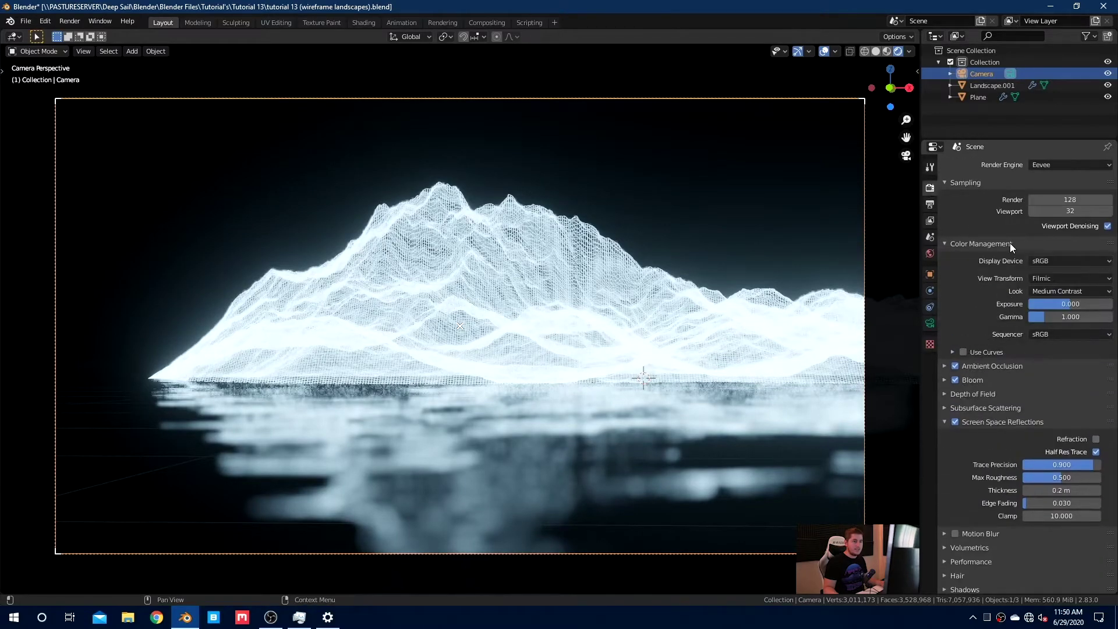
pyautogui.click(1056, 291)
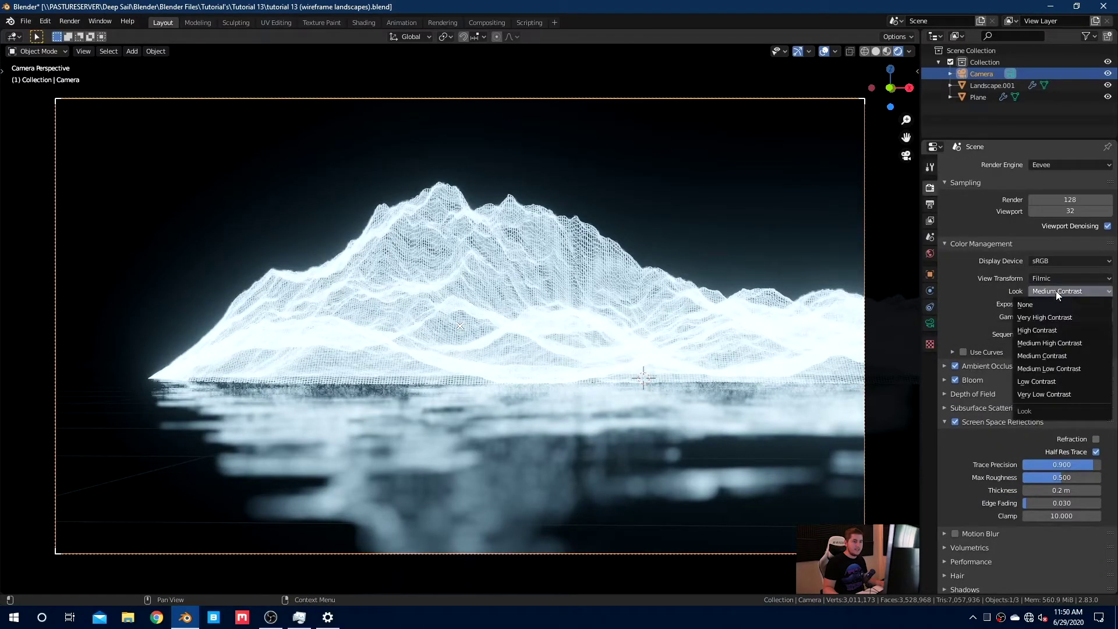
pyautogui.click(1048, 327)
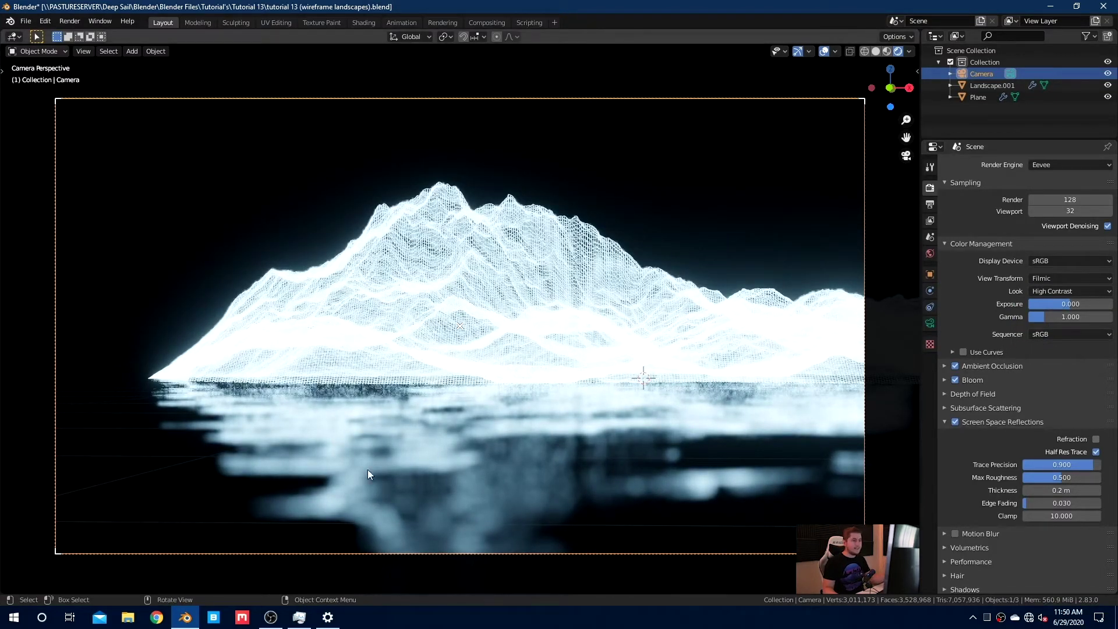
# - Toggle Bloom and Screen Space Reflections off and on to compare, leaving both enabled
pyautogui.click(985, 379)
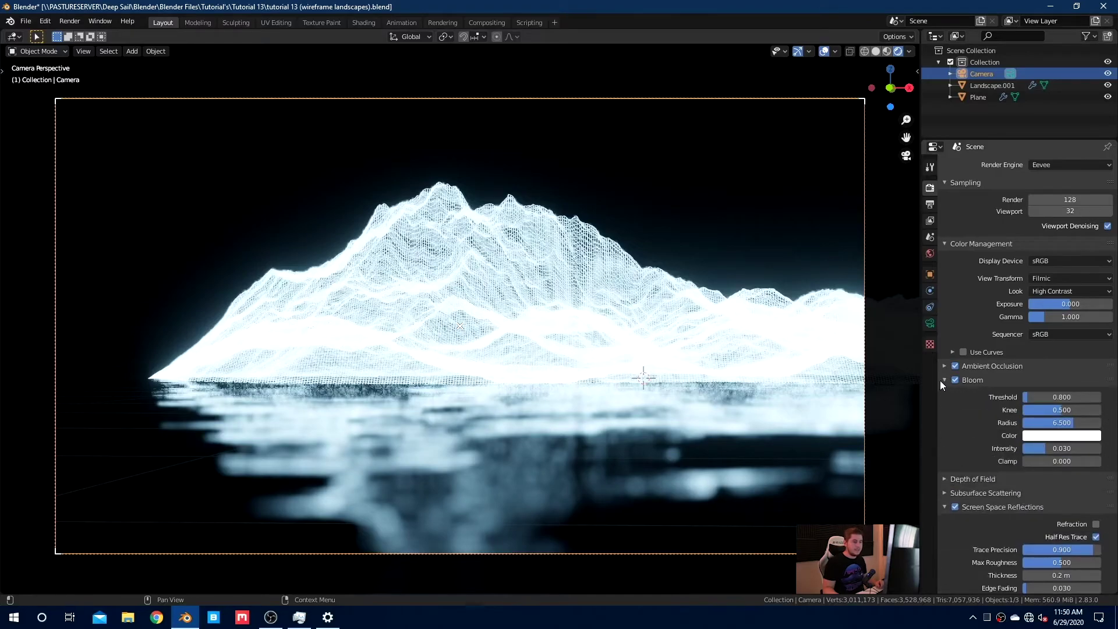
pyautogui.click(957, 377)
pyautogui.click(955, 365)
pyautogui.click(984, 382)
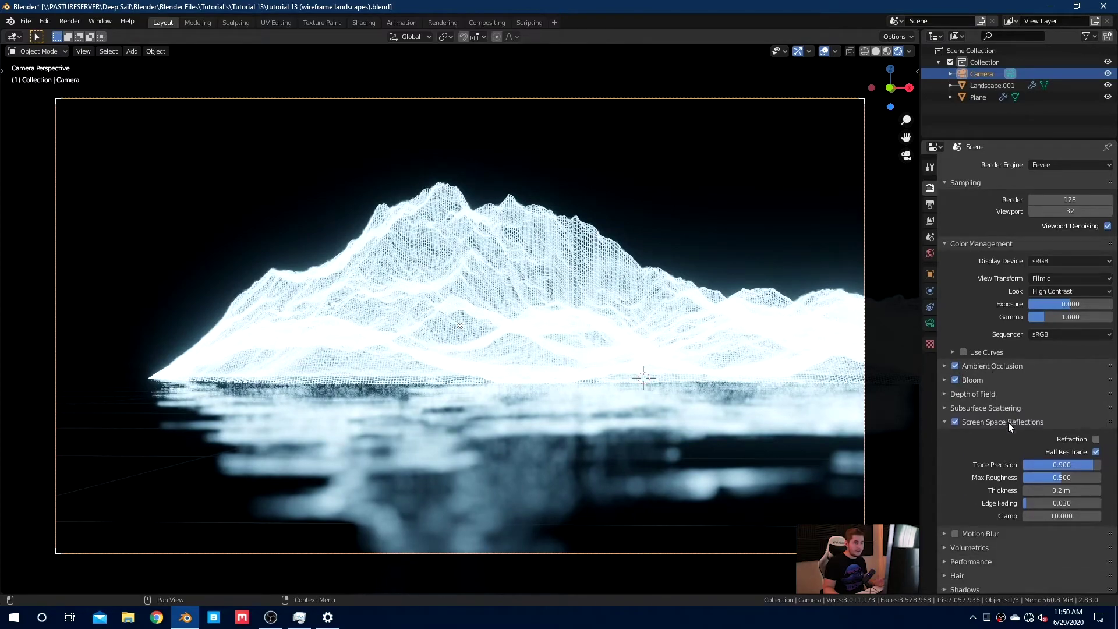
pyautogui.click(954, 422)
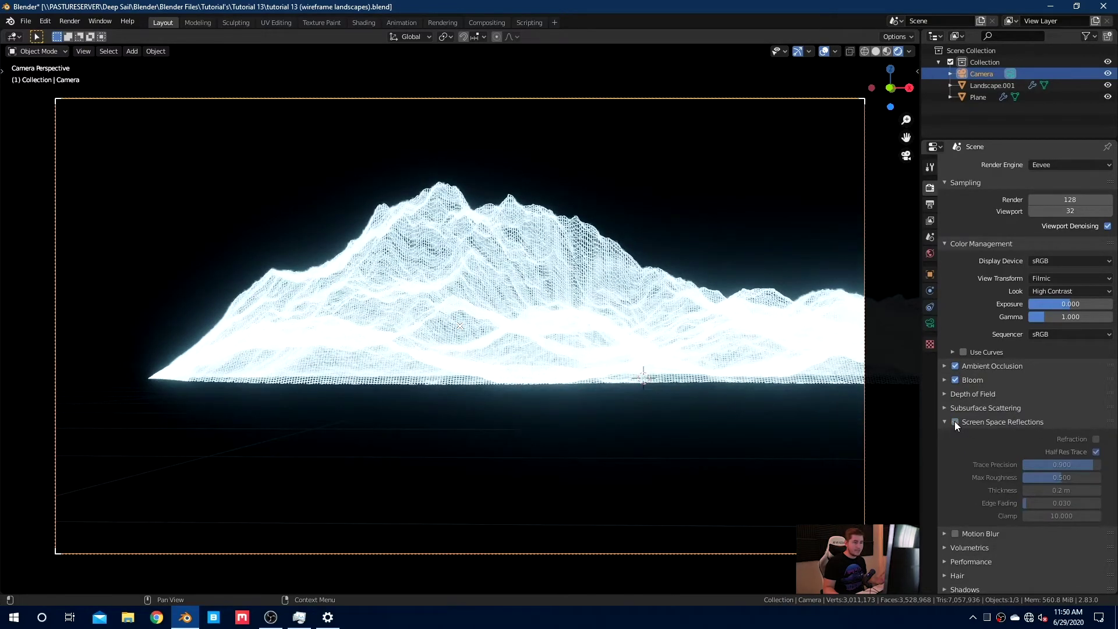
pyautogui.click(955, 421)
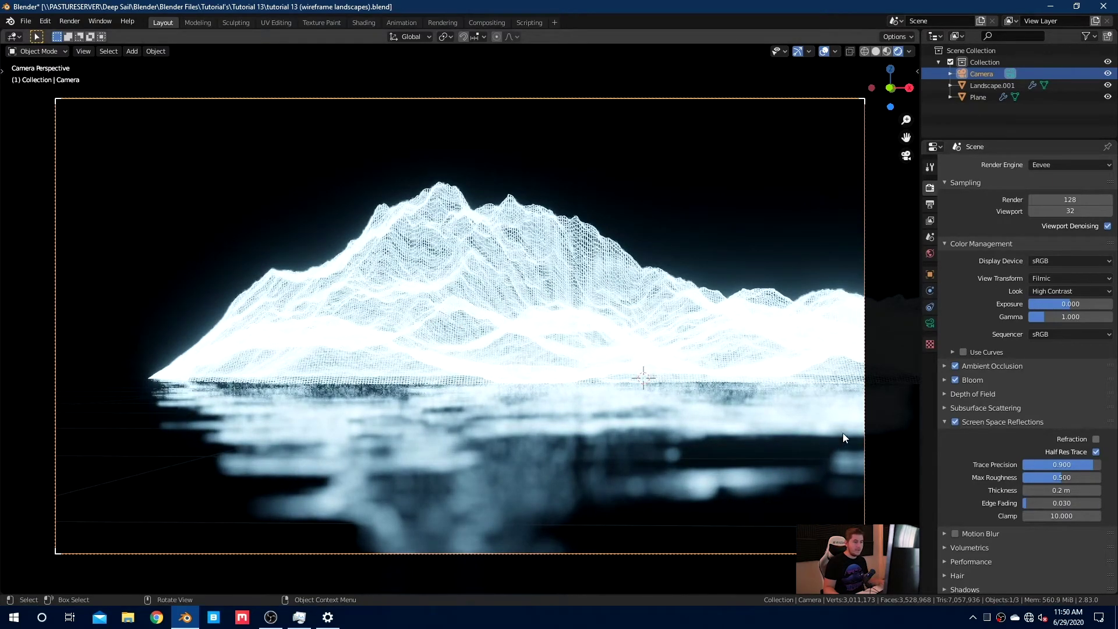
# - Set the camera's depth-of-field F-Stop to 7.0
pyautogui.click(930, 323)
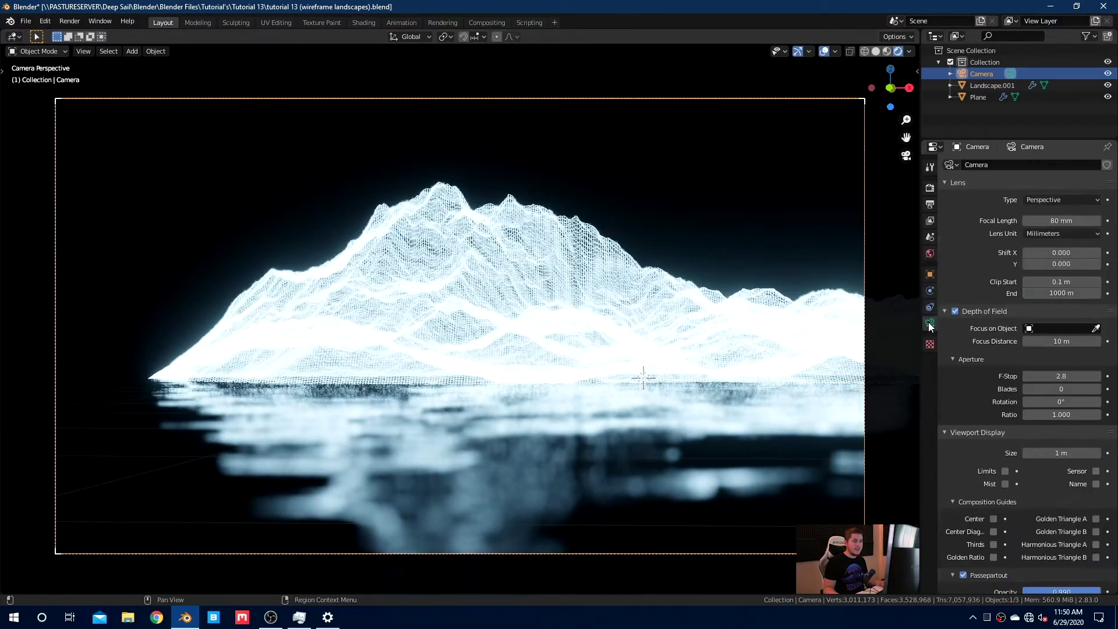
pyautogui.moveTo(1058, 379)
pyautogui.mouseDown()
pyautogui.moveTo(1097, 379)
pyautogui.moveTo(1059, 378)
pyautogui.mouseUp()
pyautogui.write('8.8')
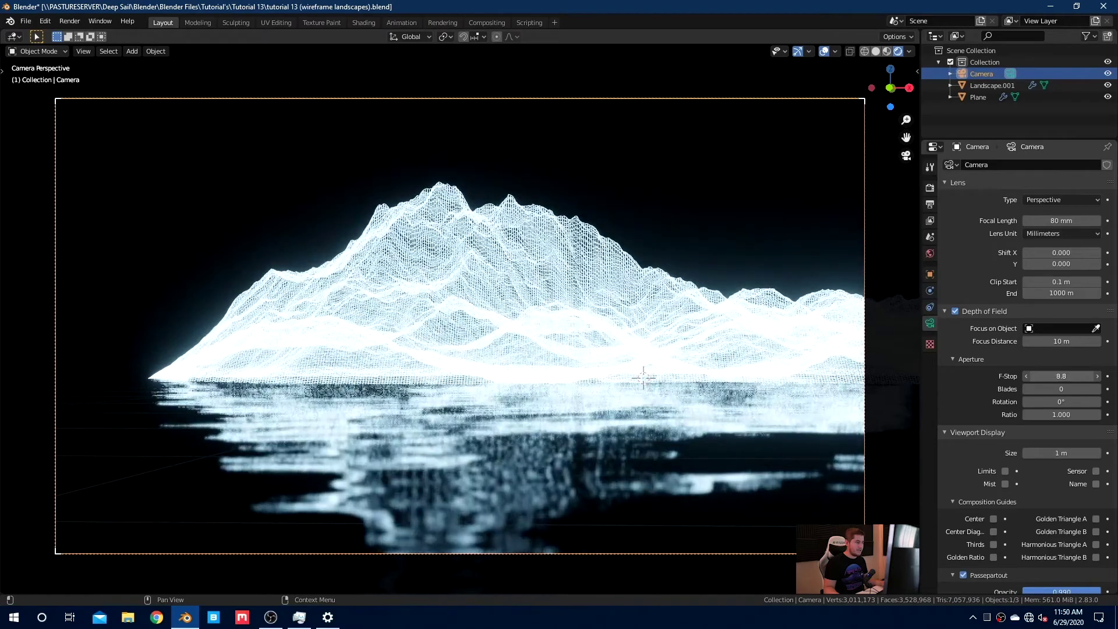
pyautogui.click(1059, 377)
pyautogui.write('7')
pyautogui.press('Return')
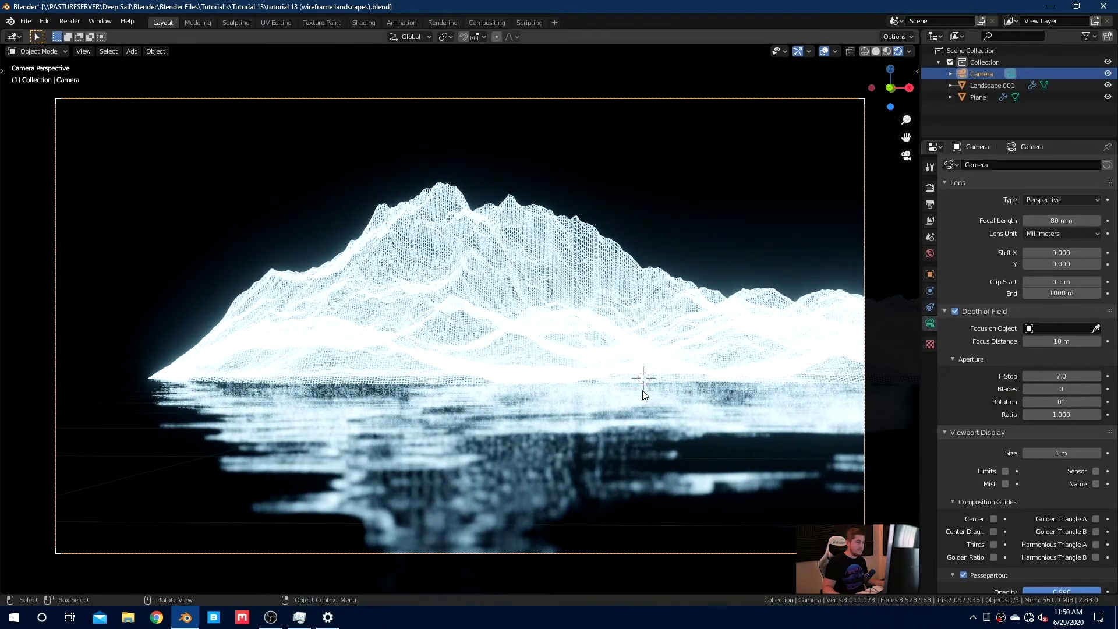
pyautogui.click(835, 52)
pyautogui.keyDown('shift'); pyautogui.moveTo(657, 347); pyautogui.dragTo(654, 349, button='middle'); pyautogui.keyUp('shift')
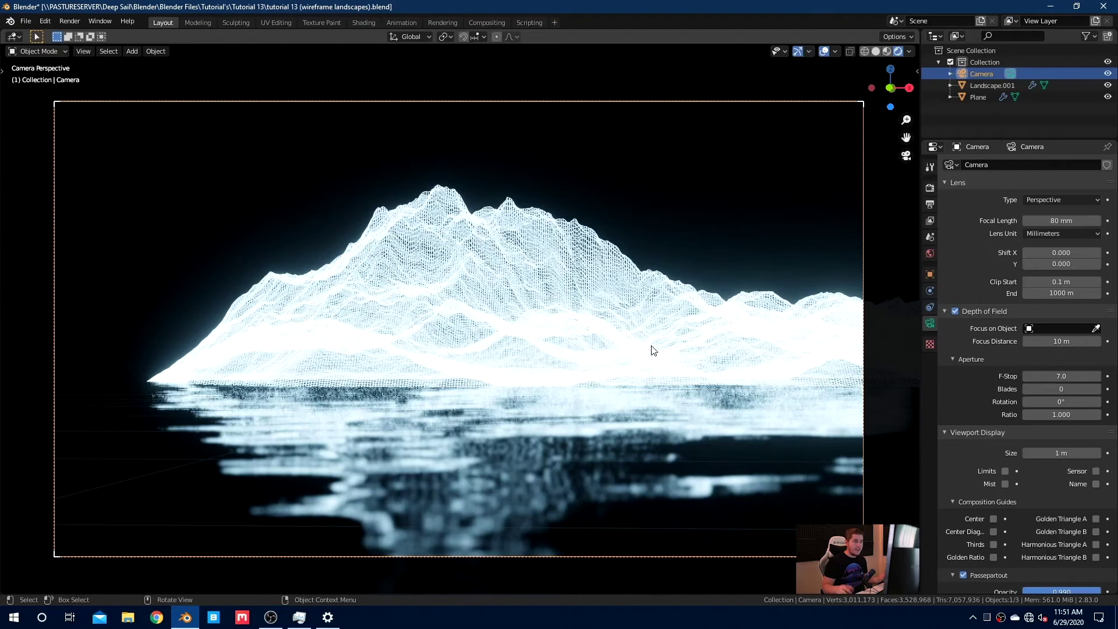
pyautogui.press('KP_0')
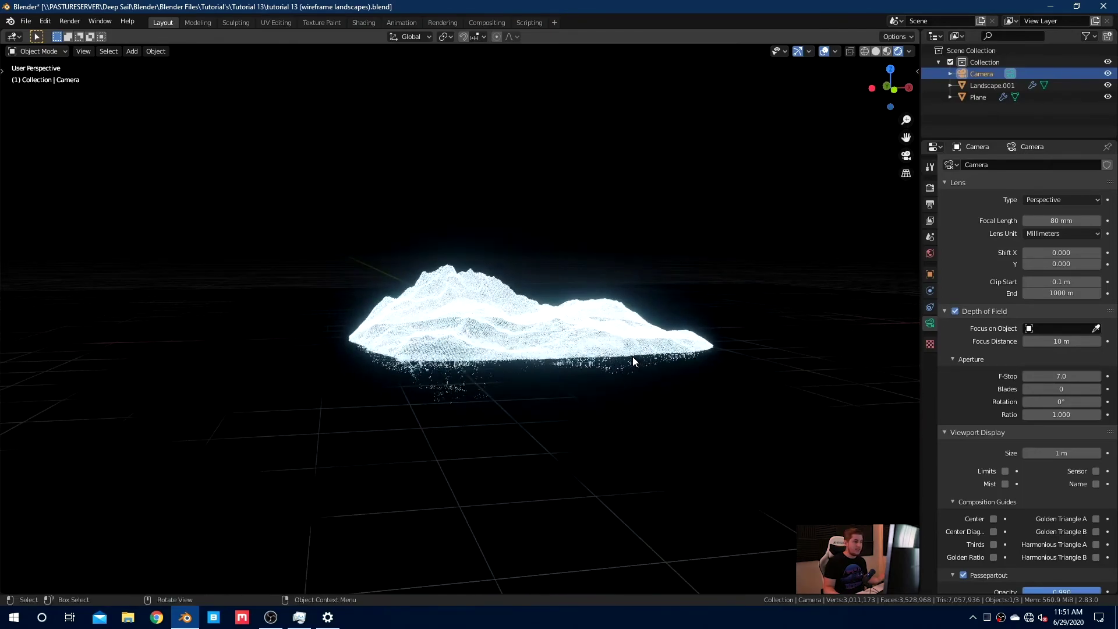
pyautogui.press('KP_0')
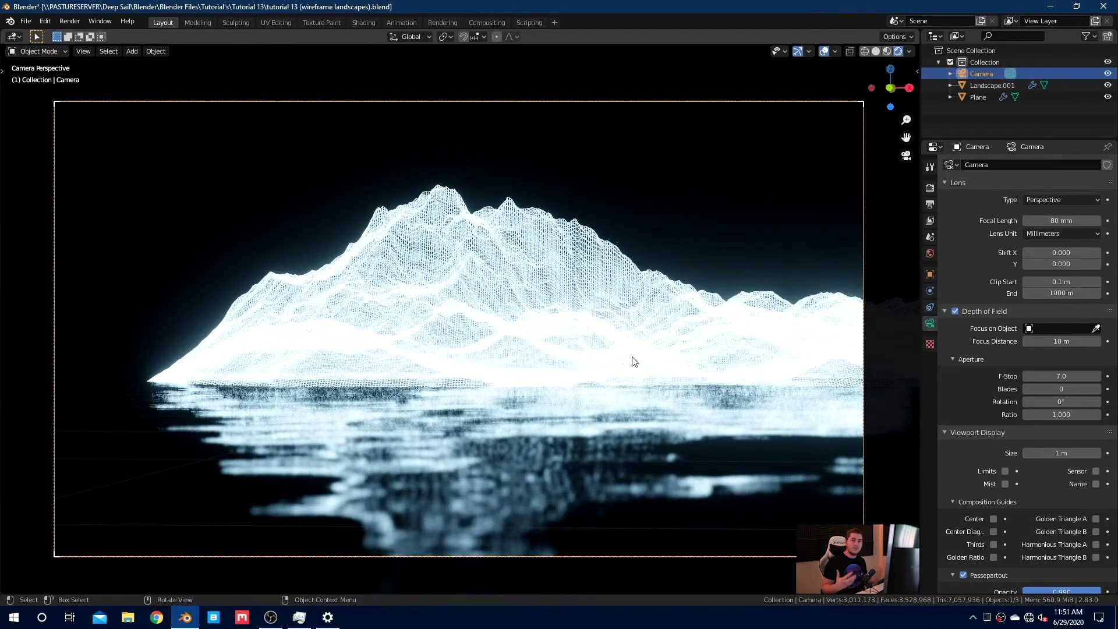